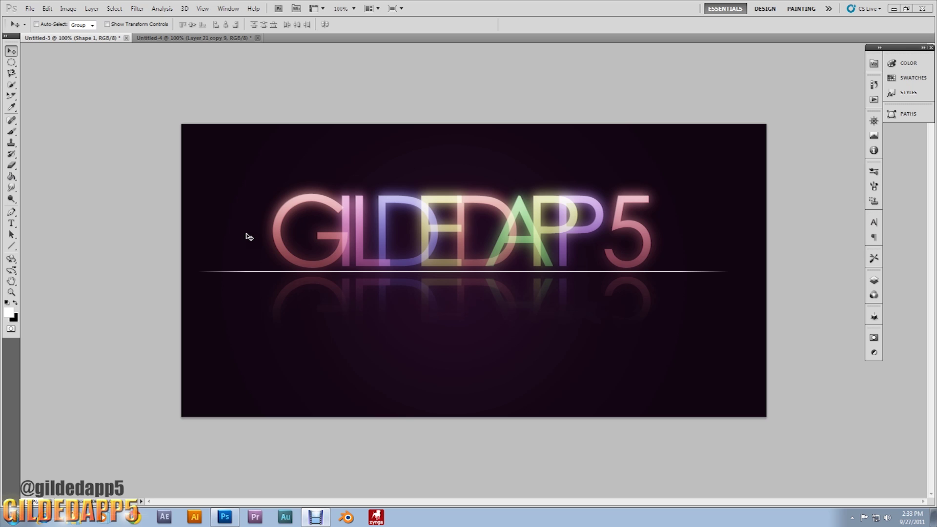
Compare the glowing text artwork in the Untitled-3 and Untitled-4 documents
{"action": "left_click", "coordinate": [253, 92]}
{"action": "left_click", "coordinate": [224, 40]}
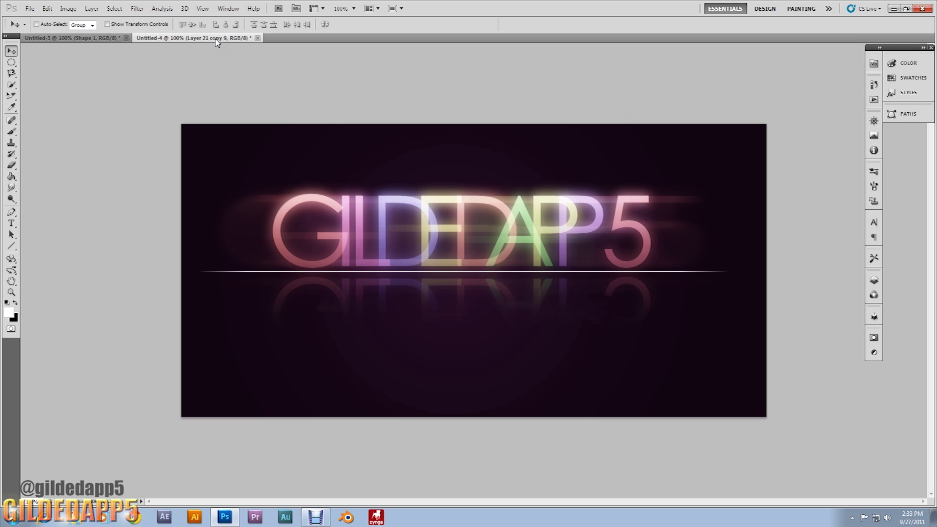
{"action": "left_click", "coordinate": [65, 39]}
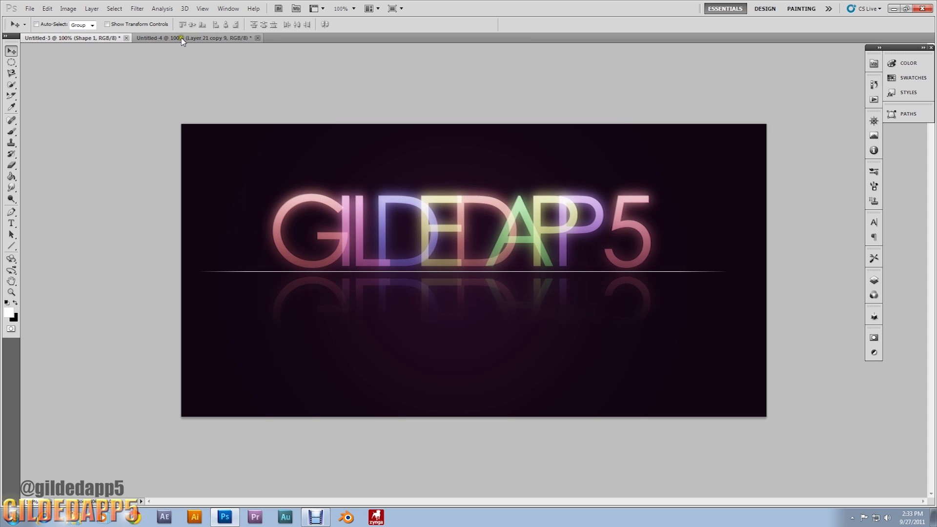
{"action": "left_click", "coordinate": [182, 39]}
{"action": "left_click", "coordinate": [98, 38]}
{"action": "left_click", "coordinate": [193, 38]}
{"action": "left_click", "coordinate": [88, 38]}
{"action": "left_click", "coordinate": [151, 38]}
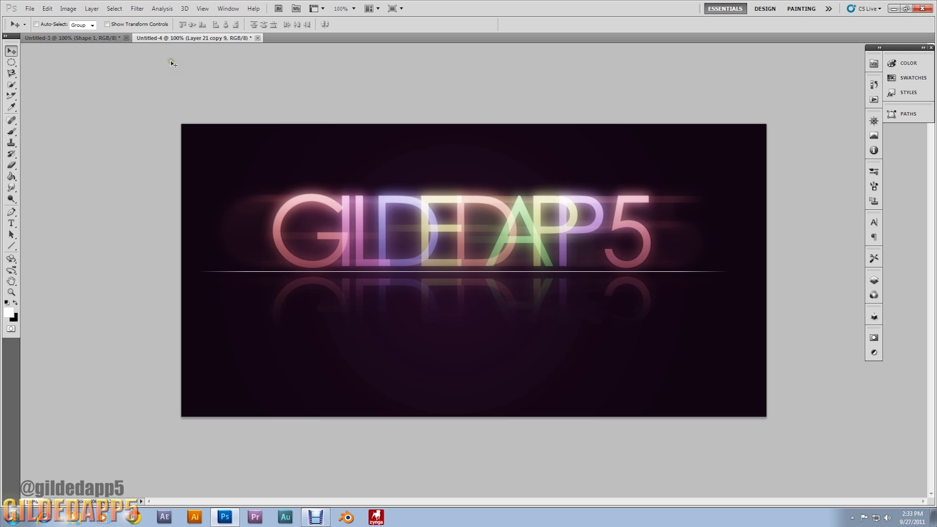
{"action": "left_click", "coordinate": [116, 38]}
{"action": "left_click", "coordinate": [146, 38]}
{"action": "left_click", "coordinate": [98, 38]}
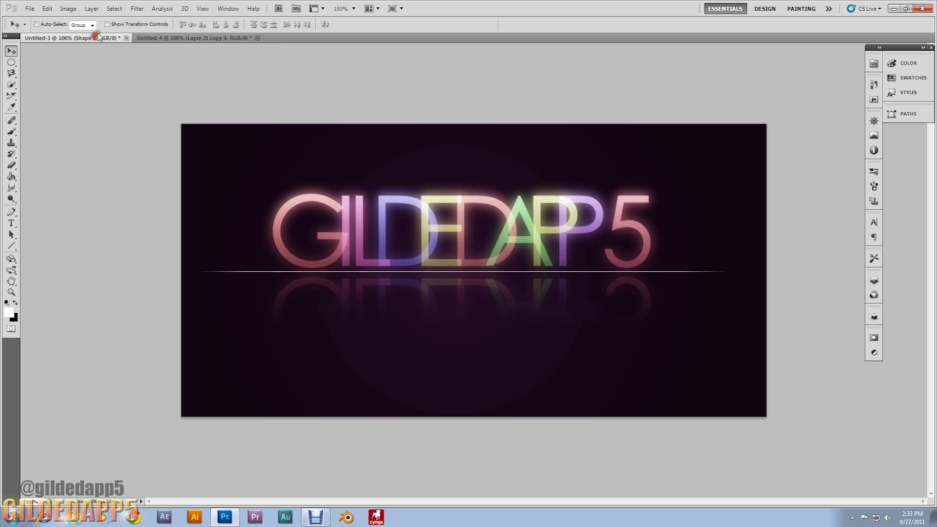
{"action": "left_click", "coordinate": [147, 39]}
{"action": "left_click", "coordinate": [107, 38]}
{"action": "left_click", "coordinate": [148, 39]}
{"action": "left_click", "coordinate": [78, 38]}
{"action": "left_click", "coordinate": [148, 38]}
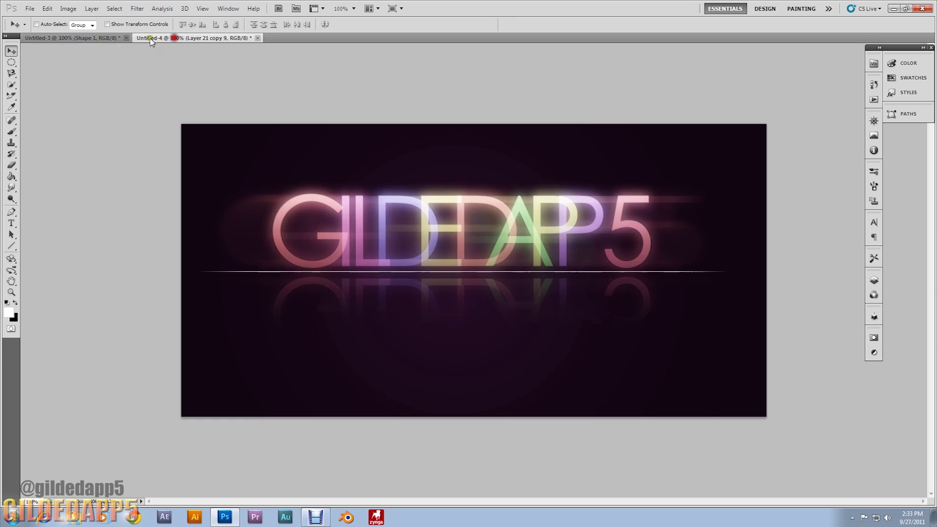
{"action": "left_click", "coordinate": [92, 40]}
Create a new blank document 1300 pixels wide and 600 pixels high
{"action": "left_click", "coordinate": [31, 9]}
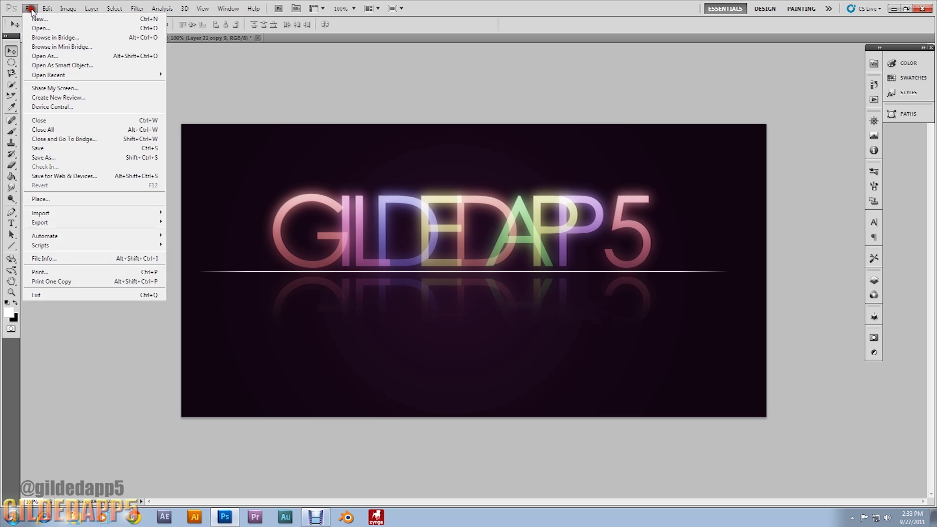
{"action": "left_click", "coordinate": [38, 18]}
{"action": "left_click", "coordinate": [403, 178]}
{"action": "type", "text": "12"}
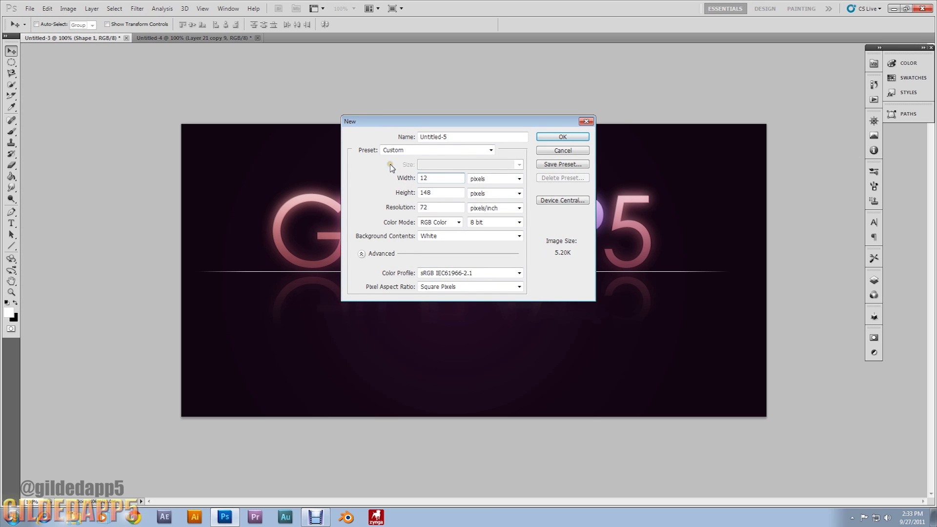
{"action": "key", "text": "BackSpace"}
{"action": "type", "text": "300"}
{"action": "double_click", "coordinate": [446, 191]}
{"action": "type", "text": "600"}
{"action": "left_click", "coordinate": [546, 142]}
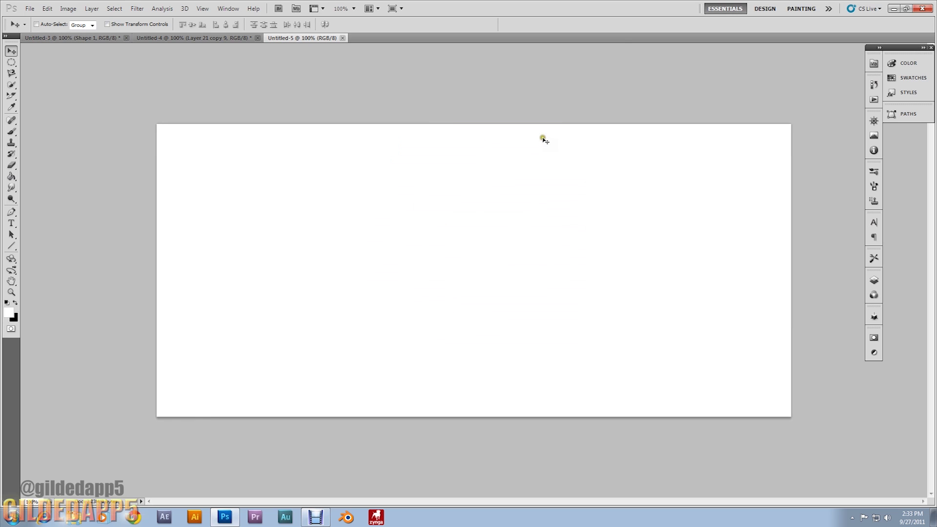
Set the foreground color to hex 120612
{"action": "left_click", "coordinate": [7, 313]}
{"action": "left_click", "coordinate": [780, 431]}
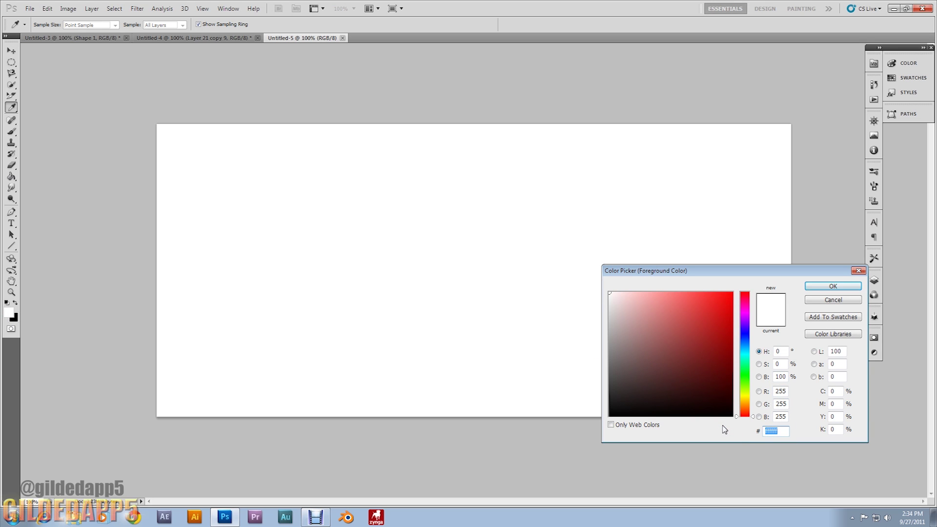
{"action": "type", "text": "12"}
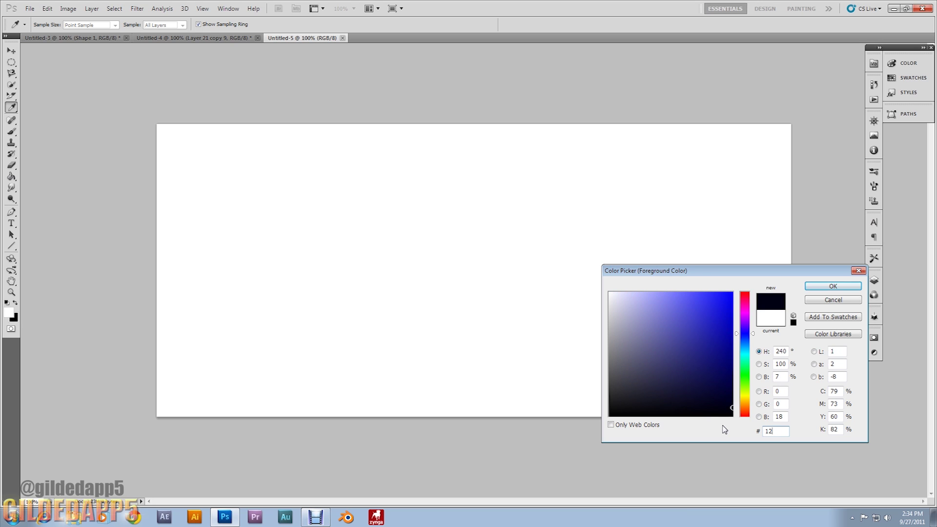
{"action": "type", "text": "0612"}
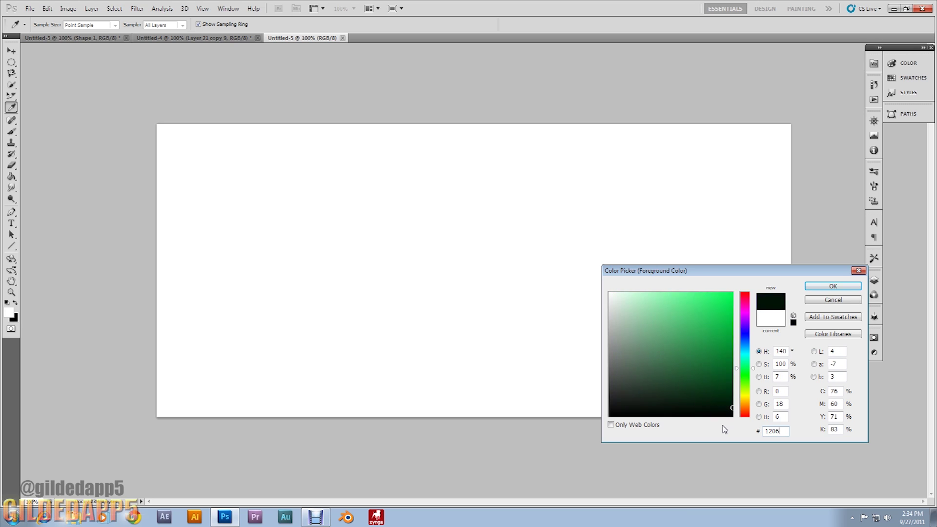
{"action": "left_click", "coordinate": [832, 287]}
Fill the Background layer with the dark purple foreground color using the Paint Bucket
{"action": "left_click", "coordinate": [873, 282]}
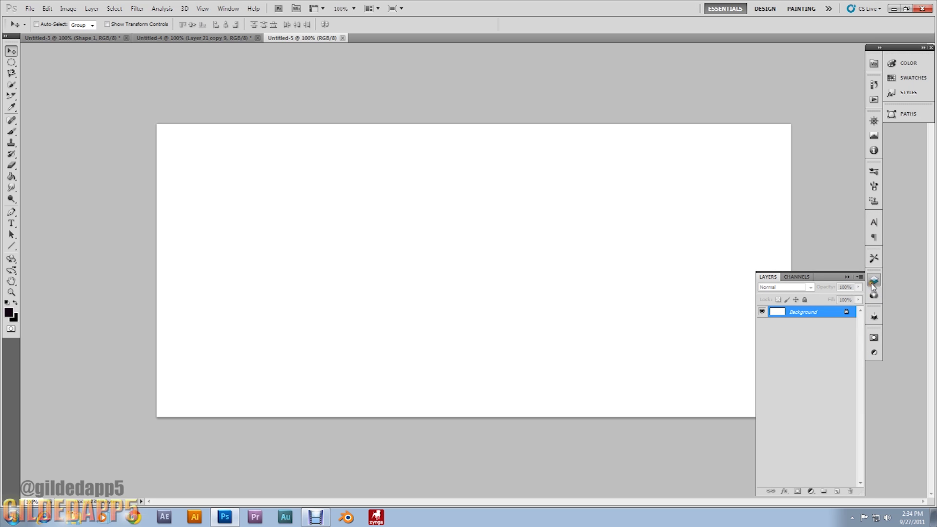
{"action": "left_click", "coordinate": [12, 177]}
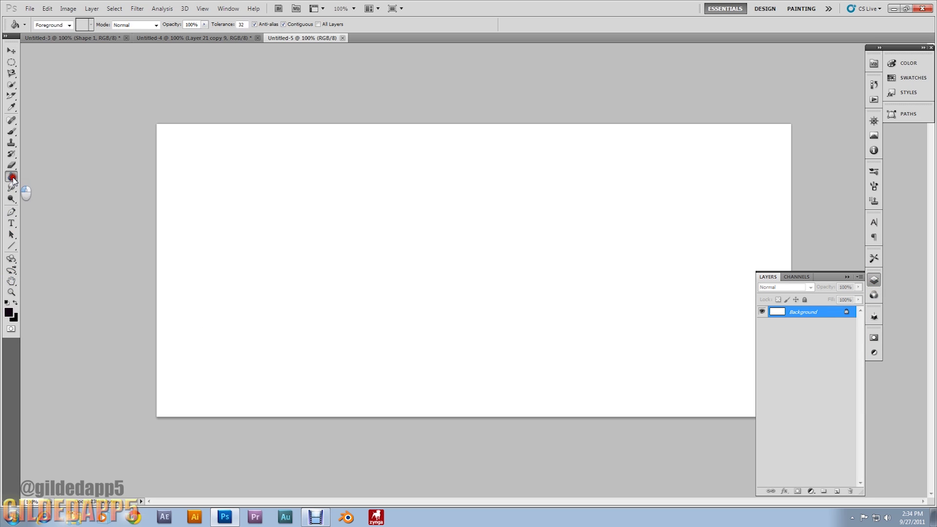
{"action": "left_click", "coordinate": [233, 205]}
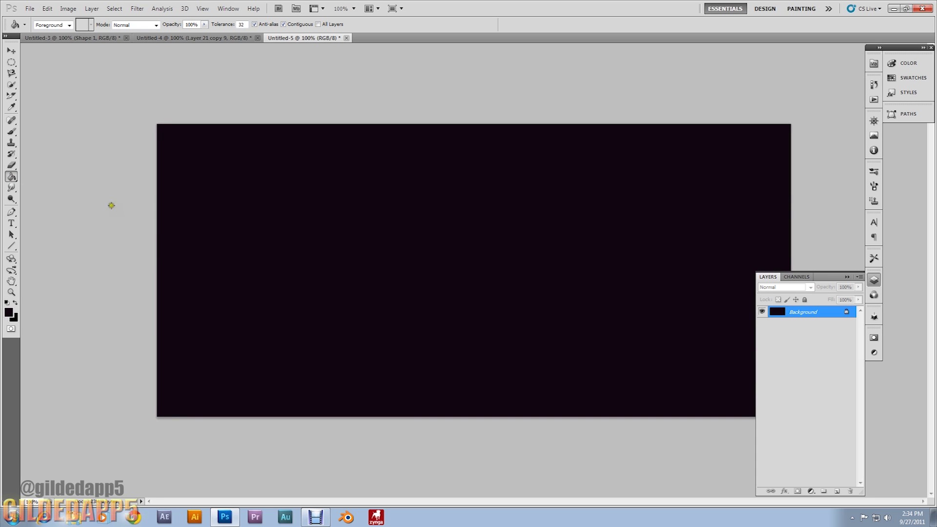
Set the text color to white and add the letter G in its own text box near the canvas's left side
{"action": "left_click", "coordinate": [12, 224]}
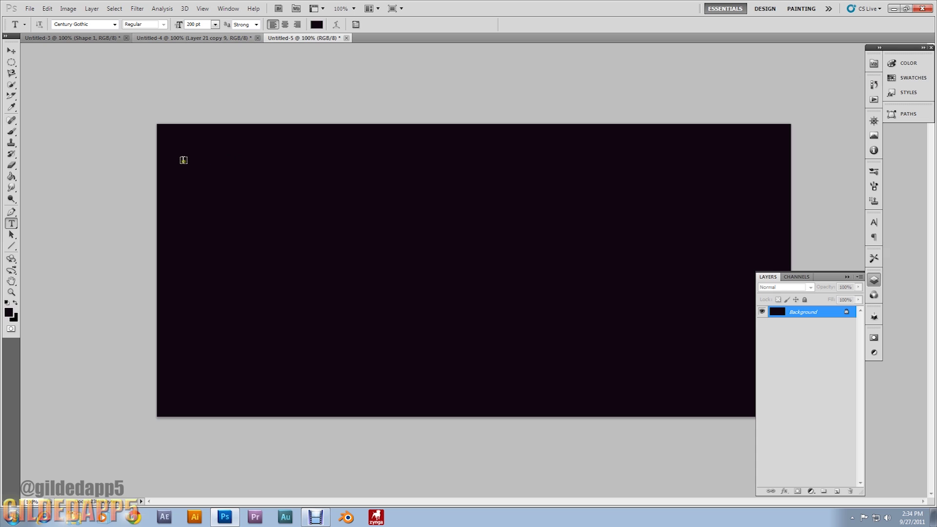
{"action": "left_click", "coordinate": [317, 24]}
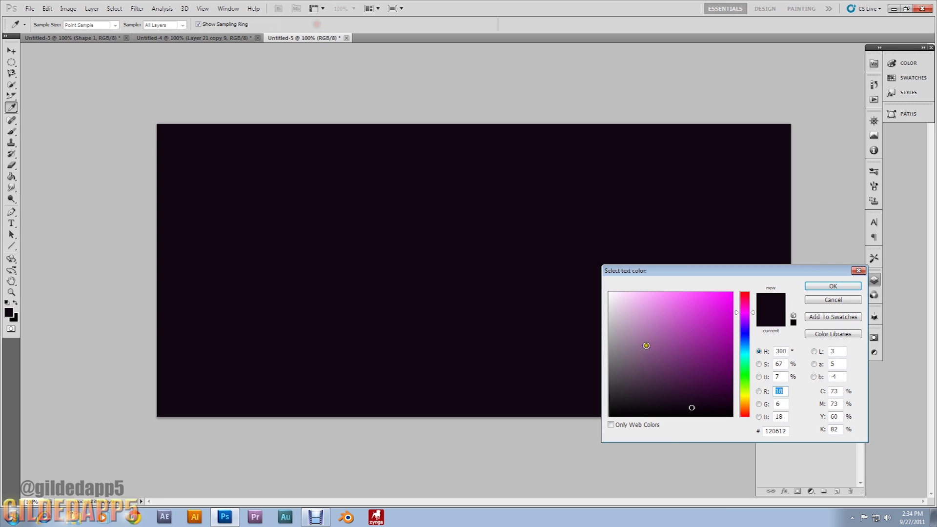
{"action": "left_click", "coordinate": [850, 286]}
{"action": "left_click_drag", "start_coordinate": [172, 187], "coordinate": [258, 269]}
{"action": "type", "text": "G"}
{"action": "left_click", "coordinate": [830, 314]}
{"action": "left_click", "coordinate": [247, 292]}
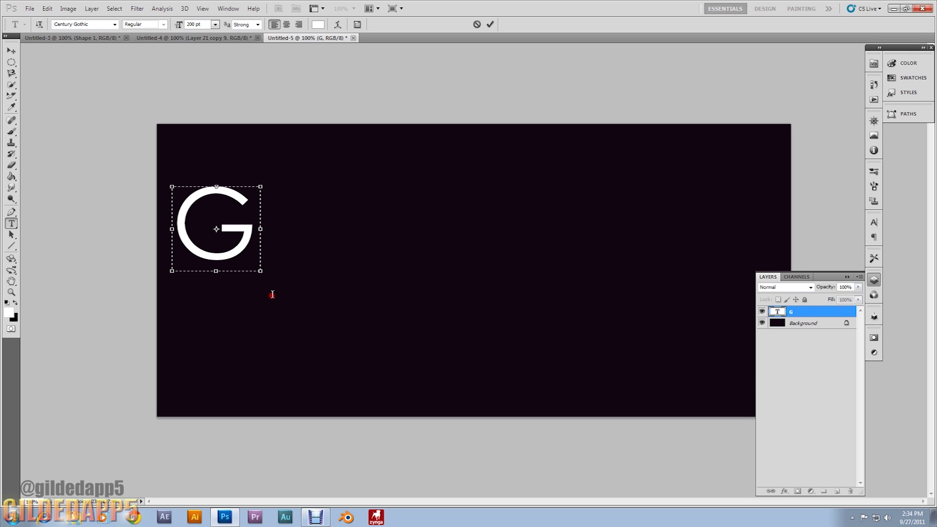
{"action": "left_click", "coordinate": [799, 314]}
Add the letters I and L on separate text layers, the I low beside the G and the L at the G's height
{"action": "left_click_drag", "start_coordinate": [261, 294], "coordinate": [324, 392]}
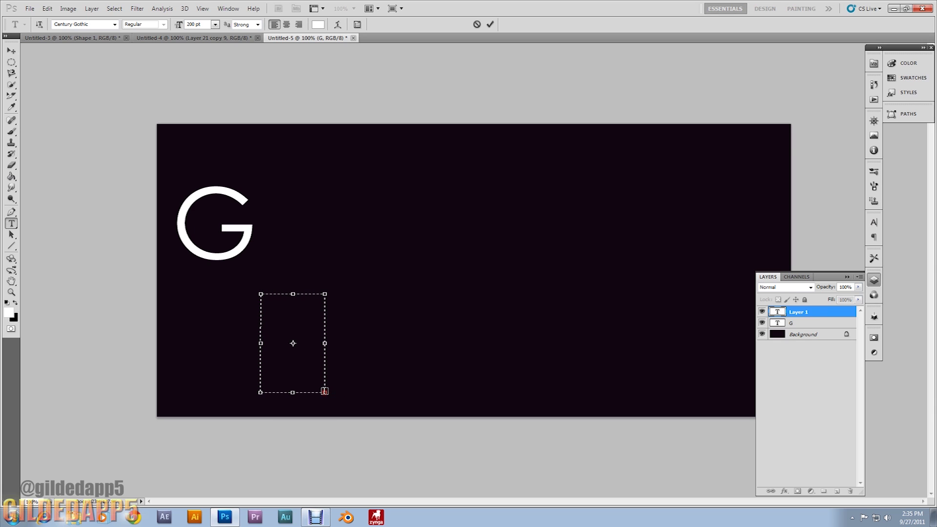
{"action": "type", "text": "I"}
{"action": "left_click", "coordinate": [813, 312]}
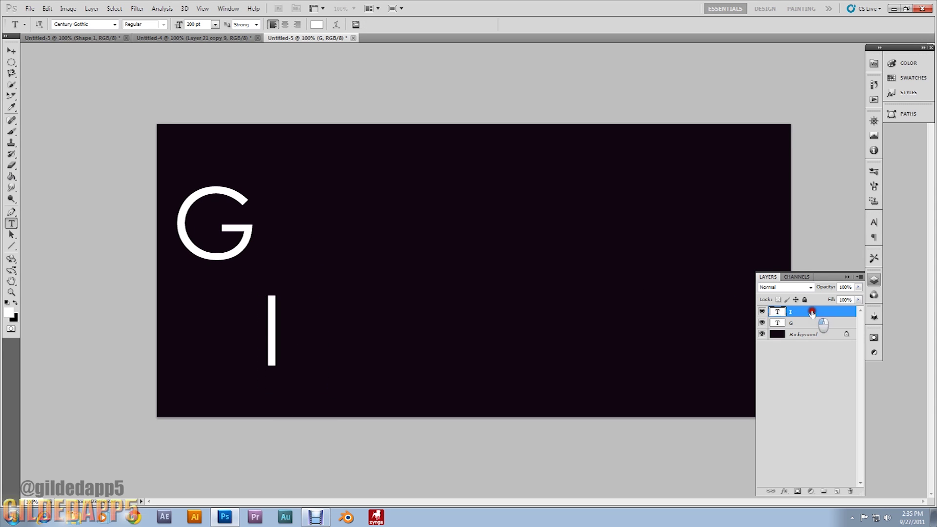
{"action": "left_click_drag", "start_coordinate": [300, 187], "coordinate": [362, 275]}
{"action": "type", "text": "L"}
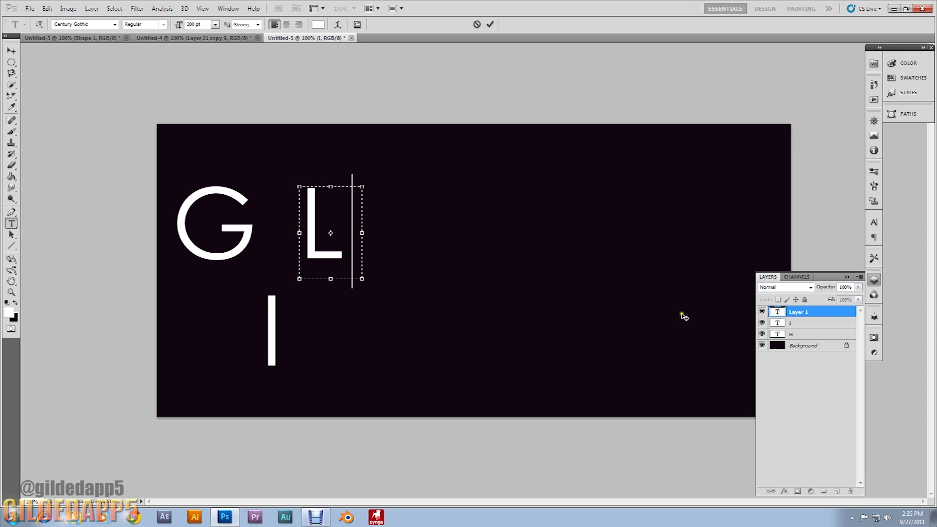
{"action": "left_click", "coordinate": [803, 315]}
Add the letters D and E on separate text layers, the D below and right of the L and the E above it
{"action": "left_click_drag", "start_coordinate": [331, 301], "coordinate": [412, 399]}
{"action": "key", "text": "Escape"}
{"action": "type", "text": "D"}
{"action": "left_click", "coordinate": [805, 315]}
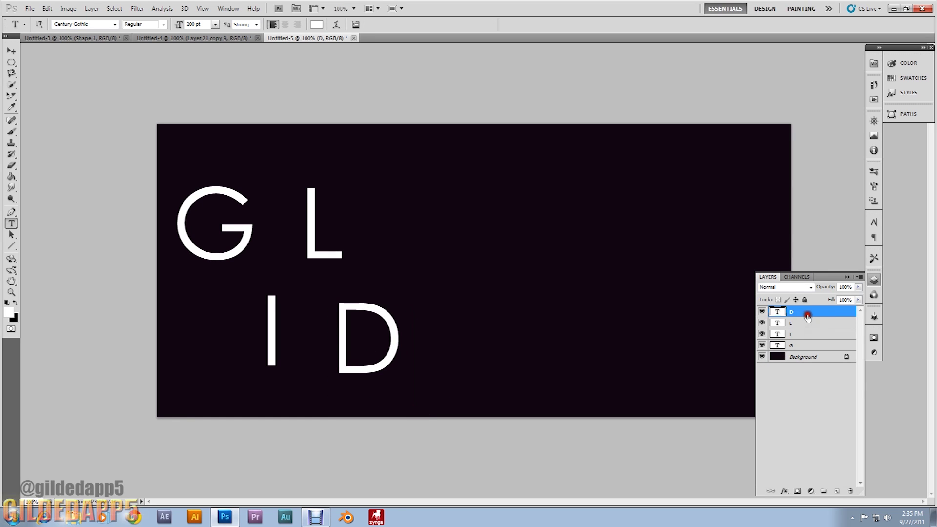
{"action": "left_click_drag", "start_coordinate": [387, 198], "coordinate": [464, 291]}
{"action": "type", "text": "E"}
{"action": "left_click", "coordinate": [803, 312]}
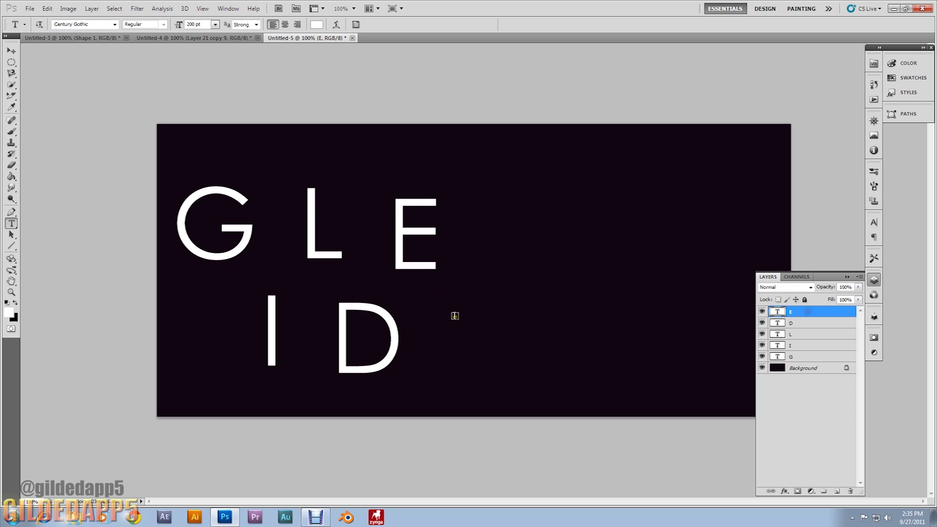
Add a second letter D in the lower row and the letter A in the upper row, each on its own text layer
{"action": "left_click_drag", "start_coordinate": [437, 301], "coordinate": [524, 379]}
{"action": "type", "text": "D"}
{"action": "left_click", "coordinate": [815, 312]}
{"action": "left_click_drag", "start_coordinate": [481, 197], "coordinate": [553, 288]}
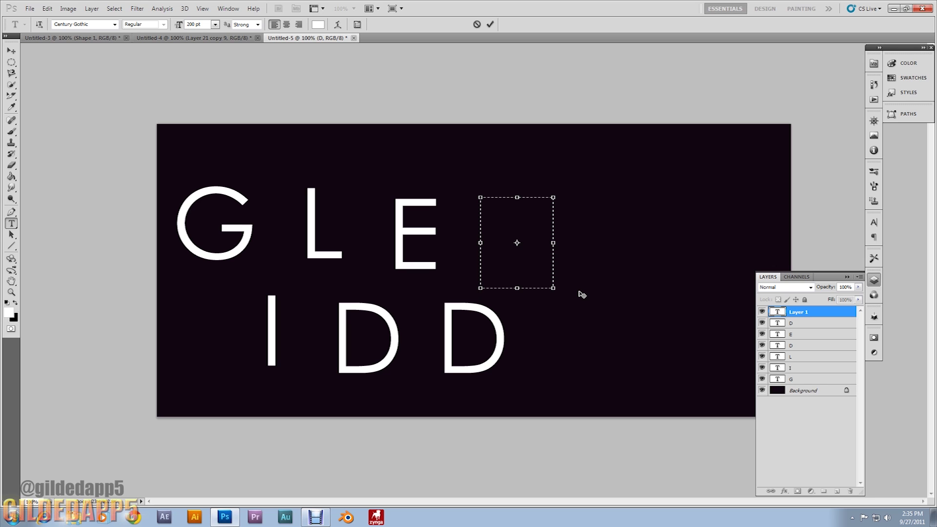
{"action": "type", "text": "A"}
{"action": "left_click", "coordinate": [561, 293]}
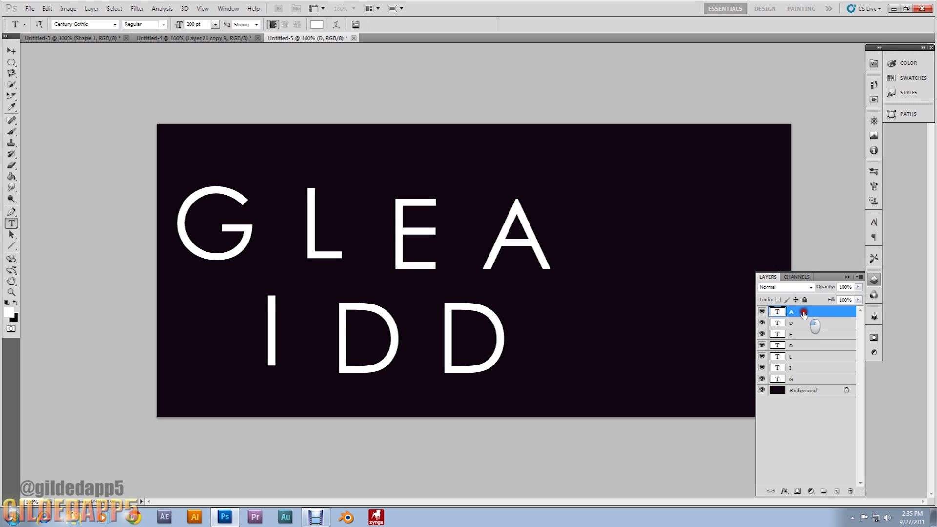
Add two letters P on separate text layers right of the A, one in the lower row and one in the upper row
{"action": "left_click_drag", "start_coordinate": [561, 293], "coordinate": [641, 386]}
{"action": "type", "text": "P"}
{"action": "left_click", "coordinate": [805, 312]}
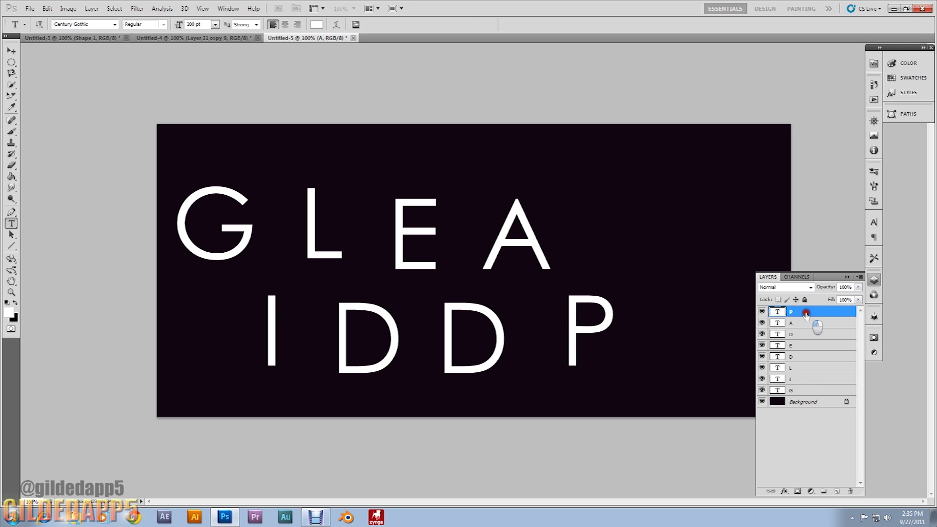
{"action": "left_click_drag", "start_coordinate": [566, 201], "coordinate": [642, 283]}
{"action": "type", "text": "P"}
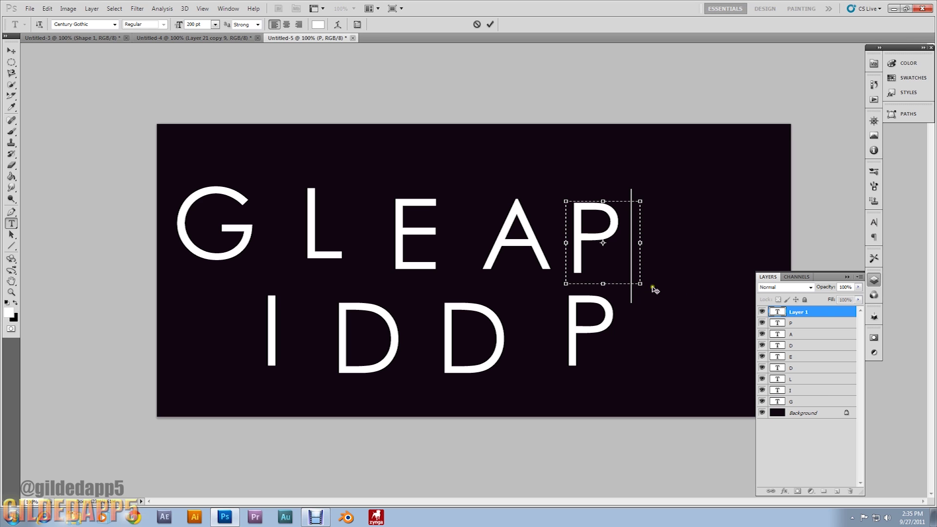
{"action": "left_click", "coordinate": [817, 315]}
Add the digit 5 on its own text layer to the right of the P letters
{"action": "left_click_drag", "start_coordinate": [641, 222], "coordinate": [716, 330]}
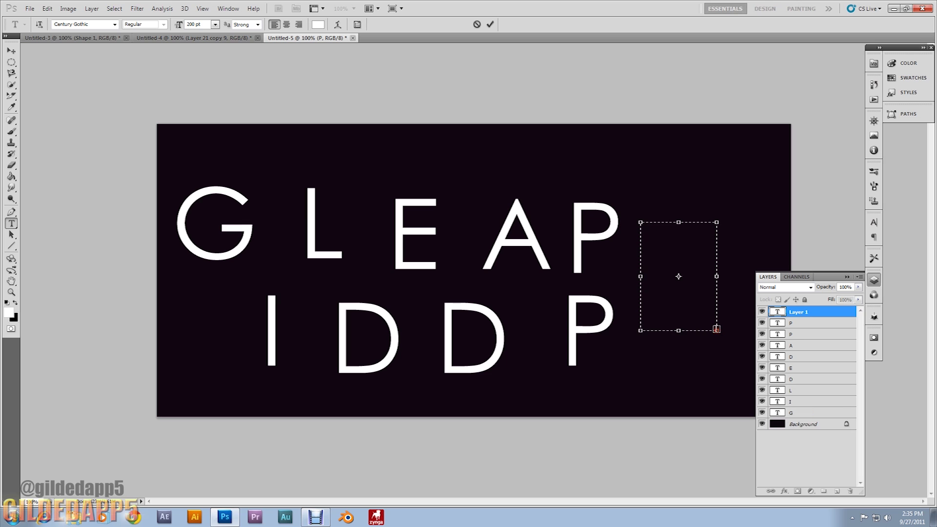
{"action": "type", "text": "5"}
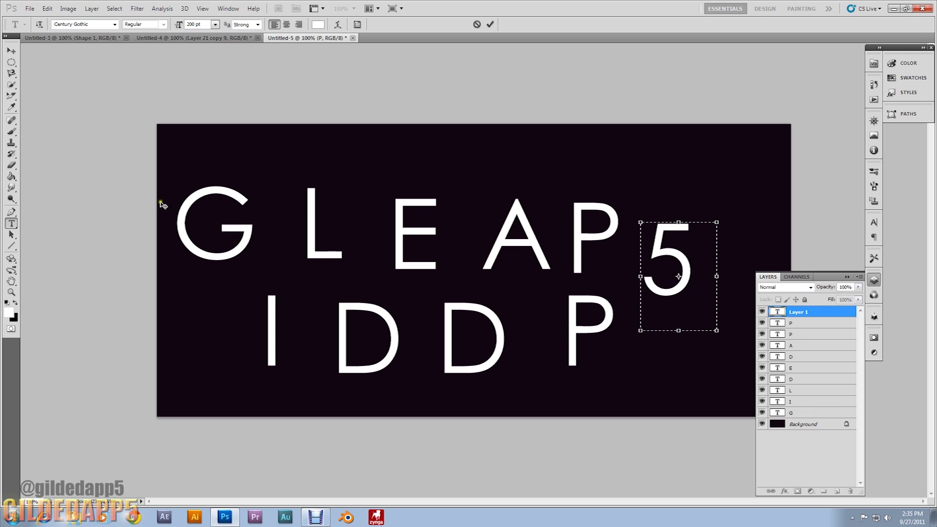
{"action": "left_click", "coordinate": [11, 49]}
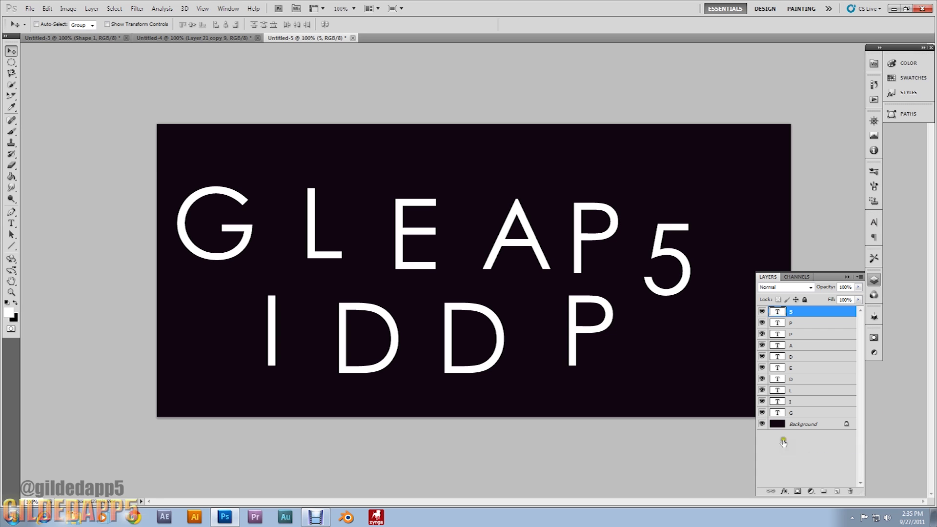
Align the top edges of all the character layers to a selection loaded from the letter G, and clear the selection
{"action": "left_click", "coordinate": [782, 414], "text": "ctrl"}
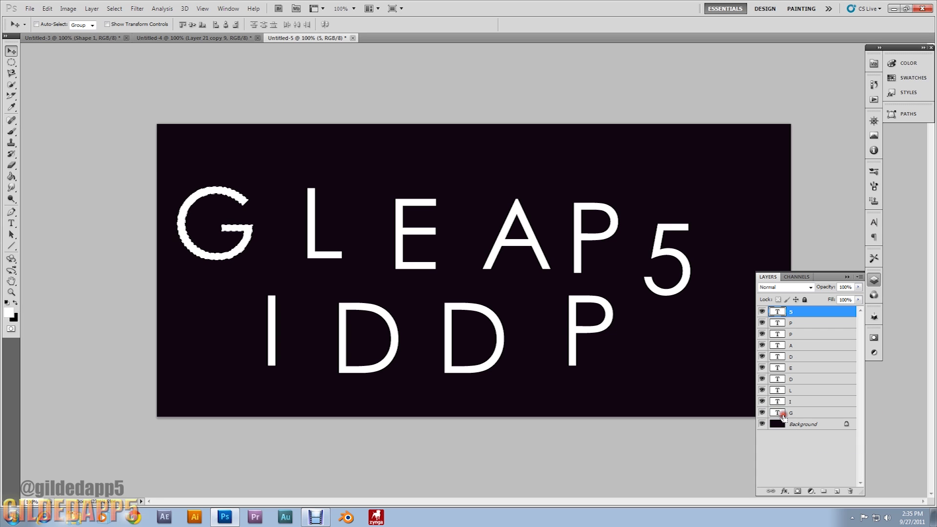
{"action": "left_click", "coordinate": [813, 413]}
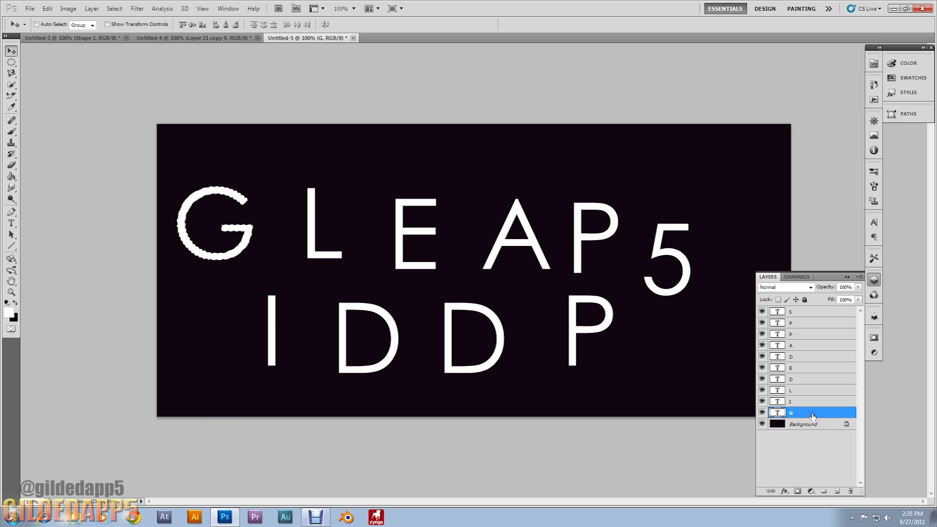
{"action": "left_click", "coordinate": [811, 312], "text": "shift"}
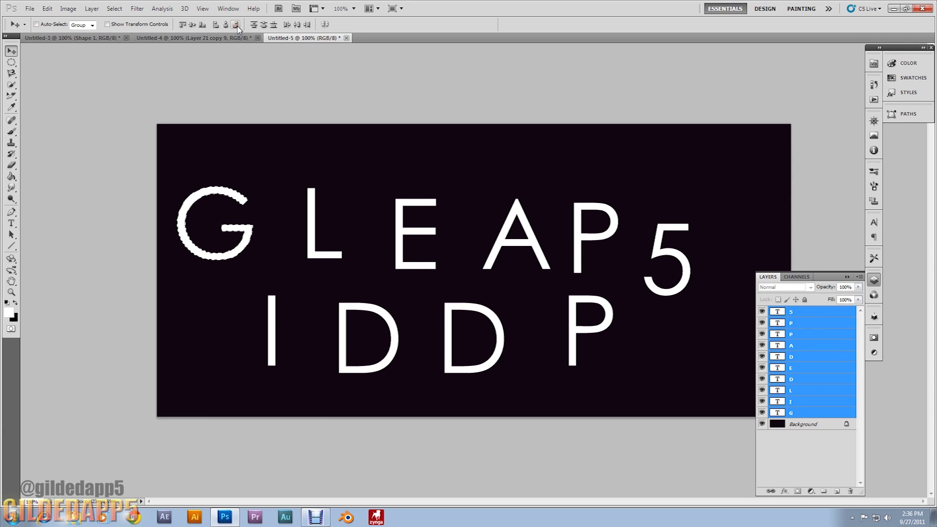
{"action": "left_click", "coordinate": [204, 27]}
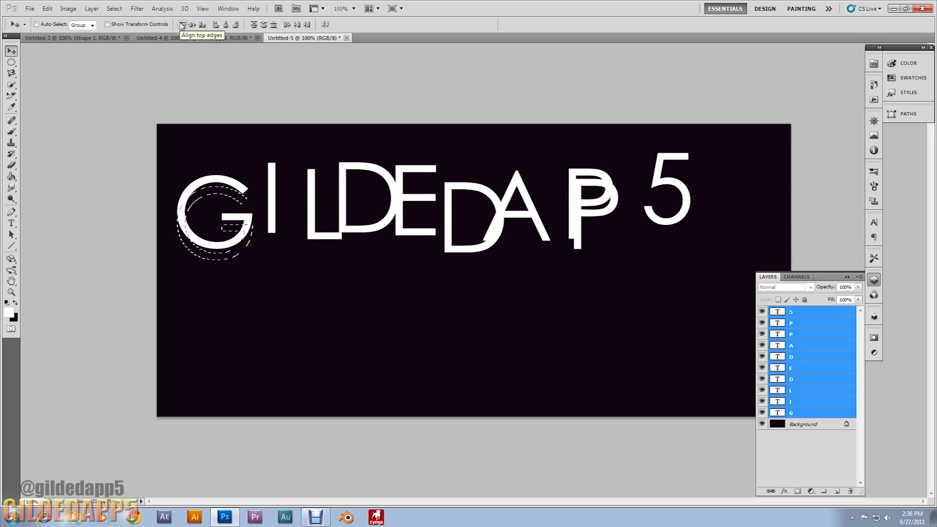
{"action": "left_click", "coordinate": [180, 24]}
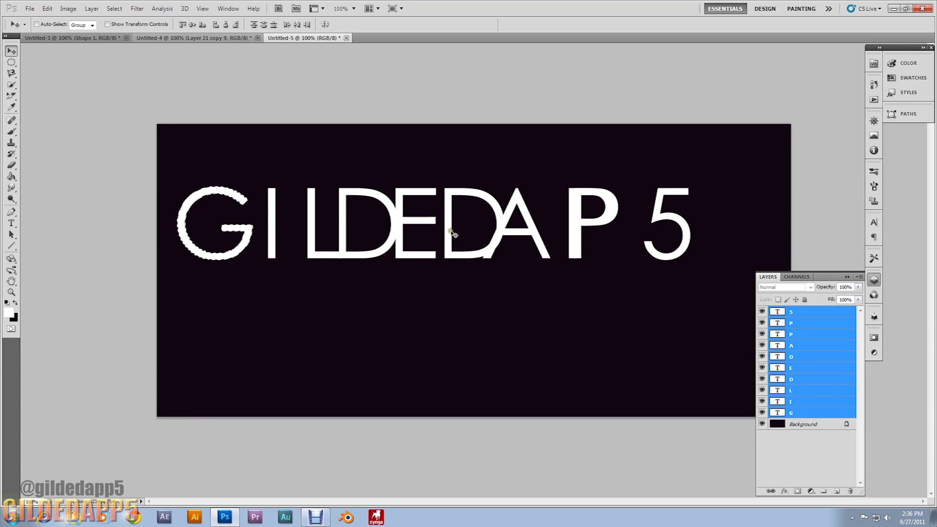
{"action": "key", "text": "ctrl+d"}
Move the letter I against the right side of the G, and the letter L close beside the I
{"action": "left_click", "coordinate": [810, 416]}
{"action": "left_click", "coordinate": [808, 401]}
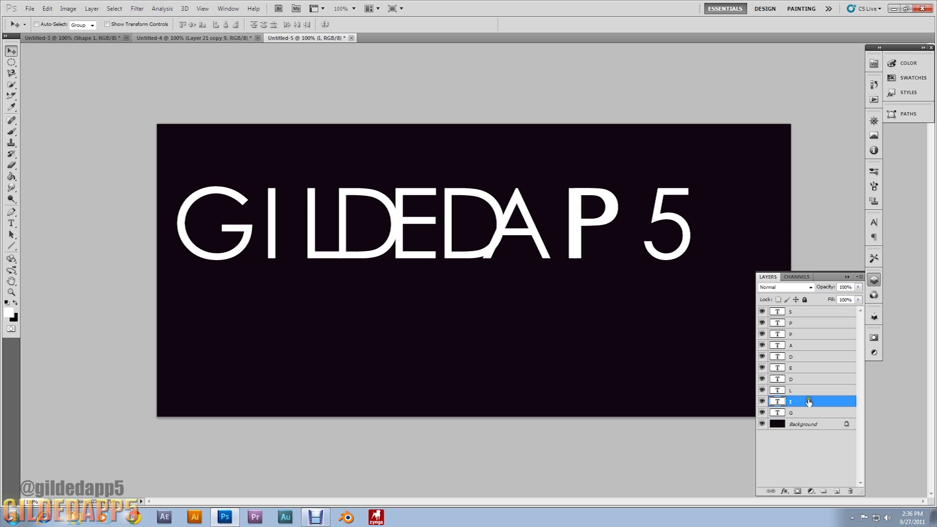
{"action": "left_click_drag", "start_coordinate": [273, 222], "coordinate": [253, 227]}
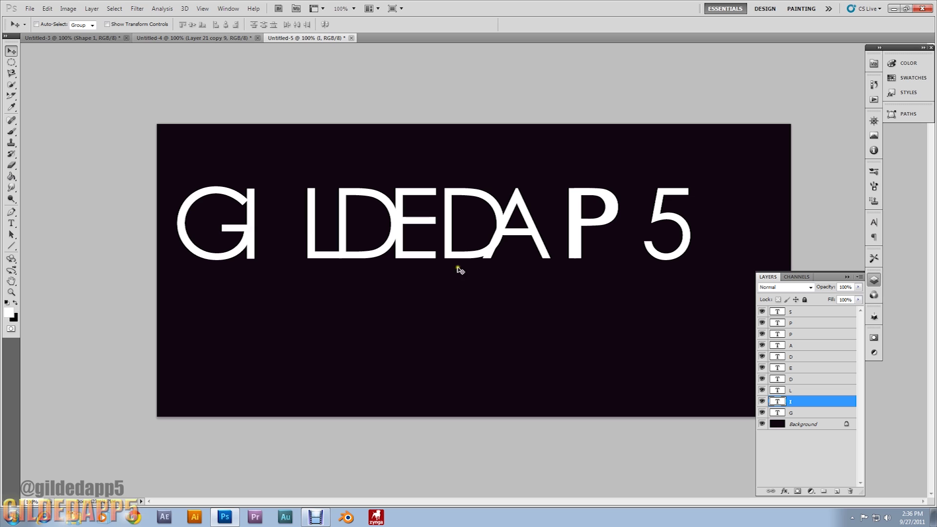
{"action": "left_click", "coordinate": [822, 390]}
{"action": "left_click_drag", "start_coordinate": [315, 242], "coordinate": [269, 240]}
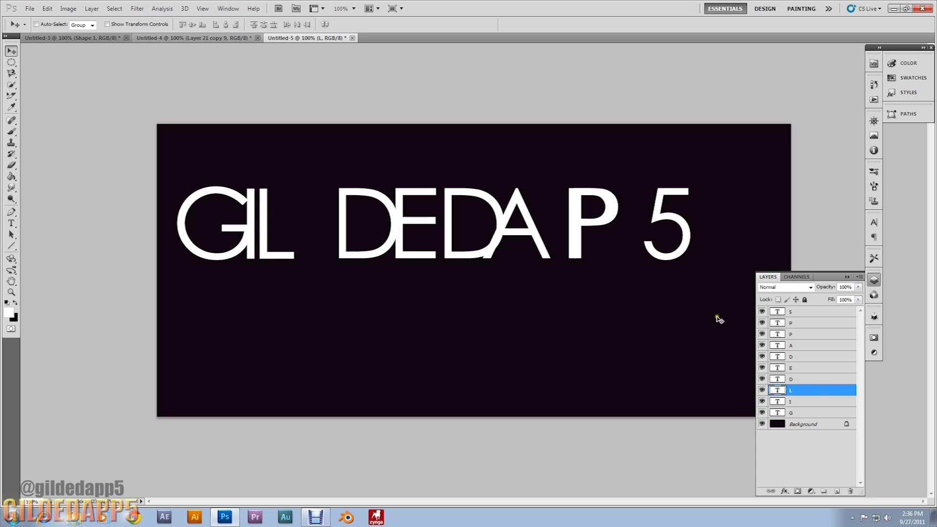
Shift the first D, the E and the second D left so they continue the word after the L, with the E overlapping both Ds
{"action": "left_click", "coordinate": [803, 379]}
{"action": "left_click_drag", "start_coordinate": [345, 240], "coordinate": [290, 242]}
{"action": "left_click", "coordinate": [801, 367]}
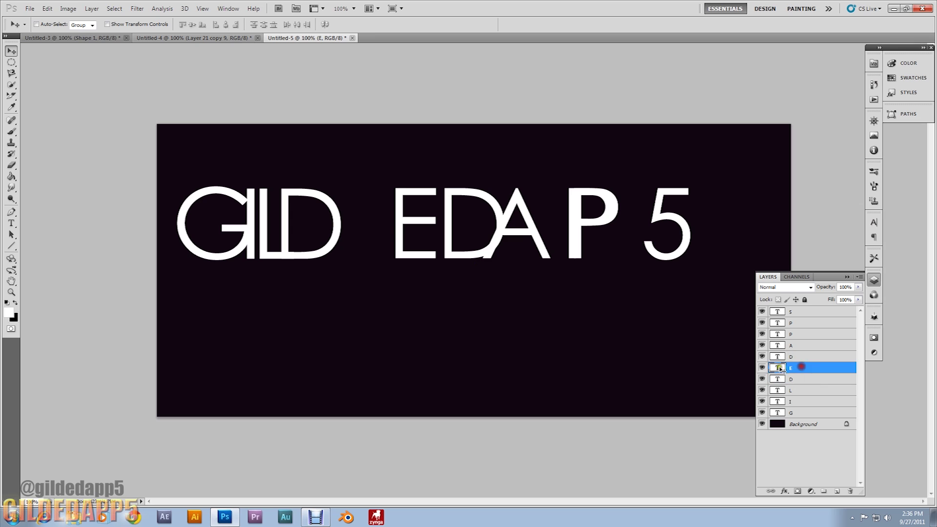
{"action": "left_click_drag", "start_coordinate": [411, 228], "coordinate": [340, 226]}
{"action": "left_click", "coordinate": [798, 356]}
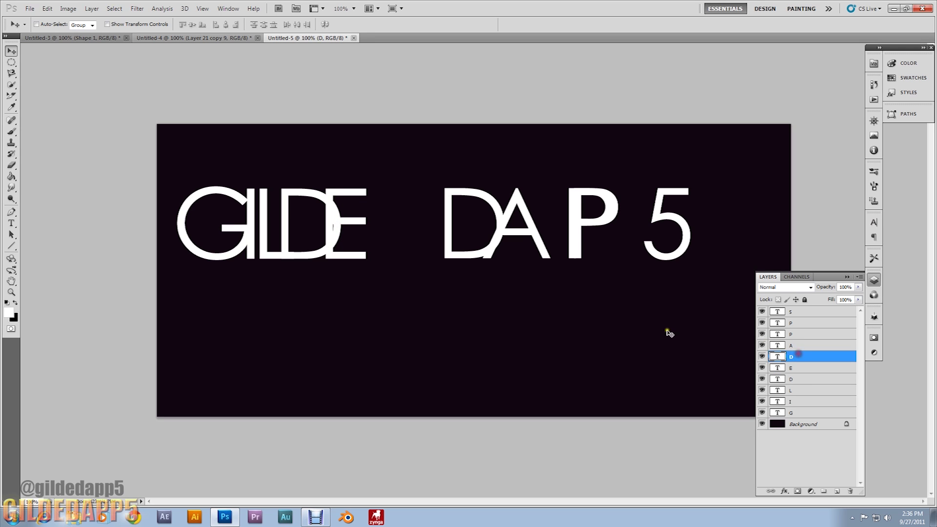
{"action": "left_click_drag", "start_coordinate": [493, 215], "coordinate": [405, 216]}
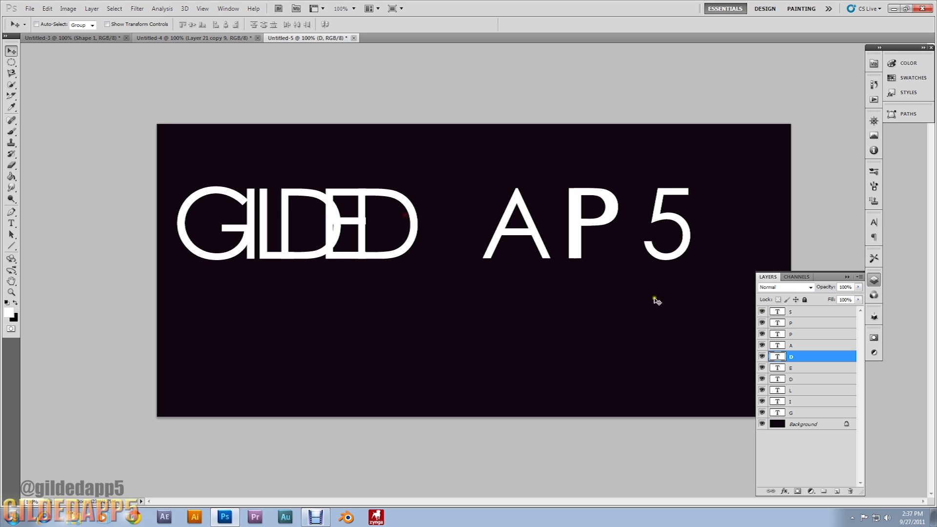
Shift the A, both Ps and the digit 5 left to close up the word, overlapping the A and Ps with their neighbours
{"action": "left_click", "coordinate": [795, 346]}
{"action": "left_click_drag", "start_coordinate": [535, 236], "coordinate": [441, 234]}
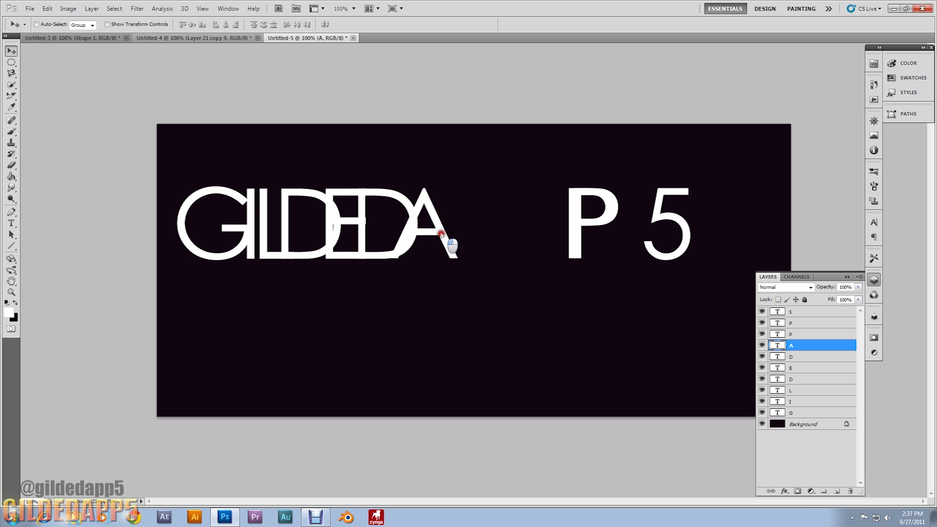
{"action": "left_click_drag", "start_coordinate": [442, 235], "coordinate": [440, 235]}
{"action": "left_click", "coordinate": [804, 335]}
{"action": "left_click_drag", "start_coordinate": [572, 233], "coordinate": [445, 230]}
{"action": "left_click", "coordinate": [810, 322]}
{"action": "left_click_drag", "start_coordinate": [585, 222], "coordinate": [481, 221]}
{"action": "left_click", "coordinate": [816, 311]}
{"action": "left_click_drag", "start_coordinate": [667, 234], "coordinate": [544, 222]}
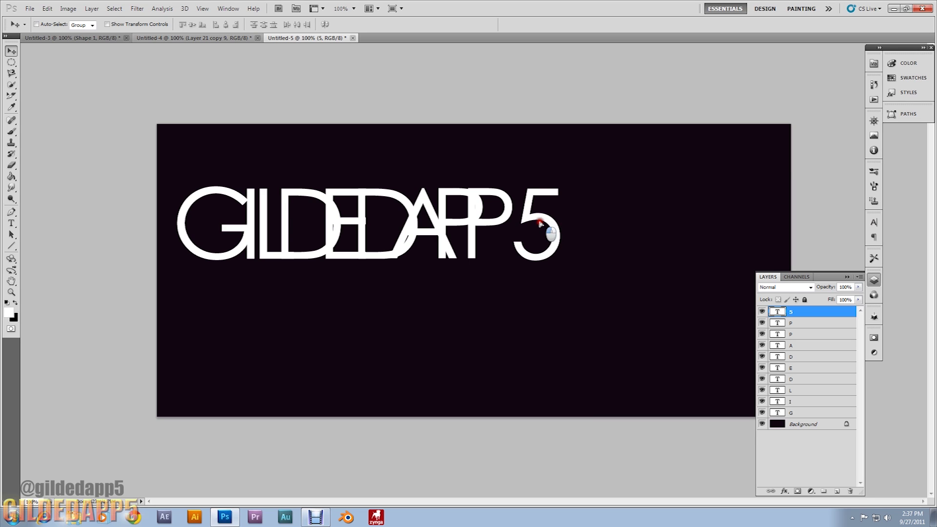
Align the top edges of all character layers to a selection loaded from the G, and move the whole word to the canvas centre
{"action": "left_click", "coordinate": [790, 413]}
{"action": "left_click", "coordinate": [781, 413], "text": "ctrl"}
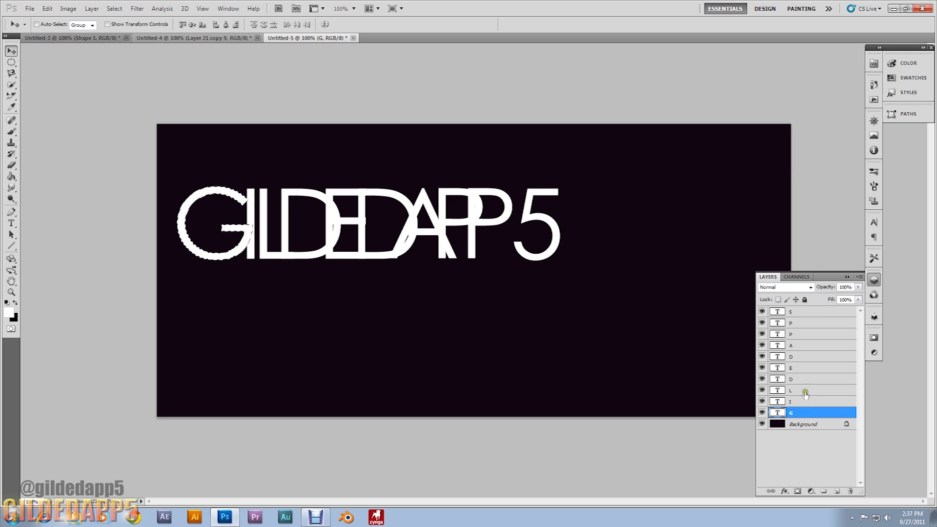
{"action": "left_click", "coordinate": [809, 312], "text": "shift"}
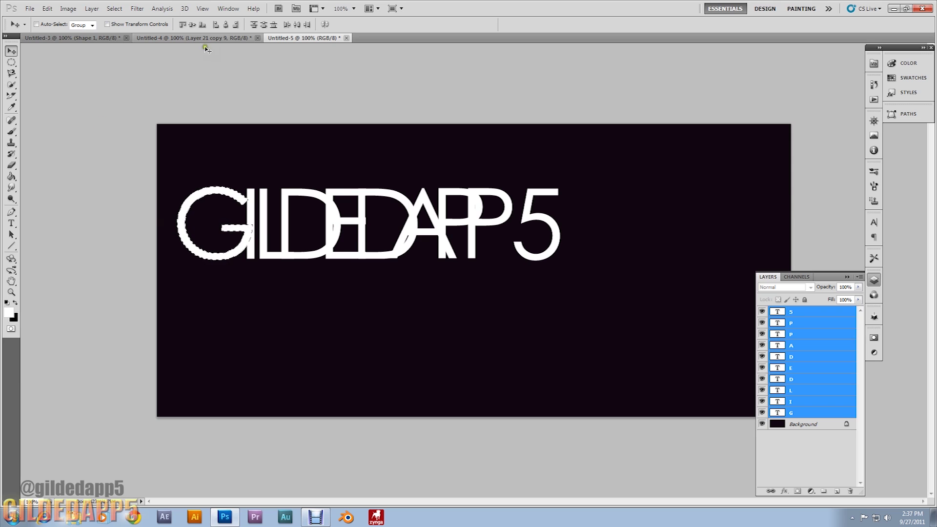
{"action": "left_click", "coordinate": [182, 25]}
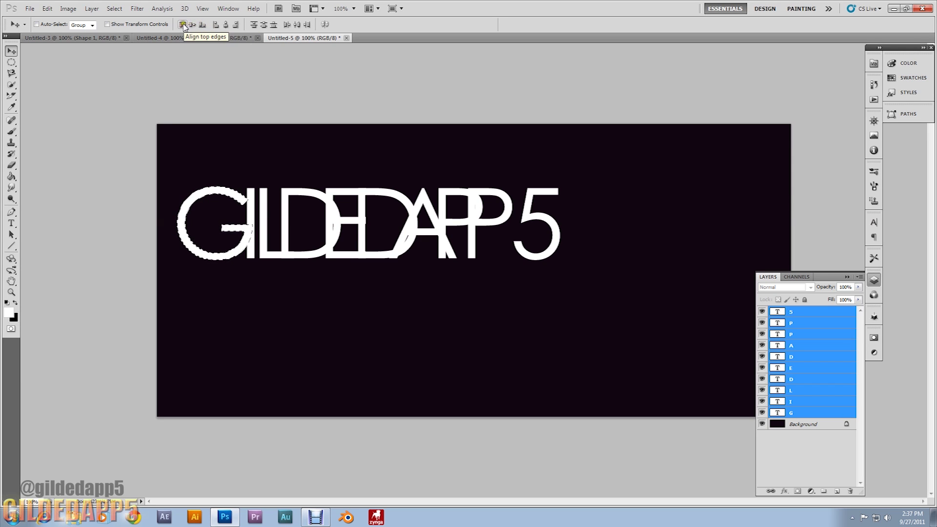
{"action": "key", "text": "ctrl+z"}
{"action": "left_click", "coordinate": [181, 26]}
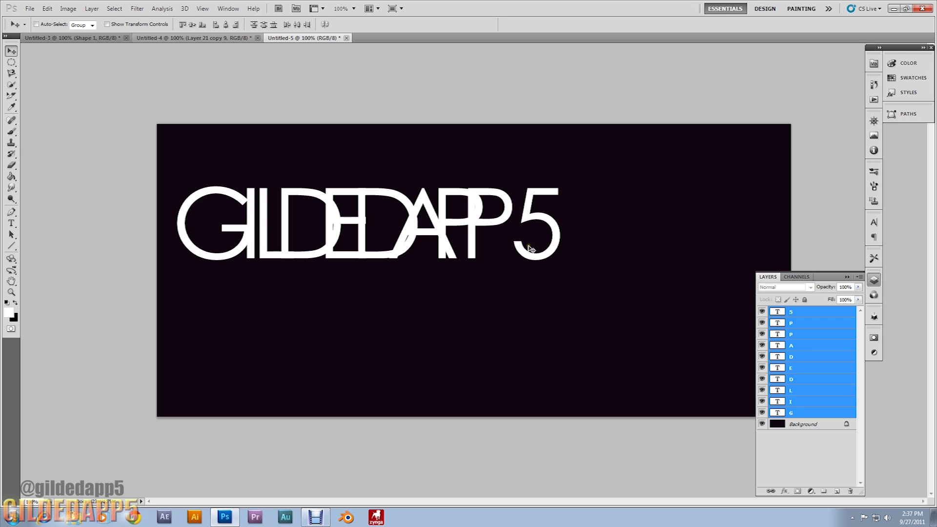
{"action": "mouse_move", "coordinate": [354, 233]}
{"action": "left_mouse_down"}
{"action": "mouse_move", "coordinate": [446, 240]}
{"action": "mouse_move", "coordinate": [443, 272]}
{"action": "left_mouse_up"}
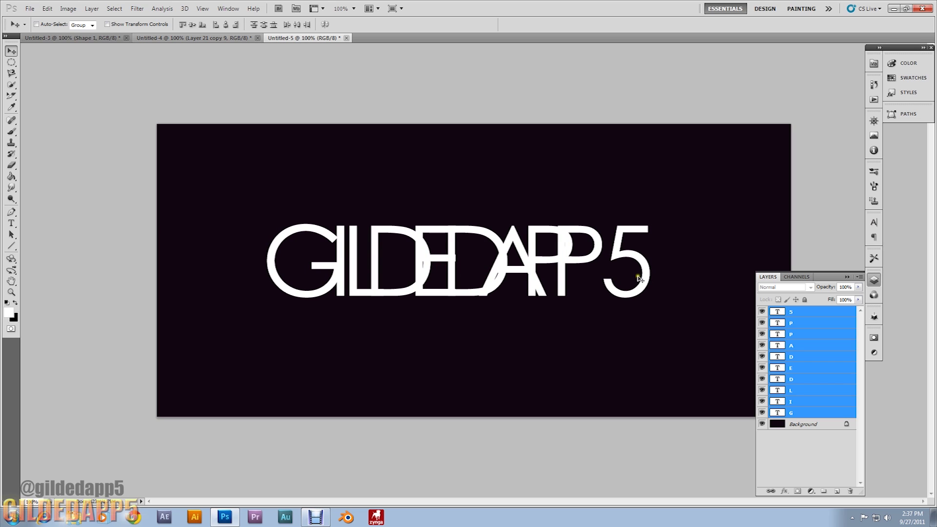
{"action": "left_click", "coordinate": [816, 430]}
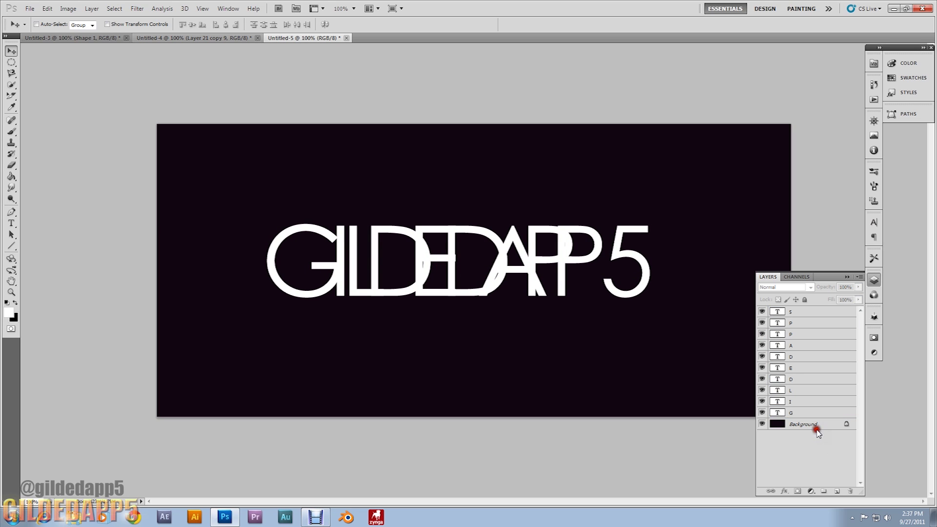
Add a new empty layer above the digit 5 layer and activate the Gradient tool
{"action": "left_click", "coordinate": [818, 311]}
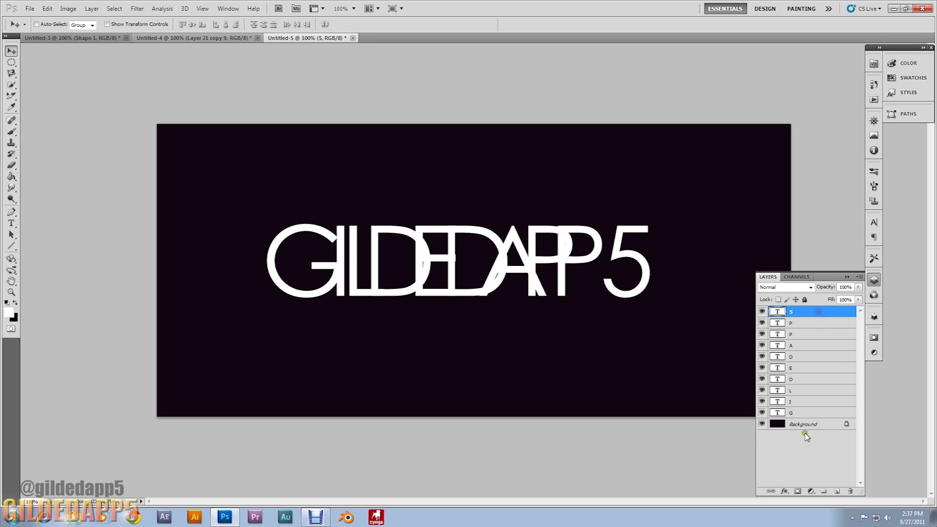
{"action": "left_click", "coordinate": [836, 491]}
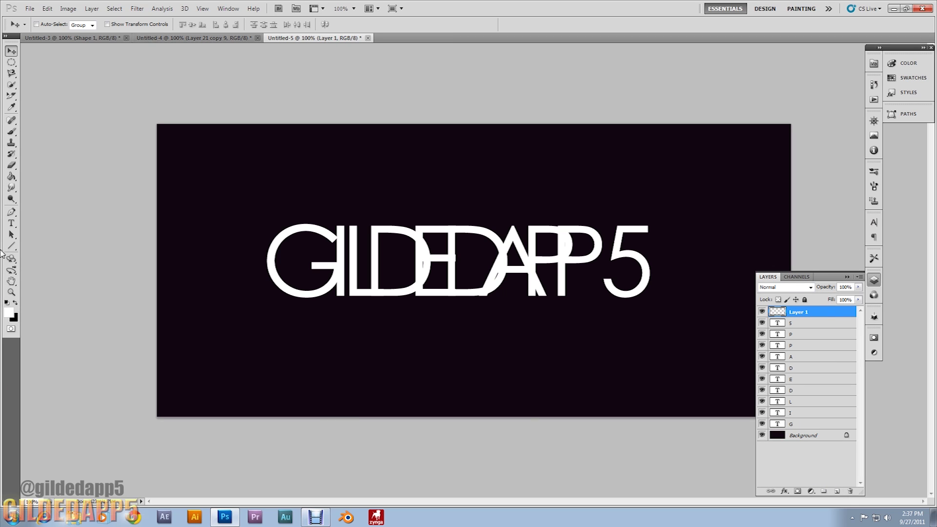
{"action": "left_click", "coordinate": [11, 177]}
{"action": "left_click", "coordinate": [37, 176]}
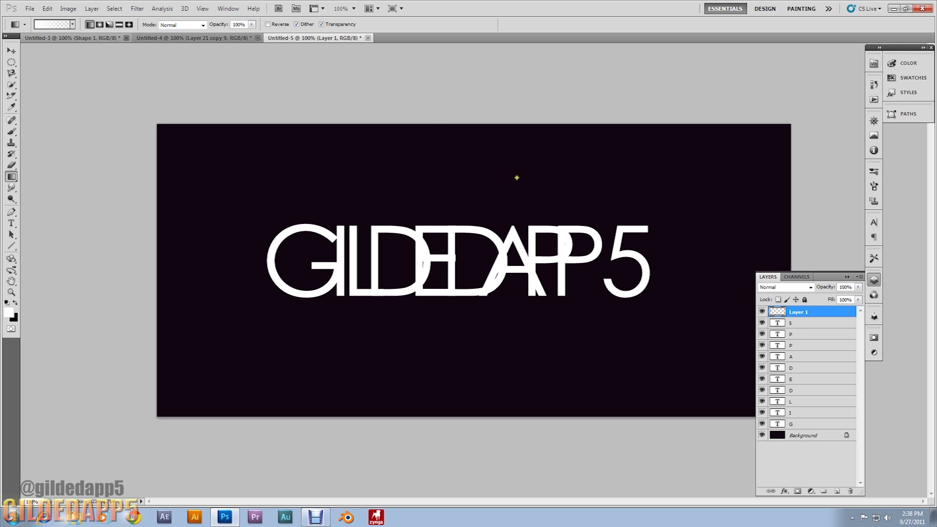
{"action": "left_click_drag", "start_coordinate": [442, 121], "coordinate": [442, 300]}
{"action": "left_click", "coordinate": [47, 9]}
{"action": "left_click", "coordinate": [57, 15]}
Draw a vertical white-to-transparent gradient from the canvas's top edge to just below the letters, and name its layer EFFECT
{"action": "left_click_drag", "start_coordinate": [450, 128], "coordinate": [457, 324]}
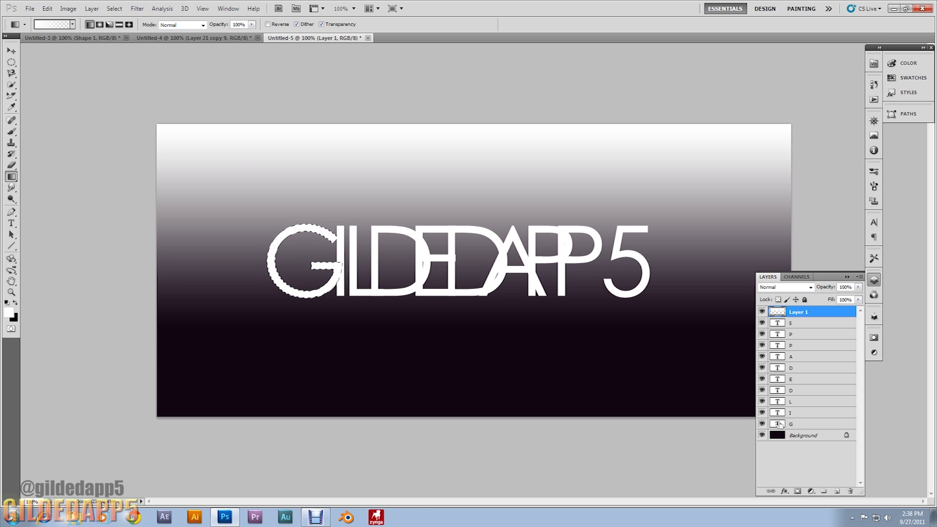
{"action": "double_click", "coordinate": [803, 314]}
{"action": "type", "text": "GADIENT"}
{"action": "key", "text": "Return"}
Copy the G-shaped part of the gradient onto its own layer and check it by temporarily hiding the EFFECT and G text layers
{"action": "key", "text": "ctrl+j"}
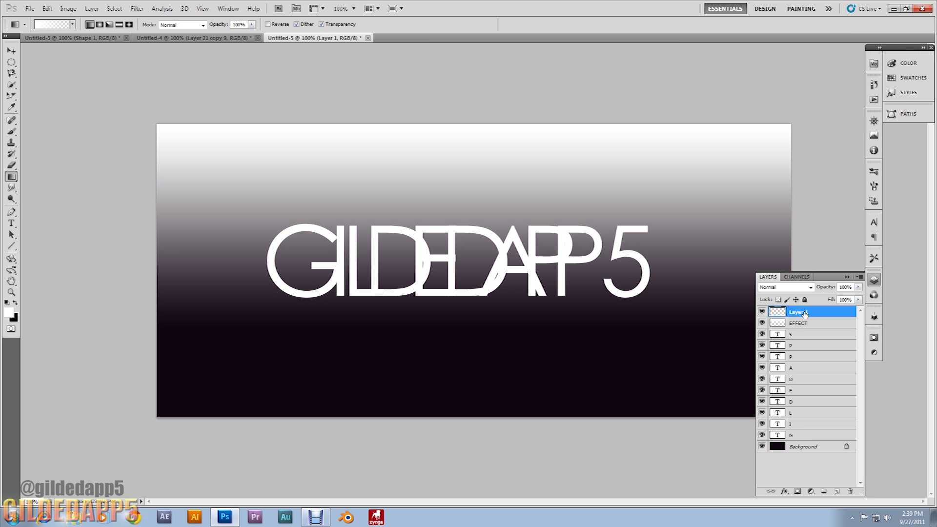
{"action": "left_click", "coordinate": [763, 323]}
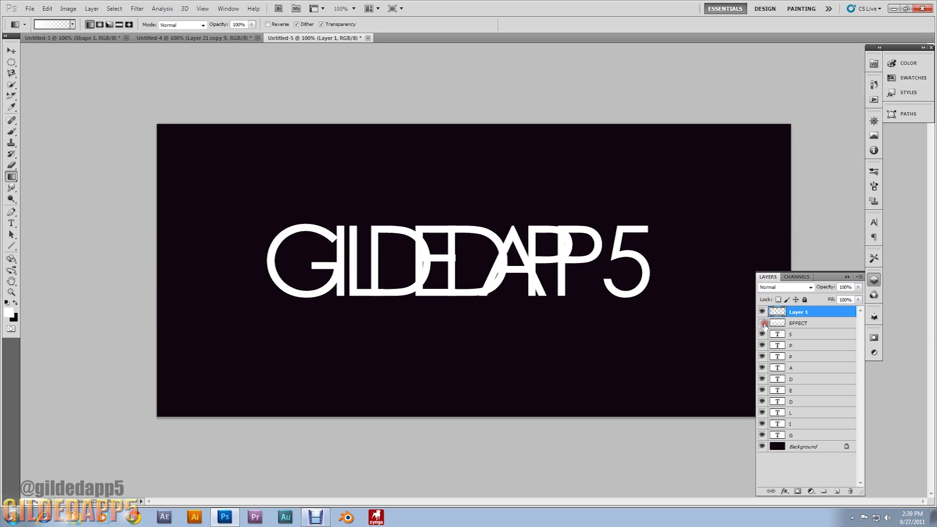
{"action": "left_click", "coordinate": [762, 435]}
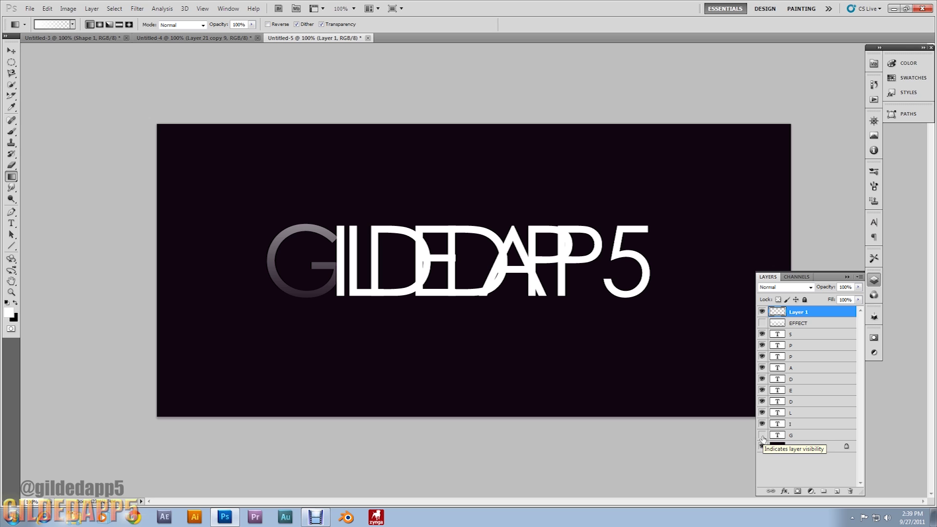
{"action": "left_click", "coordinate": [763, 437]}
{"action": "left_click", "coordinate": [763, 437]}
{"action": "left_click", "coordinate": [763, 435]}
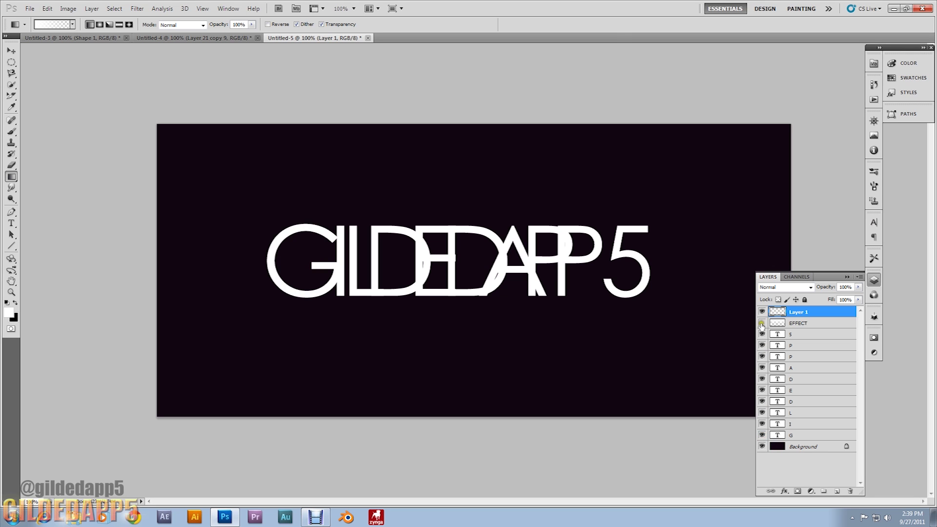
{"action": "left_click", "coordinate": [761, 323]}
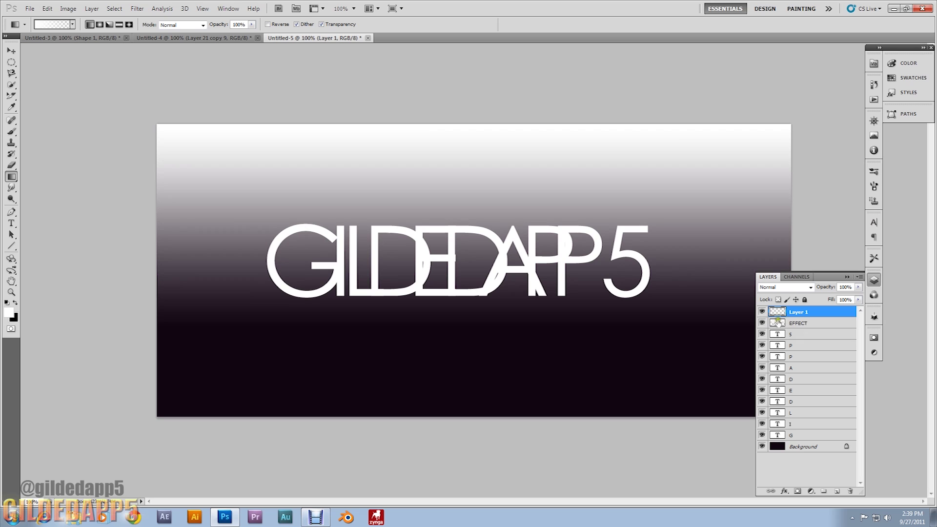
Copy the I-shaped and L-shaped parts of the EFFECT gradient onto separate new layers at the top of the stack
{"action": "left_click", "coordinate": [805, 323]}
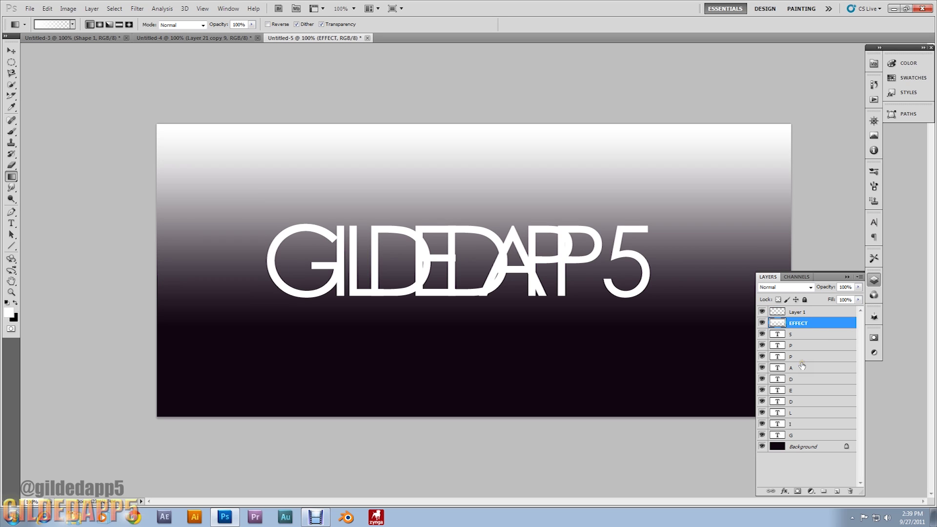
{"action": "left_click", "coordinate": [779, 425], "text": "ctrl"}
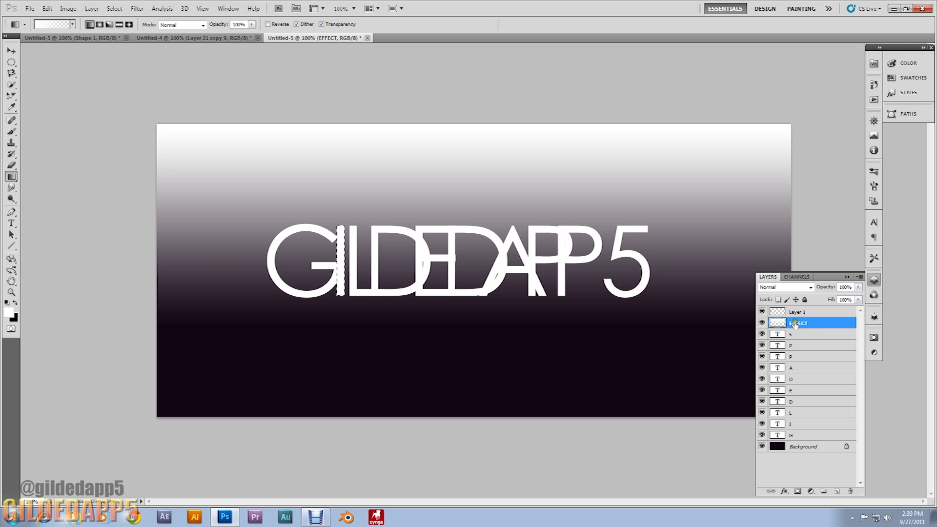
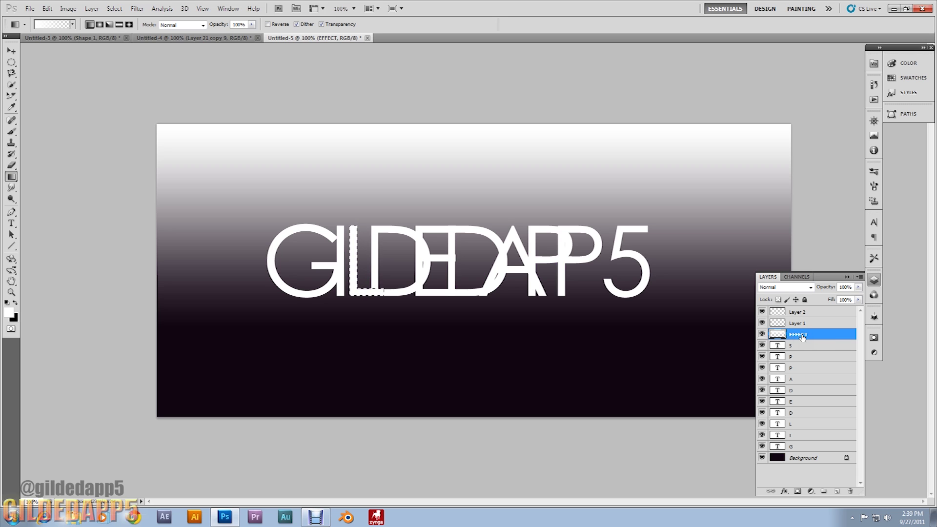
{"action": "left_click", "coordinate": [798, 314]}
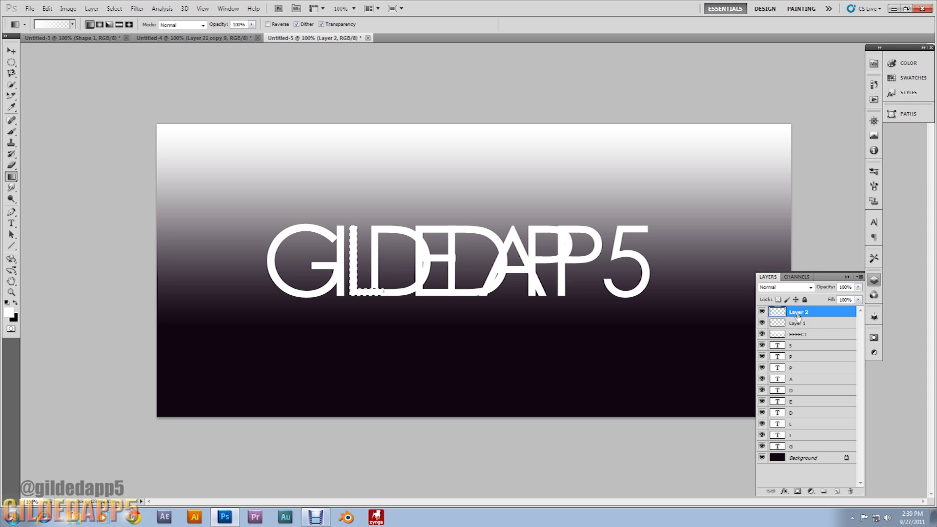
{"action": "key", "text": "ctrl+j"}
Copy the EFFECT gradient within the outlines of the first D and the E onto separate new layers on top
{"action": "left_click", "coordinate": [784, 423], "text": "ctrl"}
{"action": "left_click", "coordinate": [812, 347]}
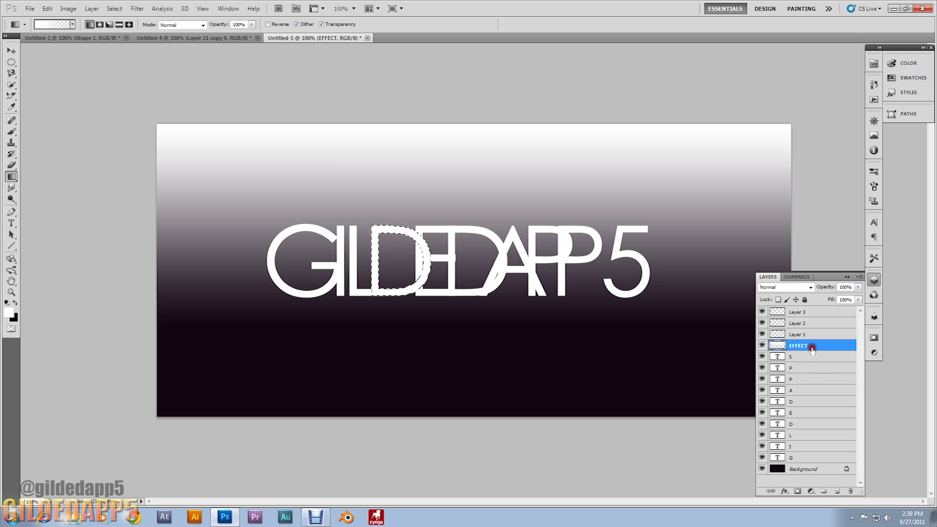
{"action": "left_click", "coordinate": [800, 315]}
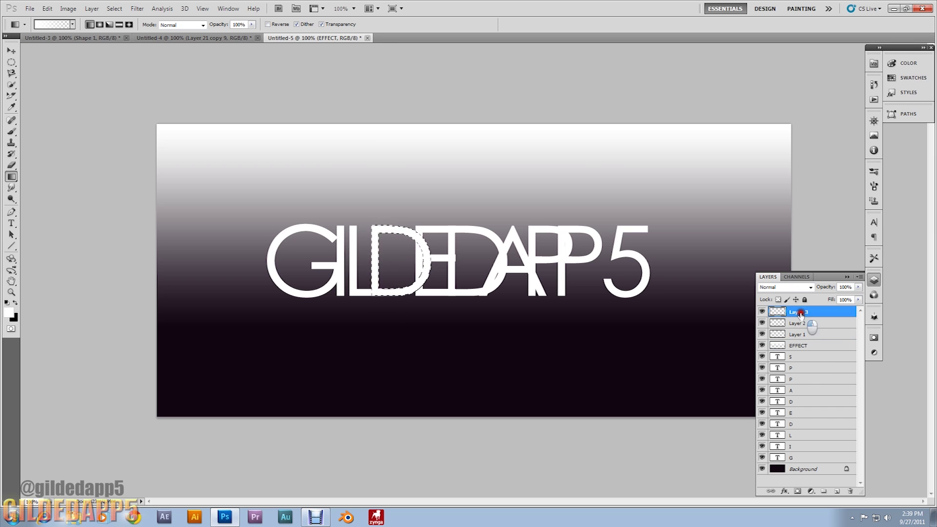
{"action": "key", "text": "ctrl+j"}
{"action": "left_click", "coordinate": [800, 360]}
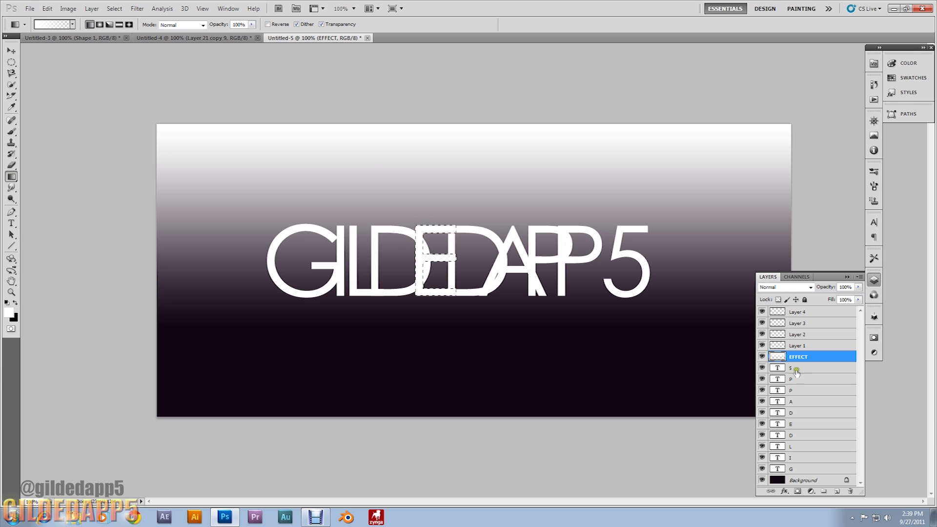
{"action": "left_click", "coordinate": [803, 312]}
{"action": "key", "text": "ctrl+j"}
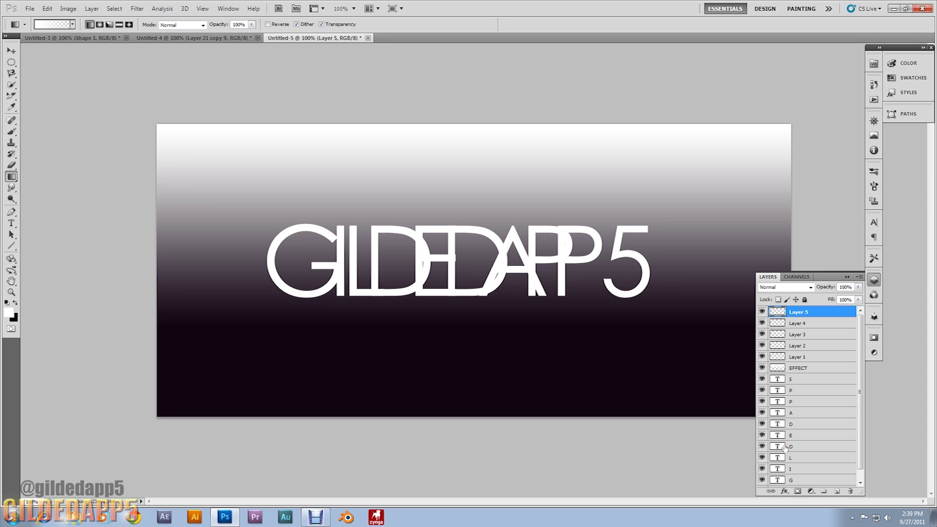
Copy the EFFECT gradient within the outlines of the second D and the A onto separate new layers at the top of the stack
{"action": "left_click", "coordinate": [780, 424], "text": "ctrl"}
{"action": "left_click", "coordinate": [798, 370]}
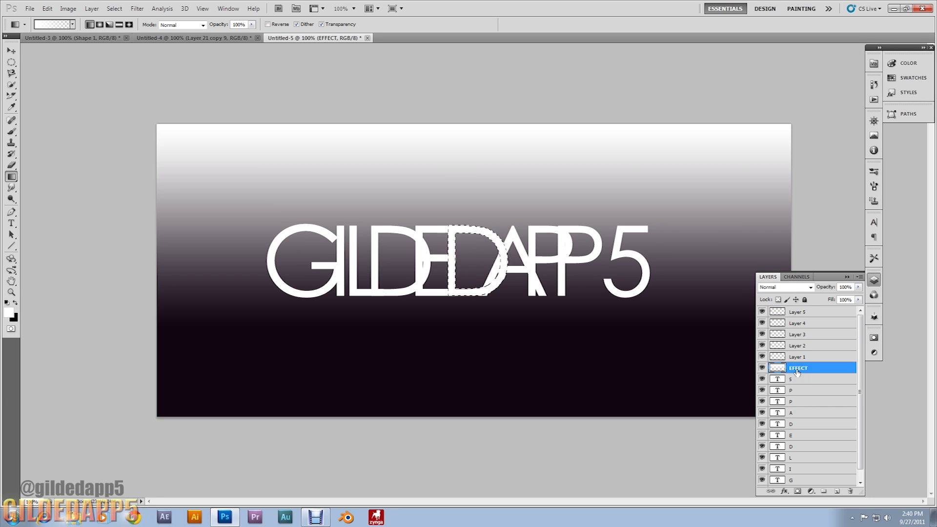
{"action": "left_click", "coordinate": [803, 312]}
{"action": "key", "text": "ctrl+j"}
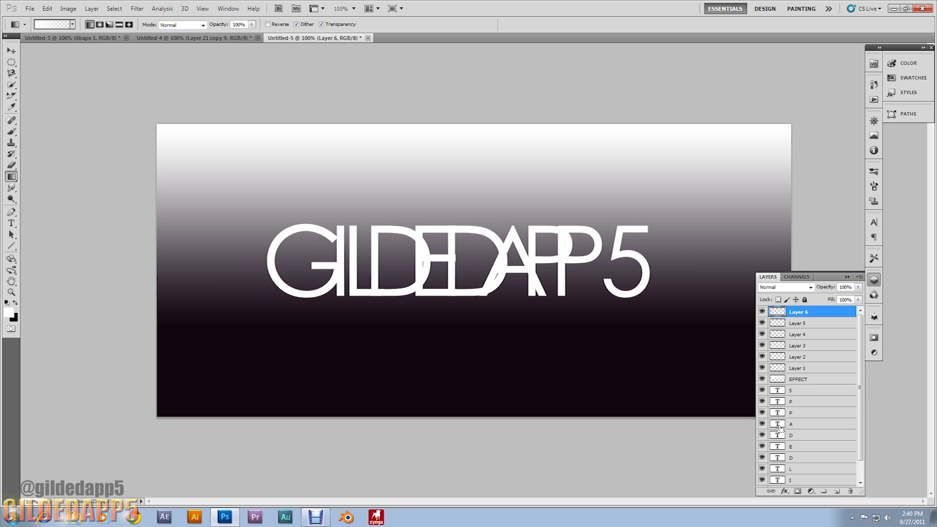
{"action": "left_click", "coordinate": [778, 424], "text": "ctrl"}
{"action": "left_click", "coordinate": [796, 379]}
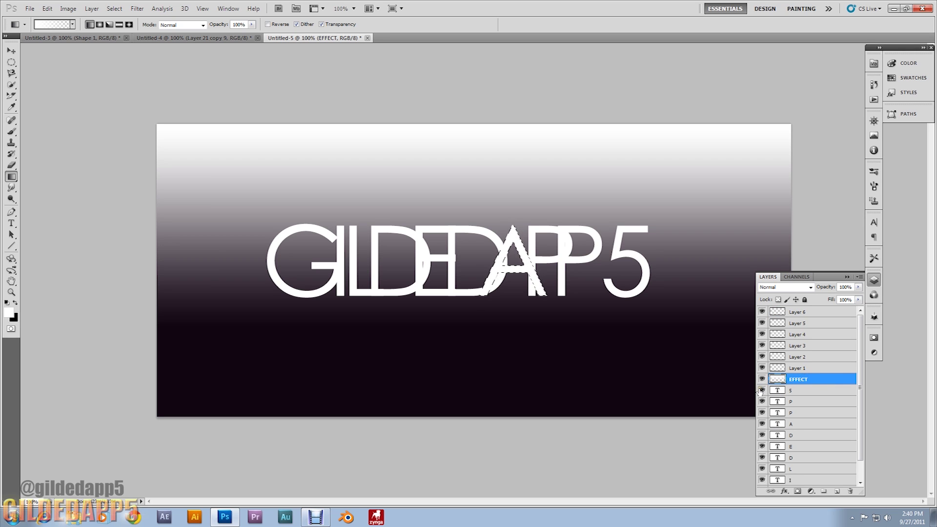
{"action": "key", "text": "ctrl+j"}
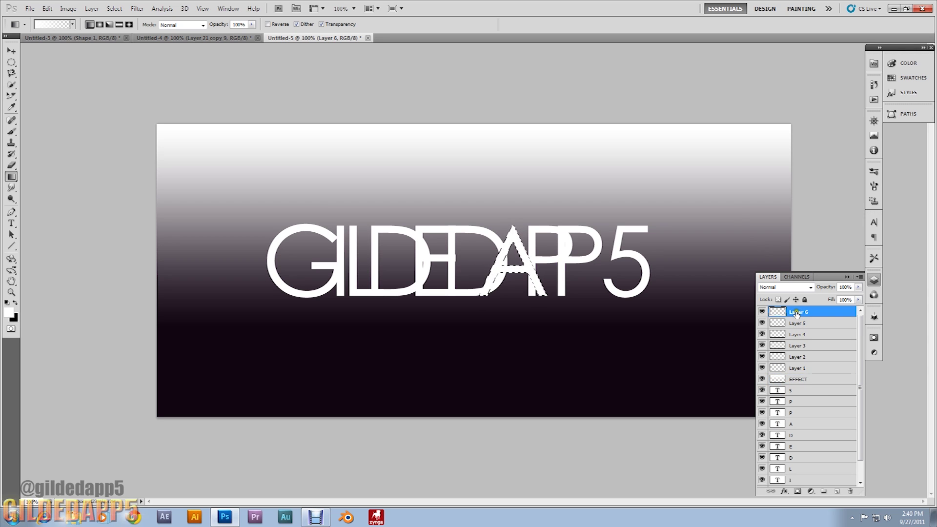
Copy the parts of the EFFECT gradient shaped like the first and second P onto separate new top layers
{"action": "left_click", "coordinate": [779, 424], "text": "ctrl"}
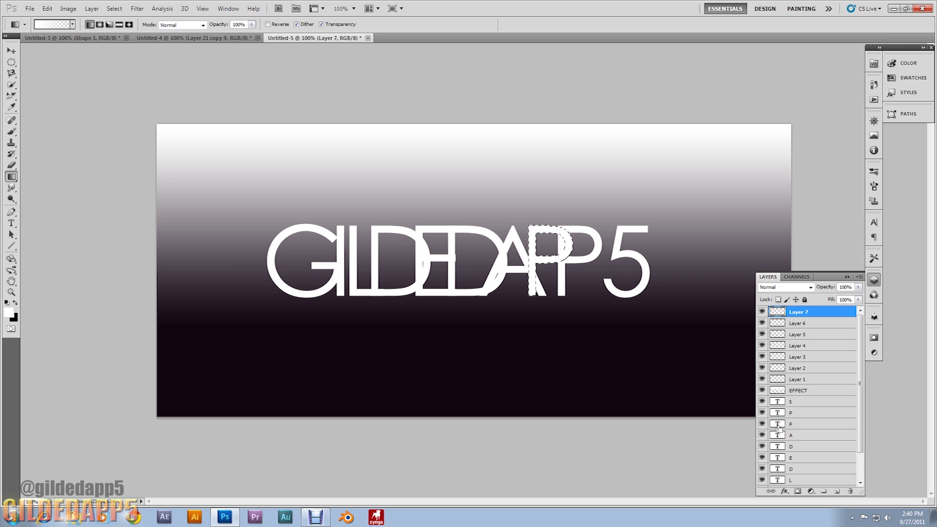
{"action": "left_click", "coordinate": [786, 392]}
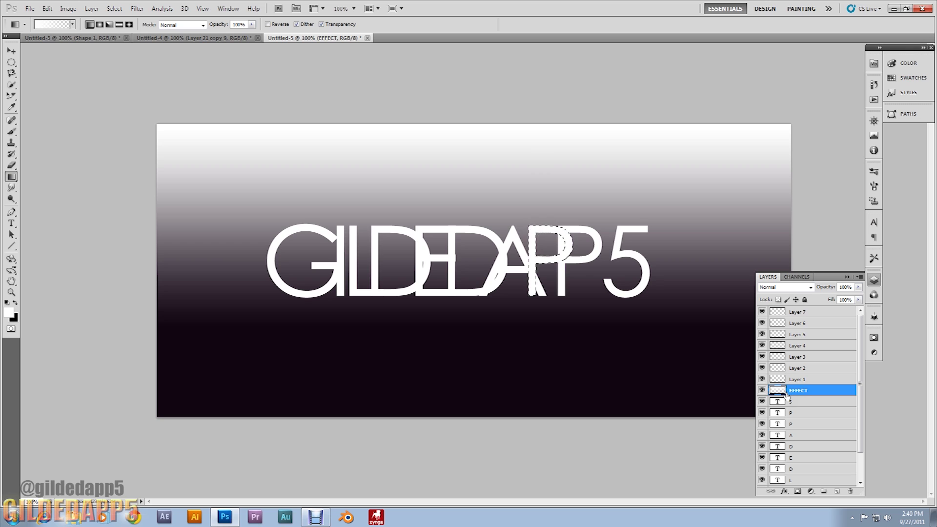
{"action": "left_click", "coordinate": [798, 311]}
{"action": "key", "text": "ctrl+j"}
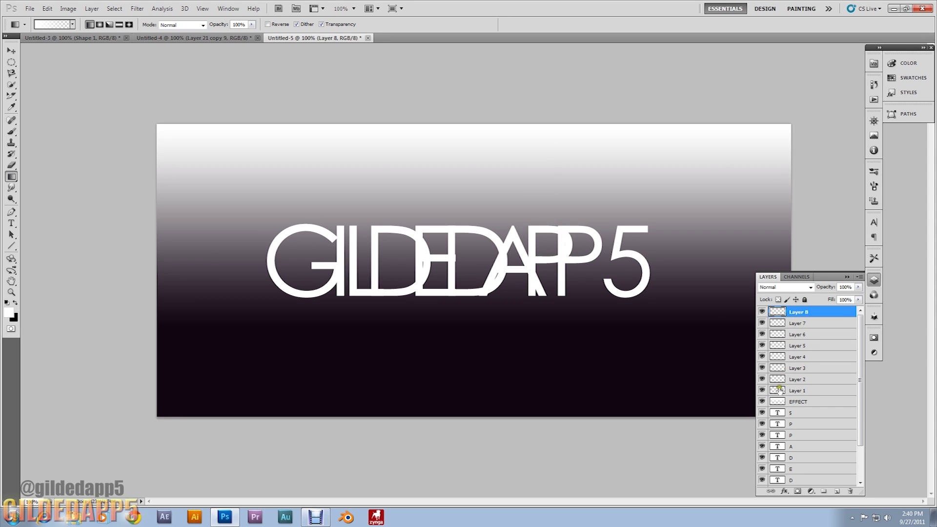
{"action": "left_click", "coordinate": [777, 424], "text": "ctrl"}
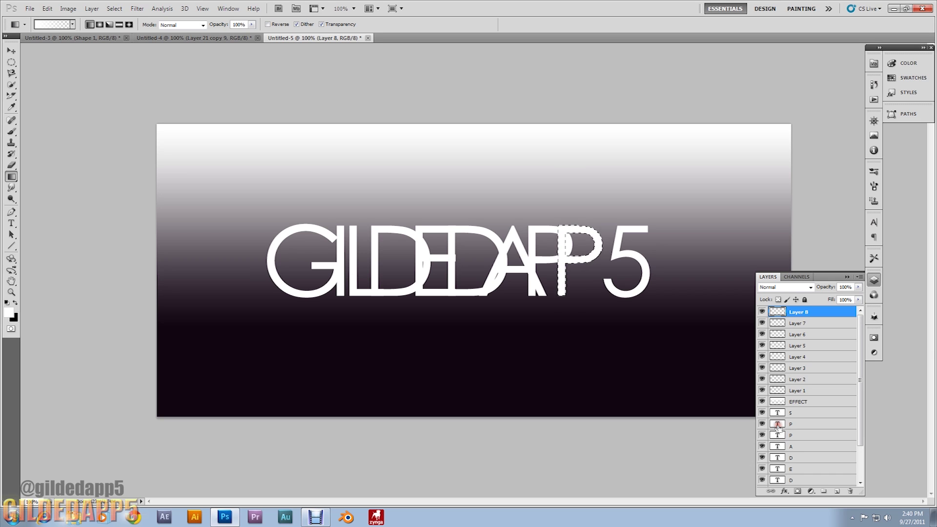
{"action": "left_click", "coordinate": [790, 404]}
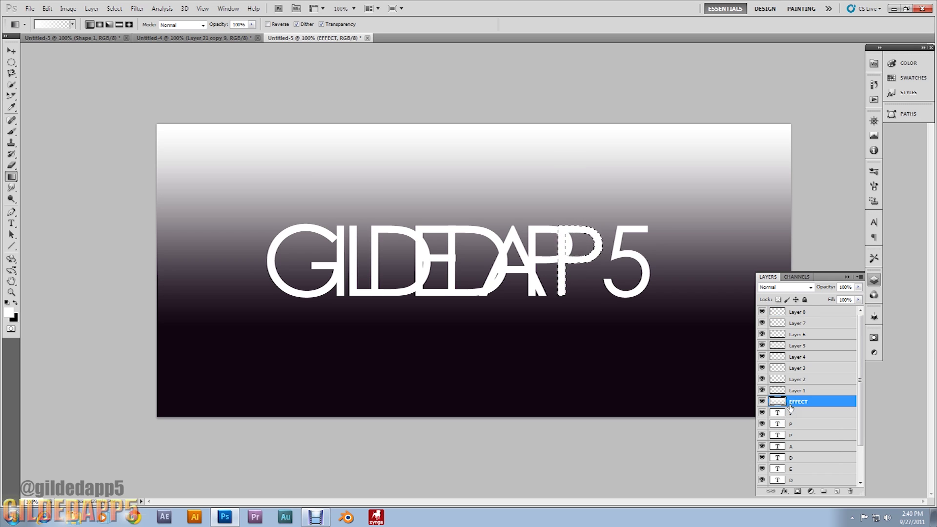
{"action": "left_click", "coordinate": [805, 312]}
{"action": "key", "text": "ctrl+j"}
Copy the 5-shaped part of the EFFECT gradient onto its own new layer on top
{"action": "left_click", "coordinate": [778, 423], "text": "ctrl"}
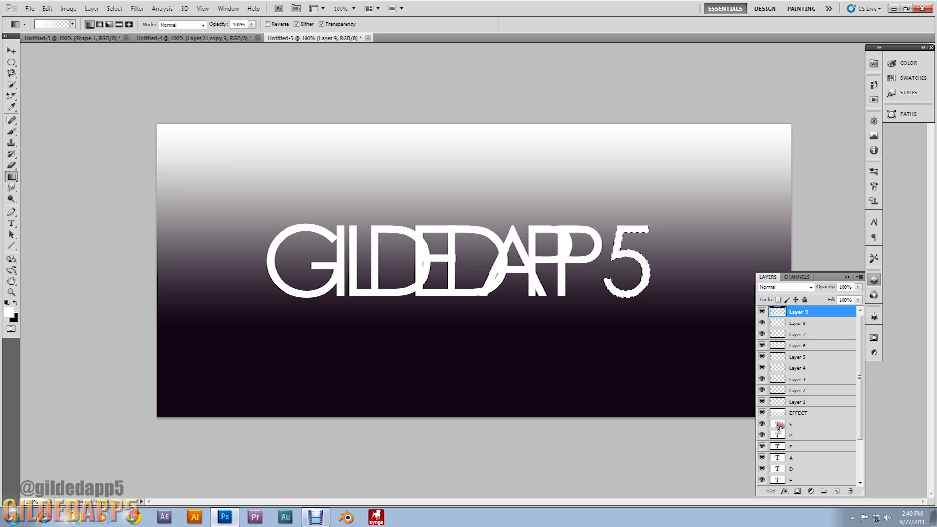
{"action": "left_click", "coordinate": [792, 414]}
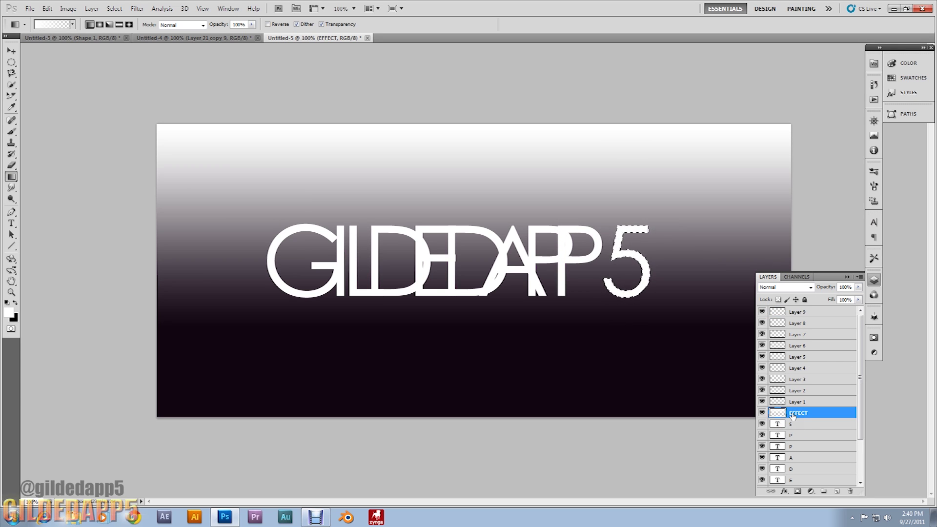
{"action": "key", "text": "ctrl+j"}
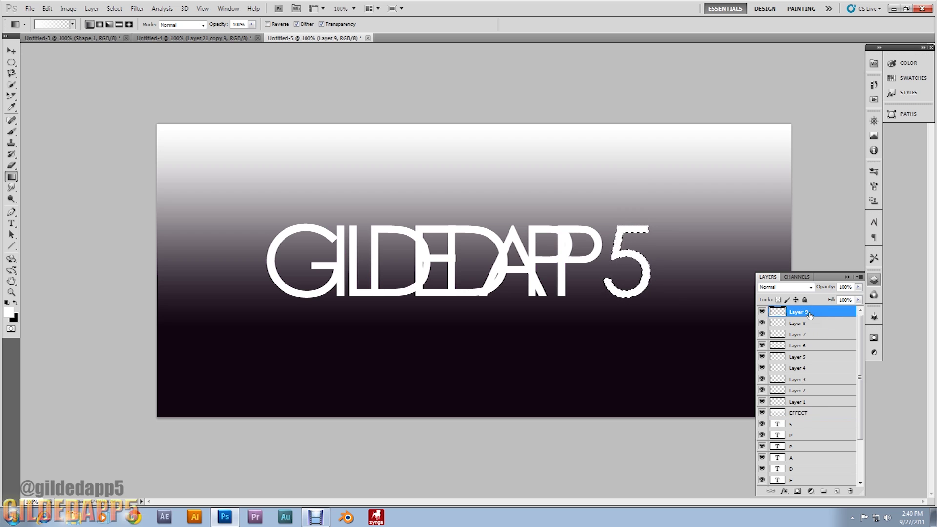
Hide all the individual character text layers and delete them together with the EFFECT layer
{"action": "scroll", "coordinate": [852, 383], "scroll_direction": "down", "scroll_amount": 3}
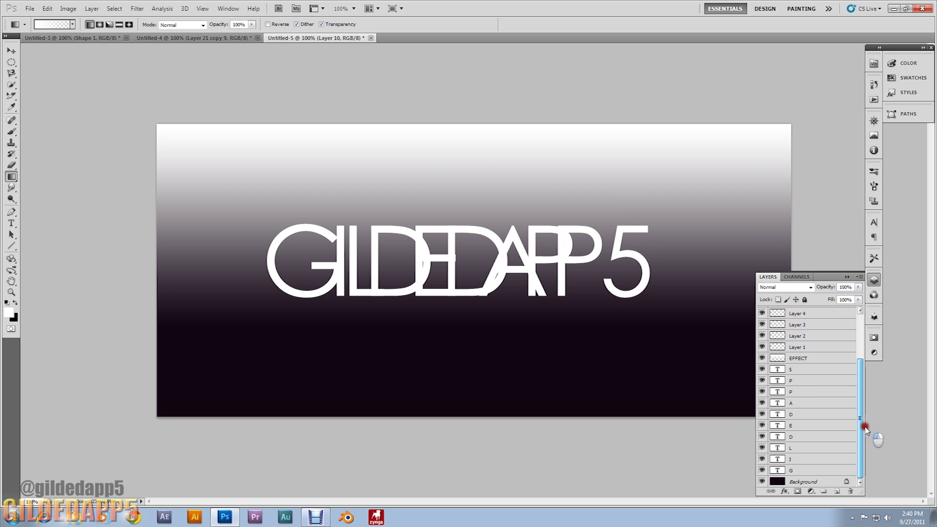
{"action": "left_click", "coordinate": [762, 370]}
{"action": "left_click_drag", "start_coordinate": [763, 371], "coordinate": [763, 472]}
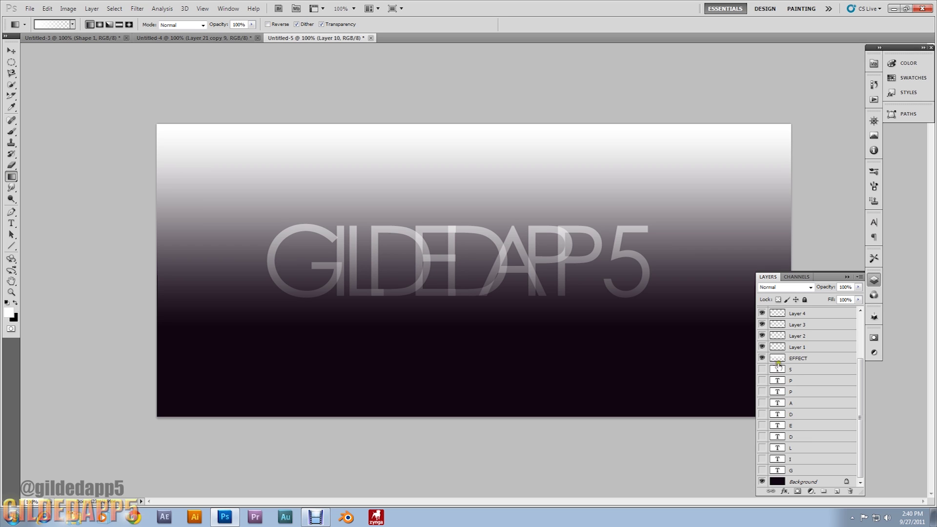
{"action": "left_click", "coordinate": [799, 359]}
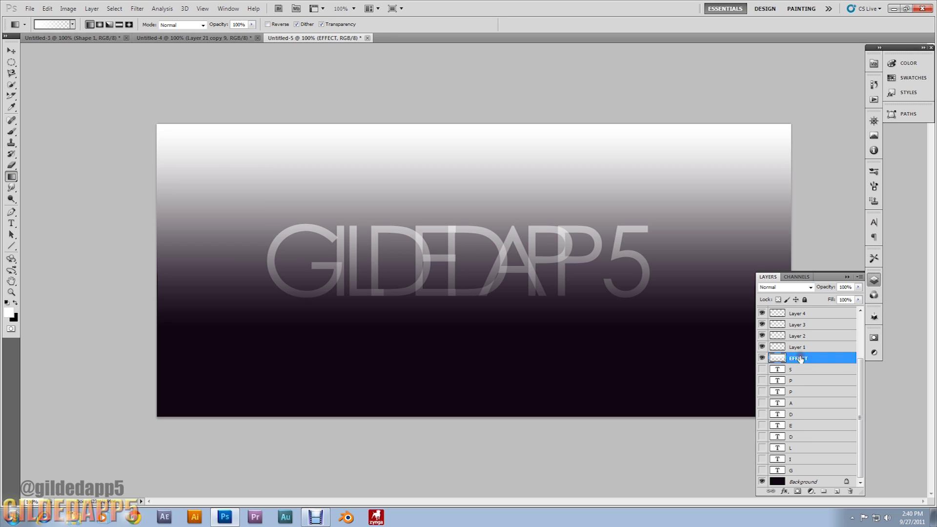
{"action": "left_click", "coordinate": [799, 469], "text": "shift"}
{"action": "right_click", "coordinate": [801, 467]}
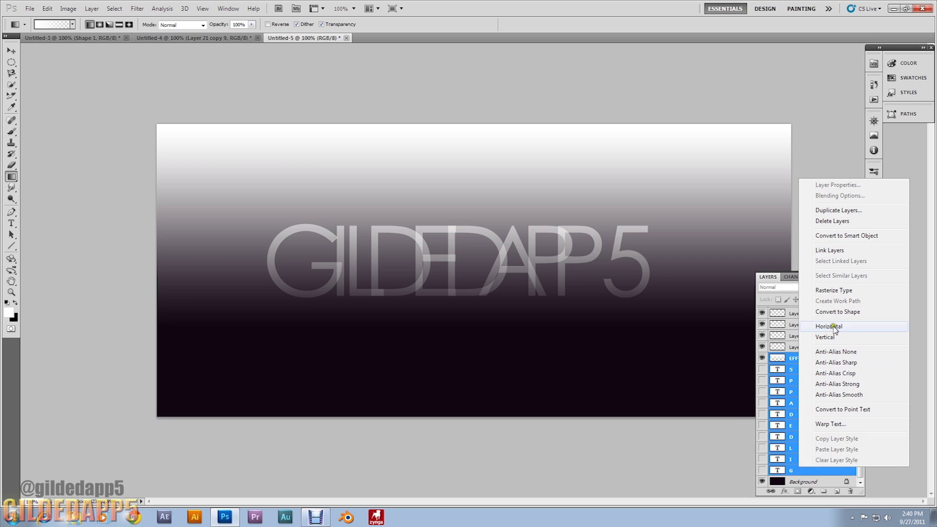
{"action": "left_click", "coordinate": [839, 221]}
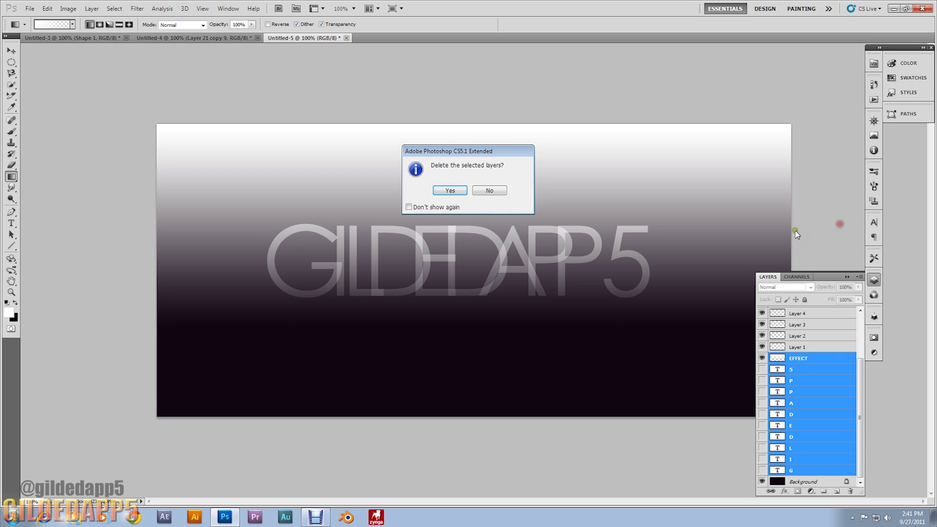
{"action": "left_click", "coordinate": [450, 190]}
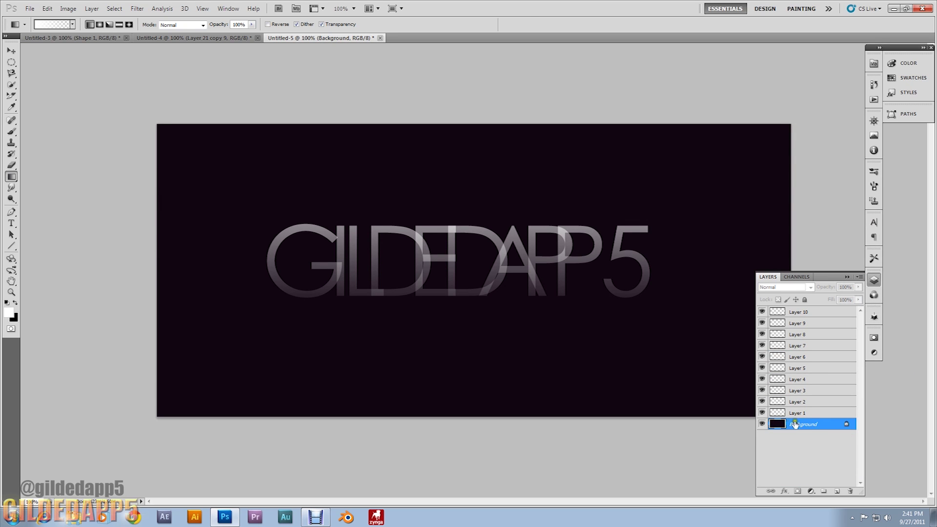
Add a new layer above Layer 10 and fill it completely with the blue-violet colour #766cff using the Paint Bucket
{"action": "left_click", "coordinate": [808, 312]}
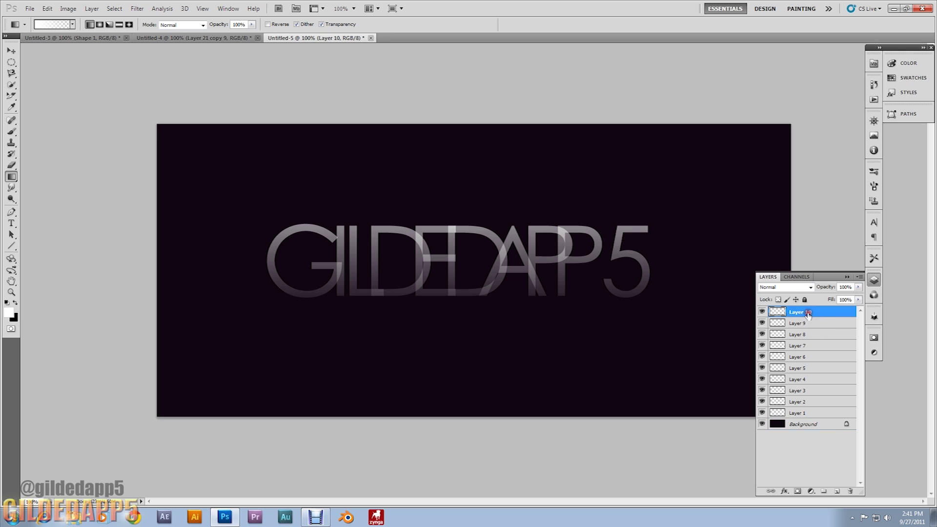
{"action": "left_click", "coordinate": [837, 492]}
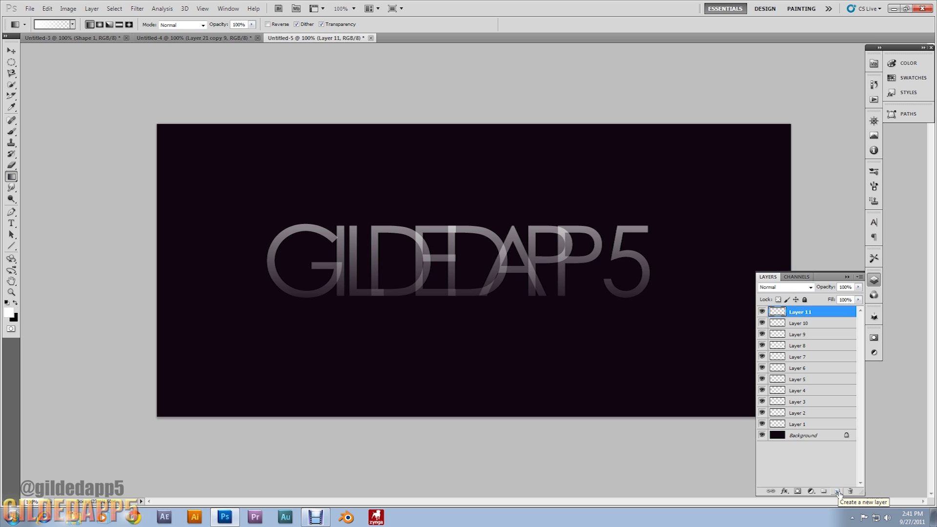
{"action": "left_click", "coordinate": [9, 313]}
{"action": "left_click_drag", "start_coordinate": [693, 320], "coordinate": [683, 293]}
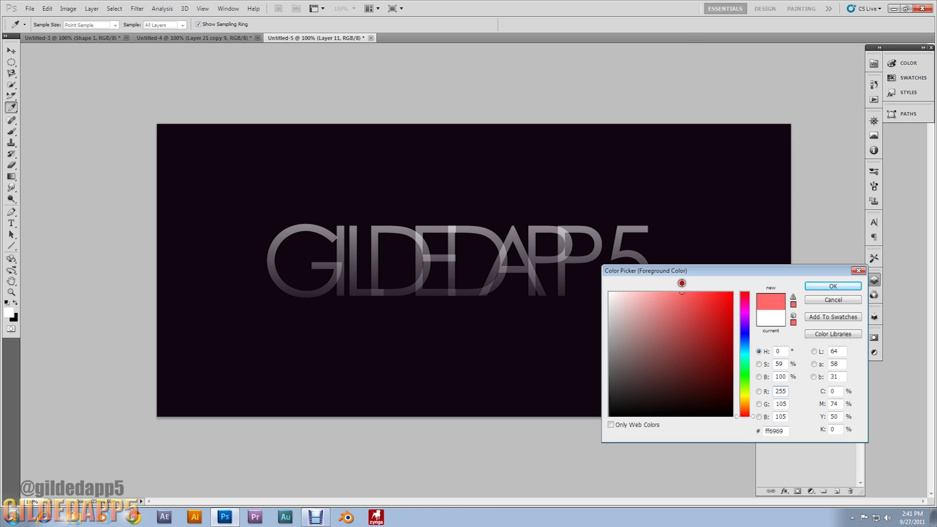
{"action": "left_click", "coordinate": [745, 333]}
{"action": "left_click", "coordinate": [681, 293]}
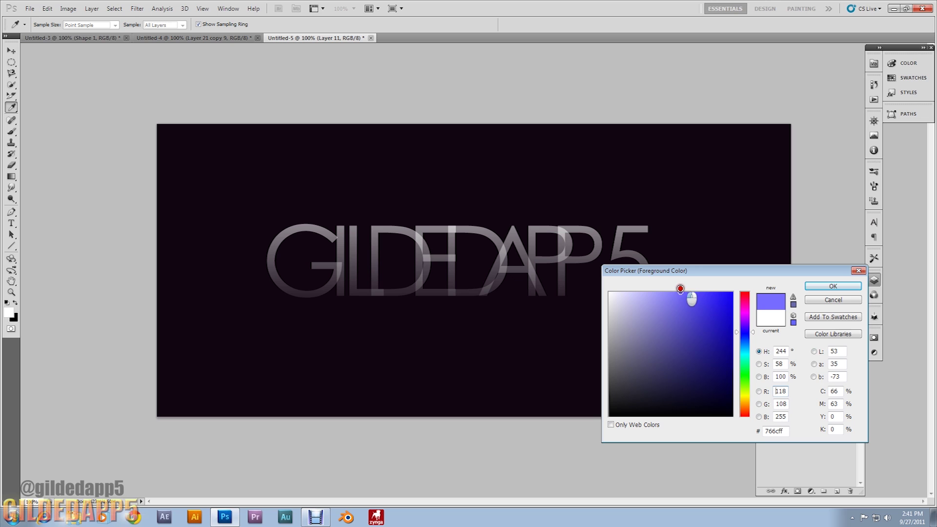
{"action": "left_click", "coordinate": [827, 287]}
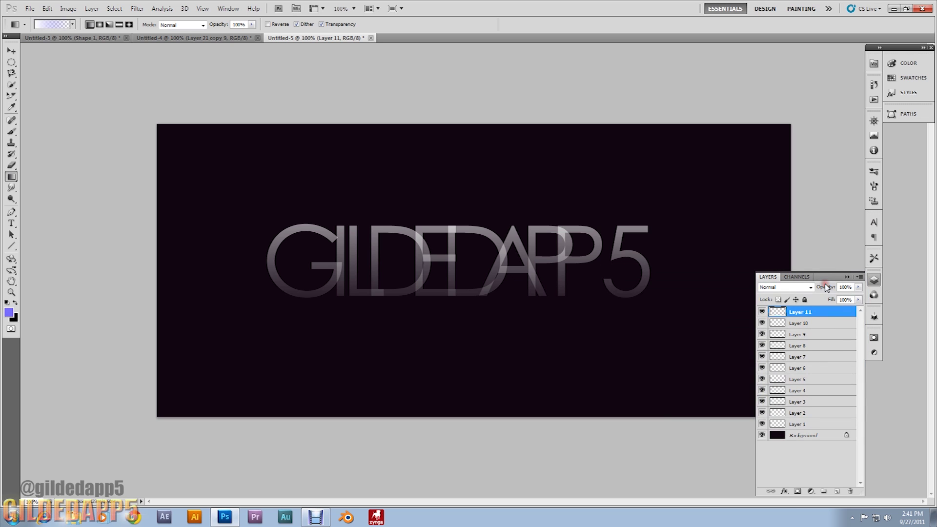
{"action": "right_click", "coordinate": [11, 177]}
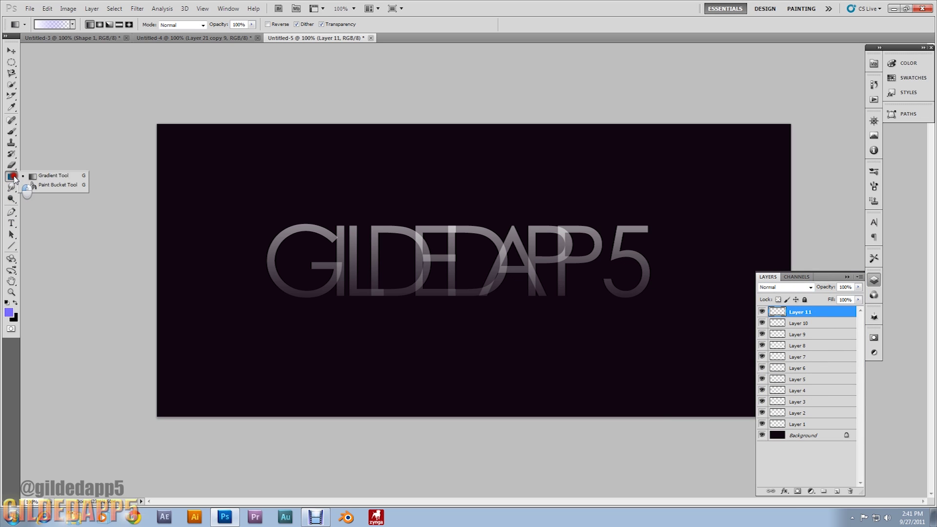
{"action": "left_click", "coordinate": [29, 186]}
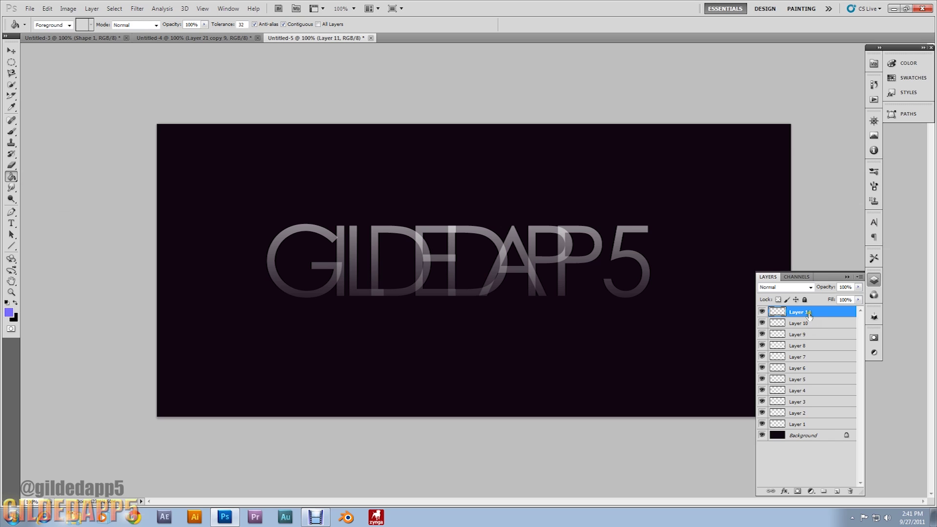
{"action": "left_click", "coordinate": [589, 309]}
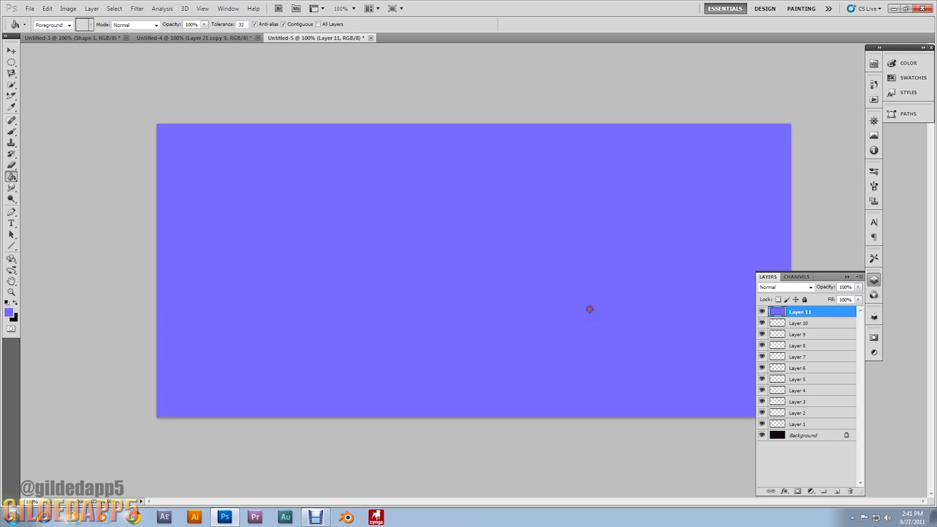
Copy the G-shaped part of the blue-violet fill onto a new top layer and set its blend mode to Screen
{"action": "left_click", "coordinate": [775, 425], "text": "ctrl"}
{"action": "key", "text": "ctrl+j"}
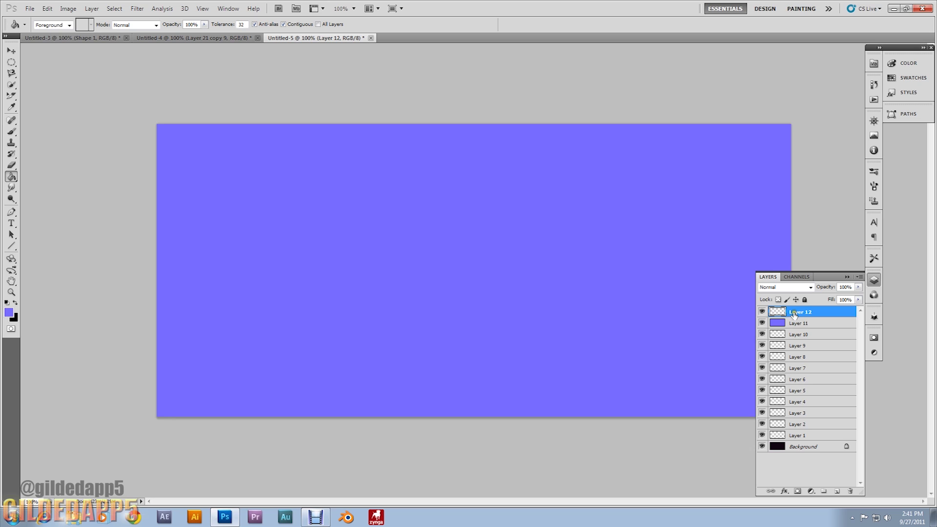
{"action": "left_click", "coordinate": [810, 288]}
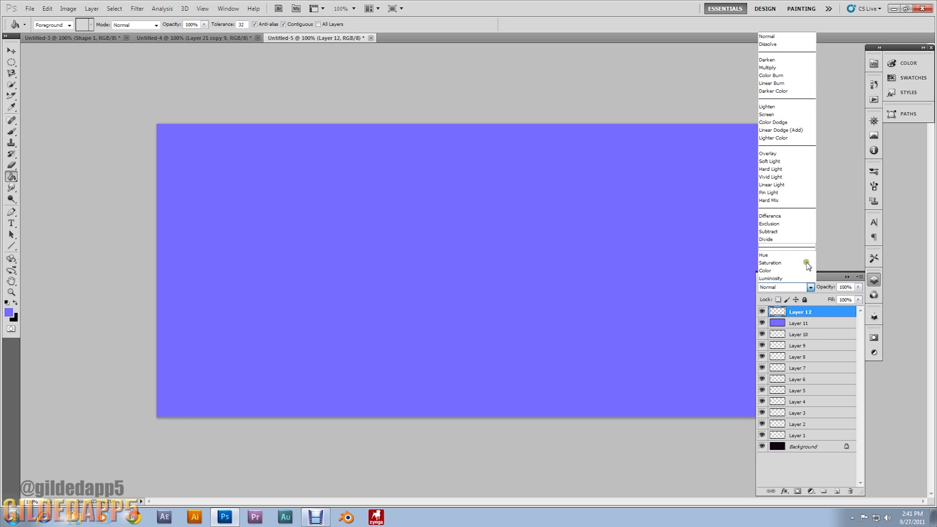
{"action": "left_click", "coordinate": [807, 115]}
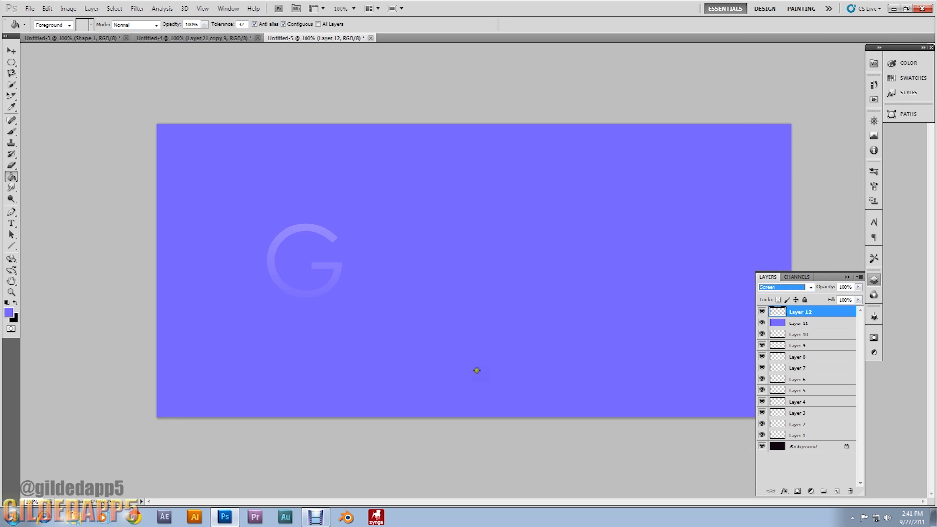
Check the coloured G by temporarily hiding the blue-violet fill layer and the original G gradient layer
{"action": "left_click", "coordinate": [762, 324]}
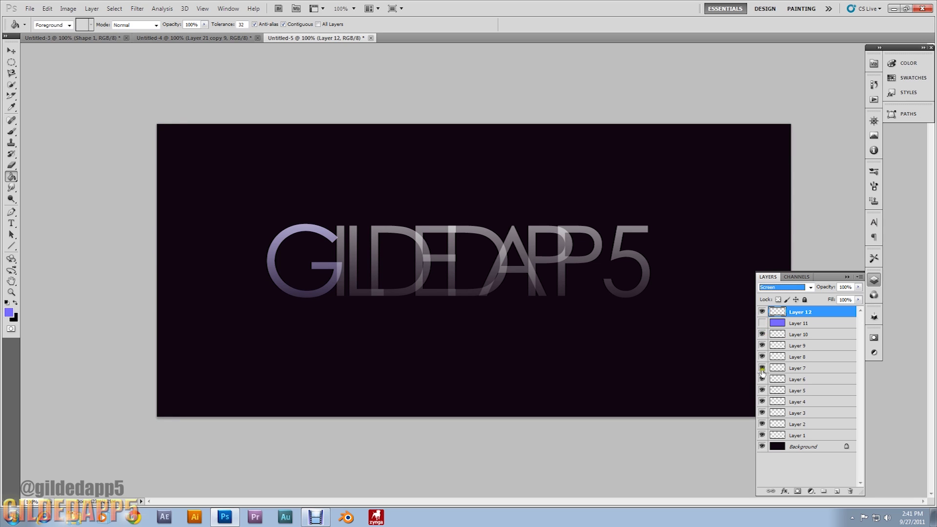
{"action": "left_click", "coordinate": [762, 435]}
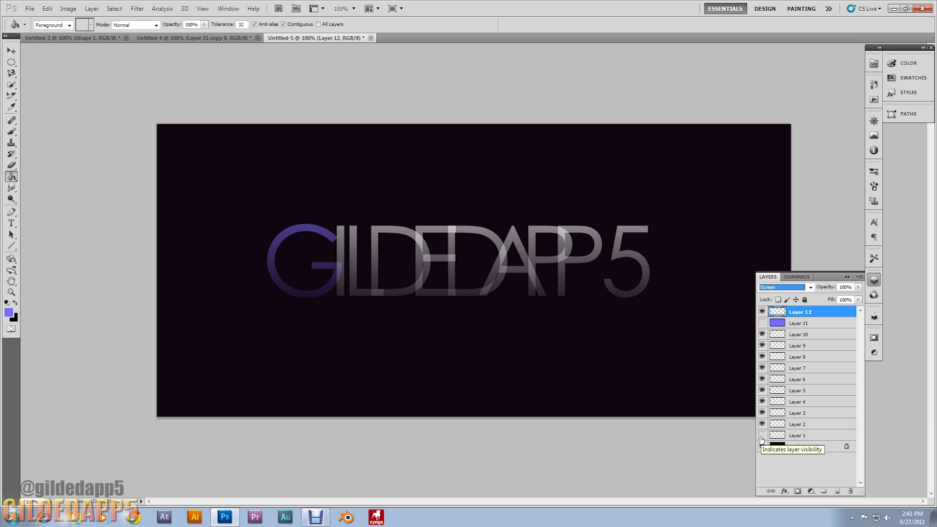
{"action": "left_click", "coordinate": [762, 435]}
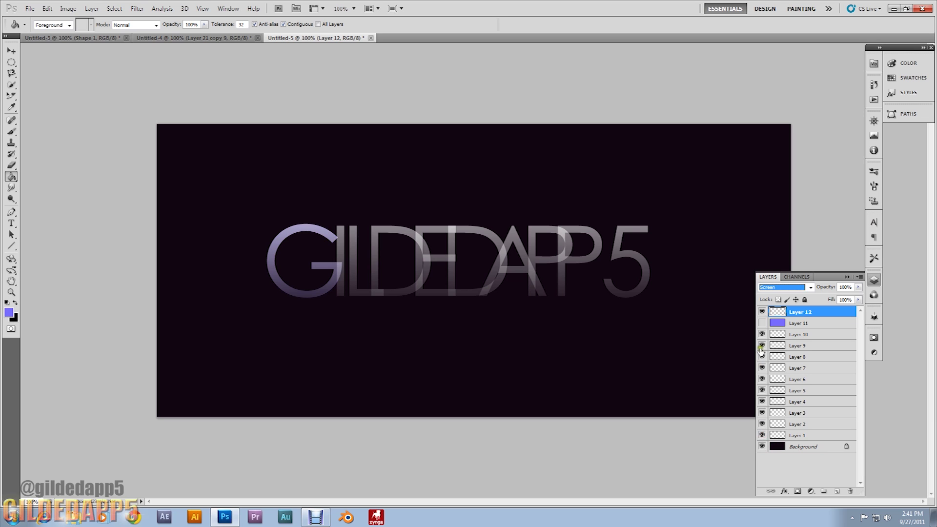
{"action": "left_click", "coordinate": [762, 323]}
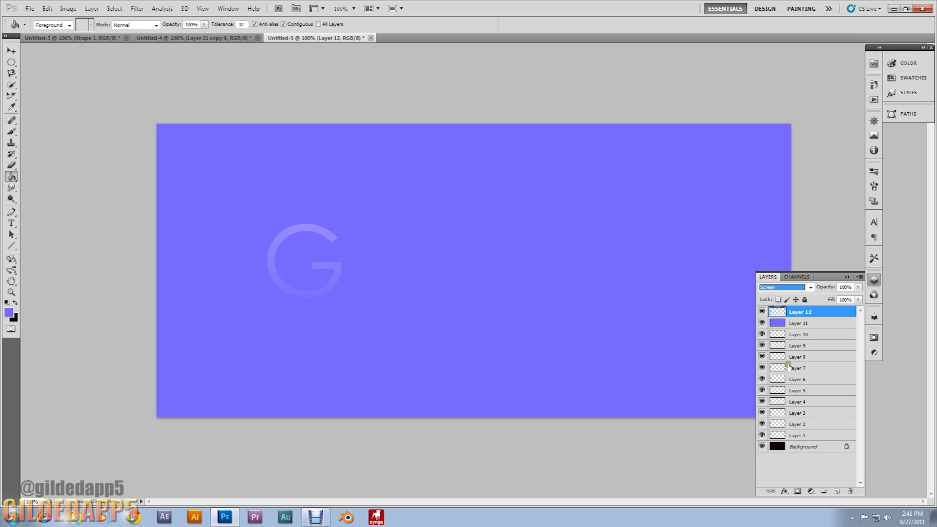
Refill the solid colour layer, Layer 11, with the pinkish violet #d76cff using the Paint Bucket
{"action": "left_click", "coordinate": [784, 326]}
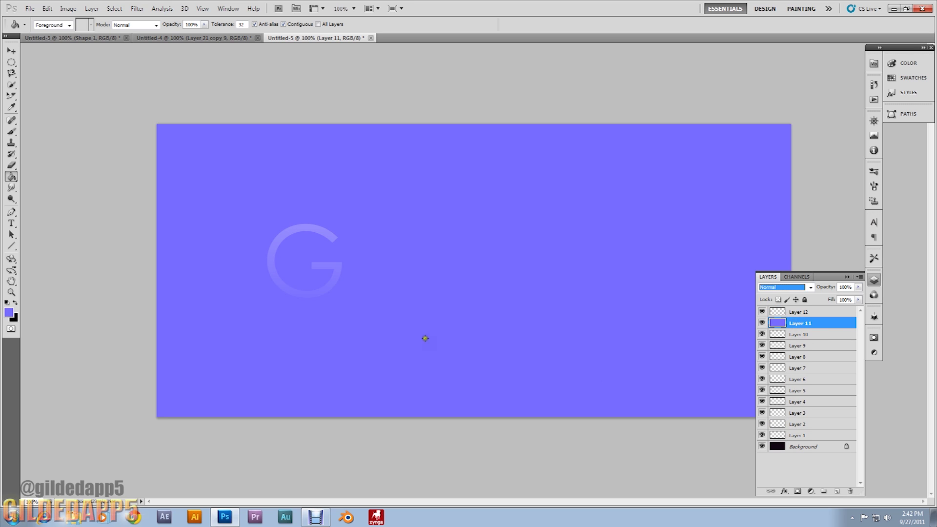
{"action": "left_click", "coordinate": [8, 313]}
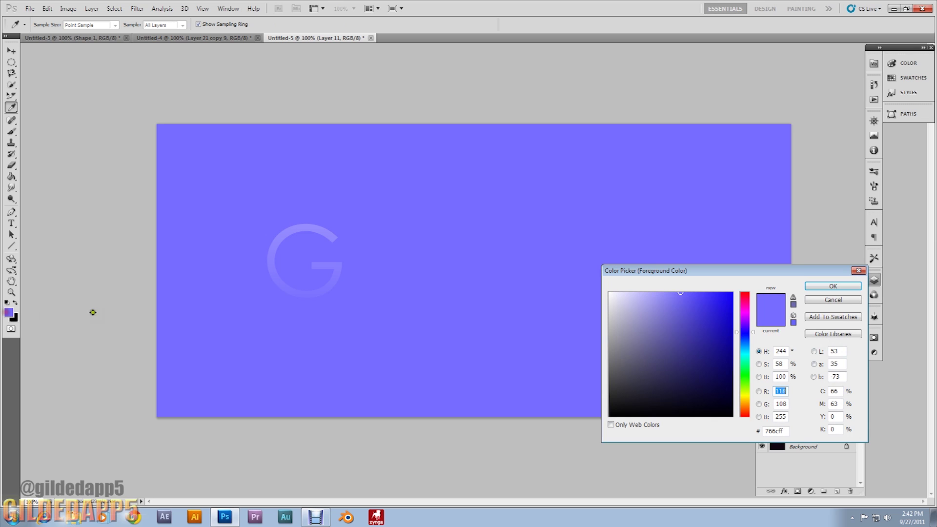
{"action": "left_click", "coordinate": [744, 318]}
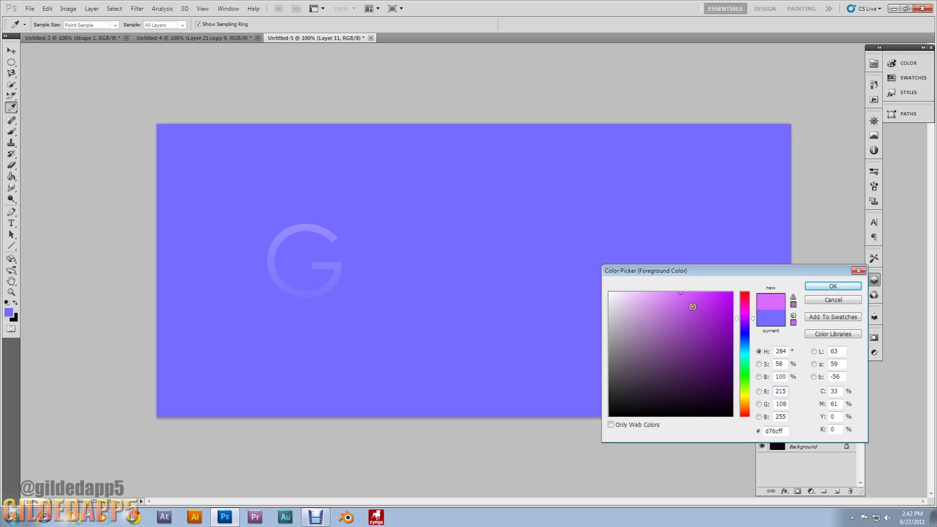
{"action": "left_click", "coordinate": [823, 288]}
{"action": "left_click", "coordinate": [693, 321]}
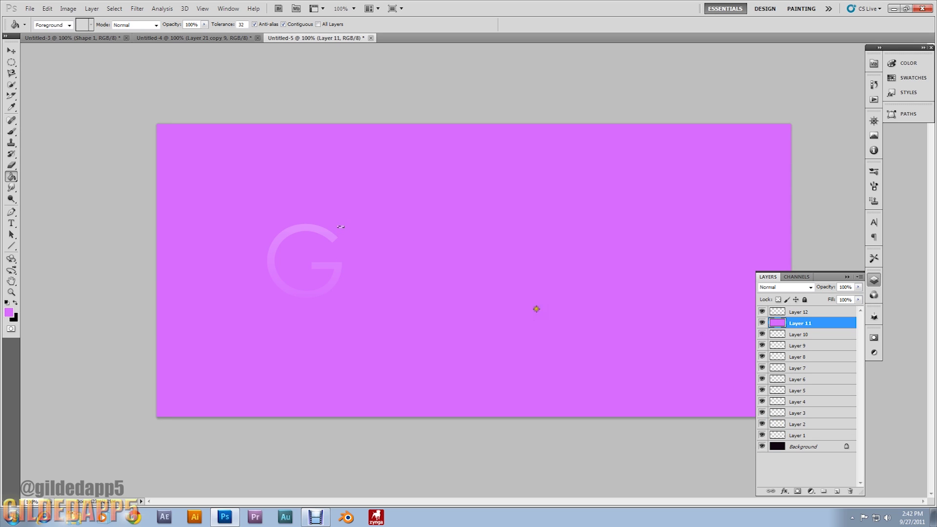
Copy the I-shaped part of the violet fill onto a new layer above Layer 12 and set its blend mode to Screen
{"action": "left_click", "coordinate": [818, 313]}
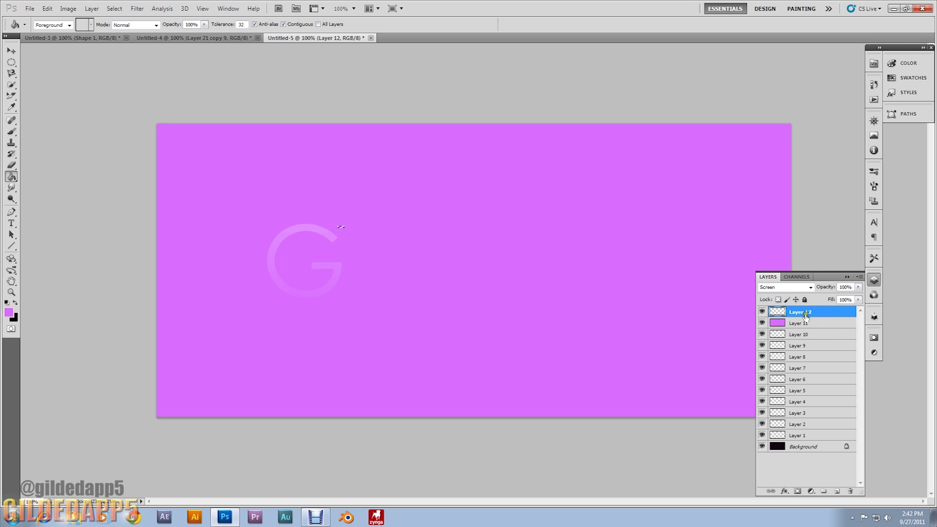
{"action": "left_click", "coordinate": [797, 324]}
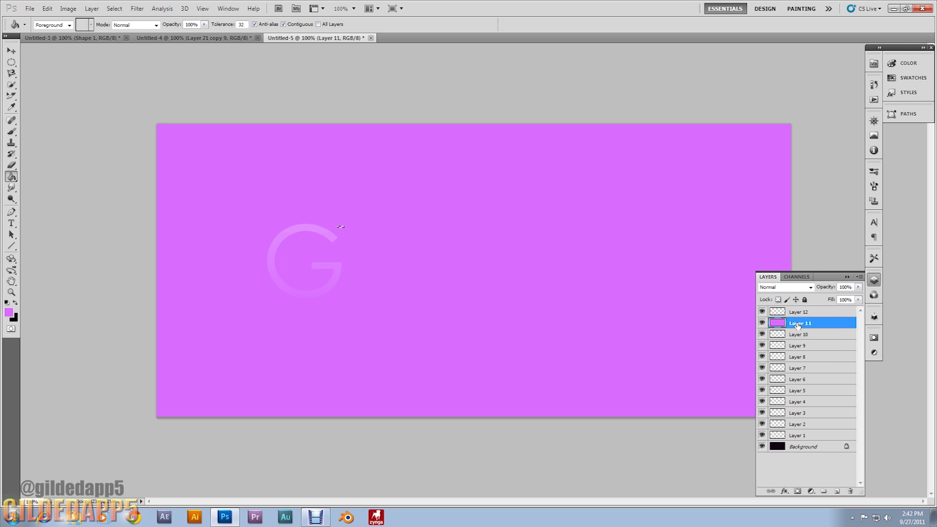
{"action": "left_click", "coordinate": [799, 316]}
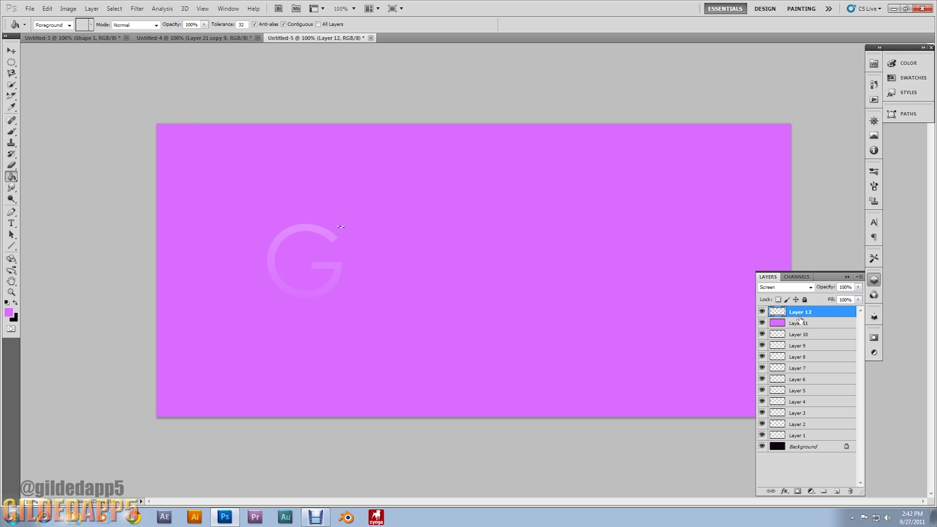
{"action": "key", "text": "ctrl+shift+alt+n"}
{"action": "left_click", "coordinate": [810, 288]}
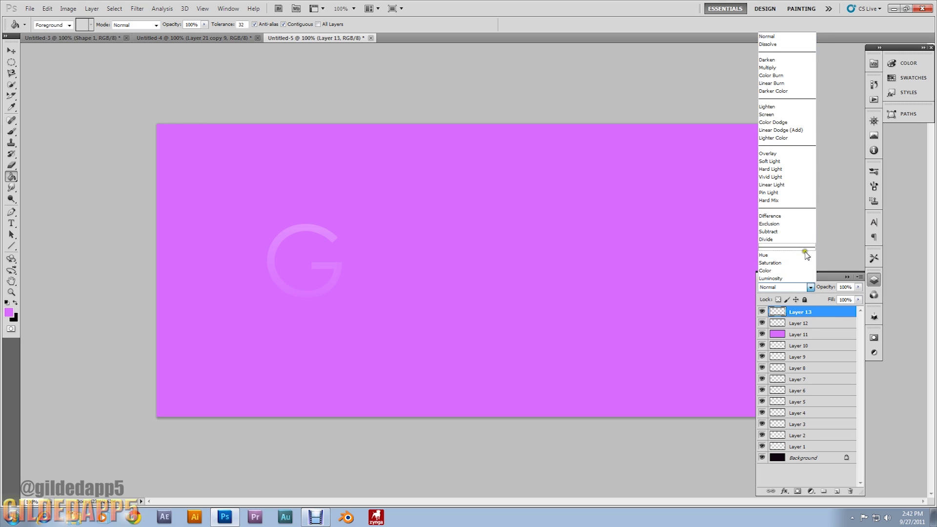
{"action": "left_click", "coordinate": [801, 114]}
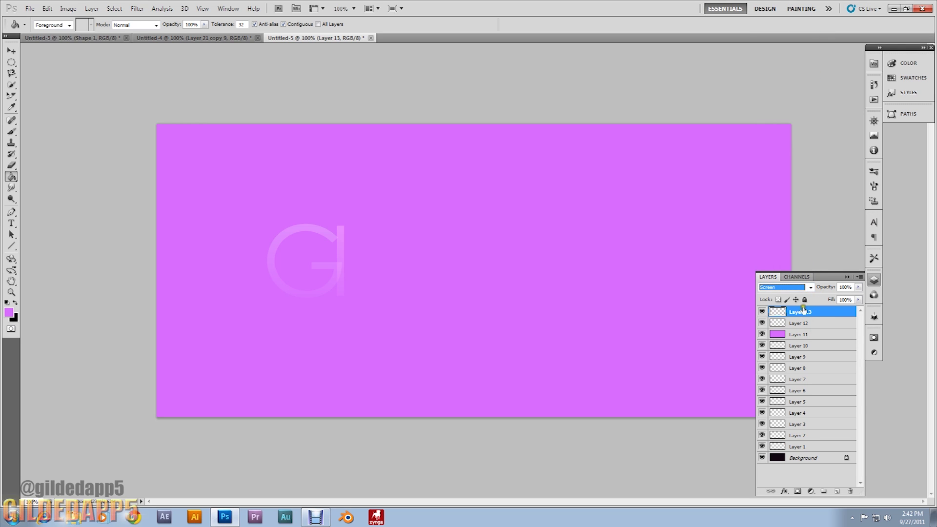
Refill the solid colour layer, Layer 11, with the blue #6c6fff using the Paint Bucket
{"action": "left_click", "coordinate": [792, 335]}
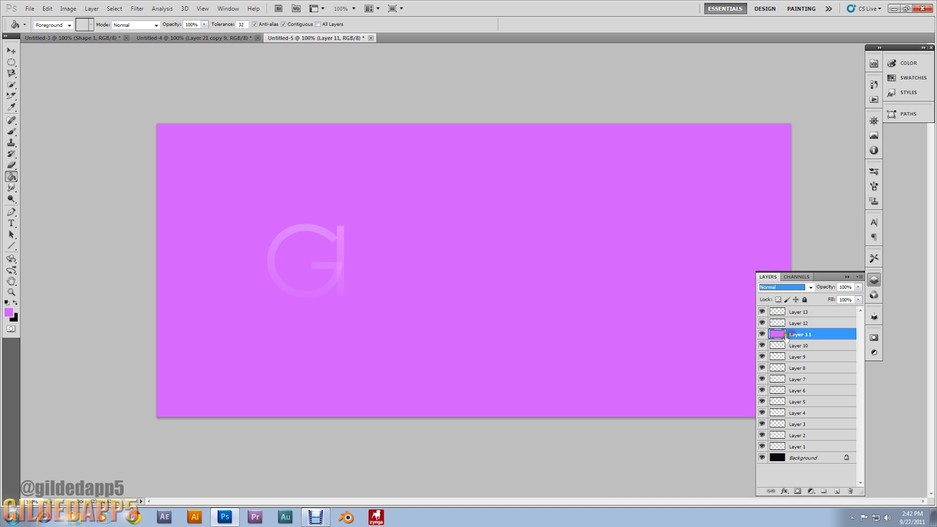
{"action": "left_click", "coordinate": [8, 313]}
{"action": "left_click", "coordinate": [745, 334]}
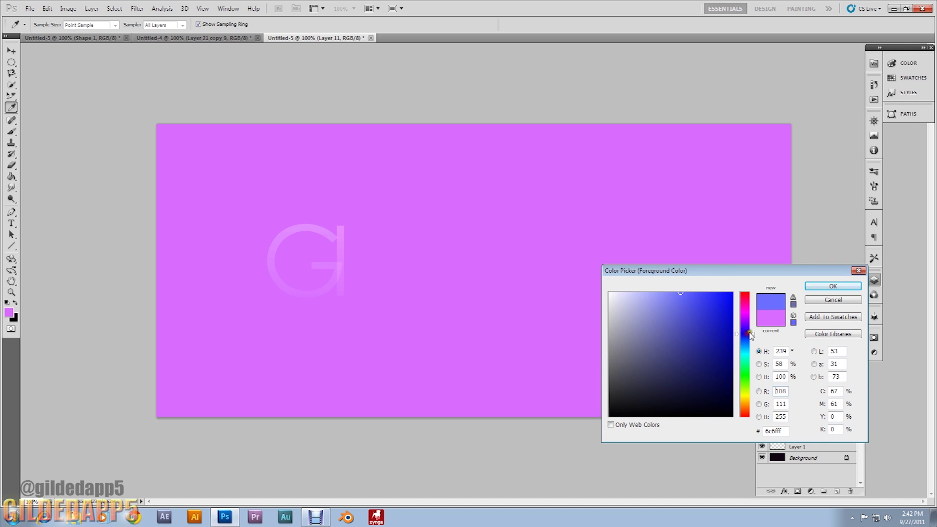
{"action": "left_click", "coordinate": [821, 289]}
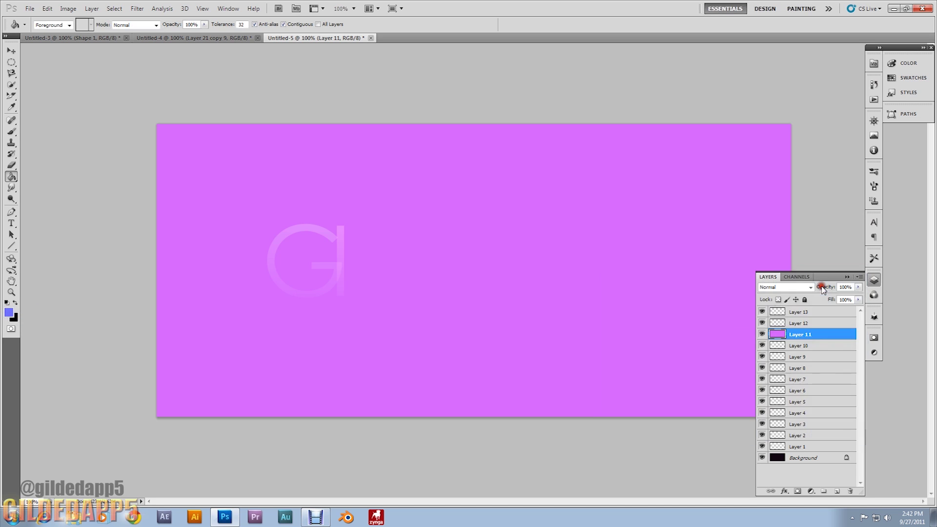
{"action": "left_click", "coordinate": [655, 336]}
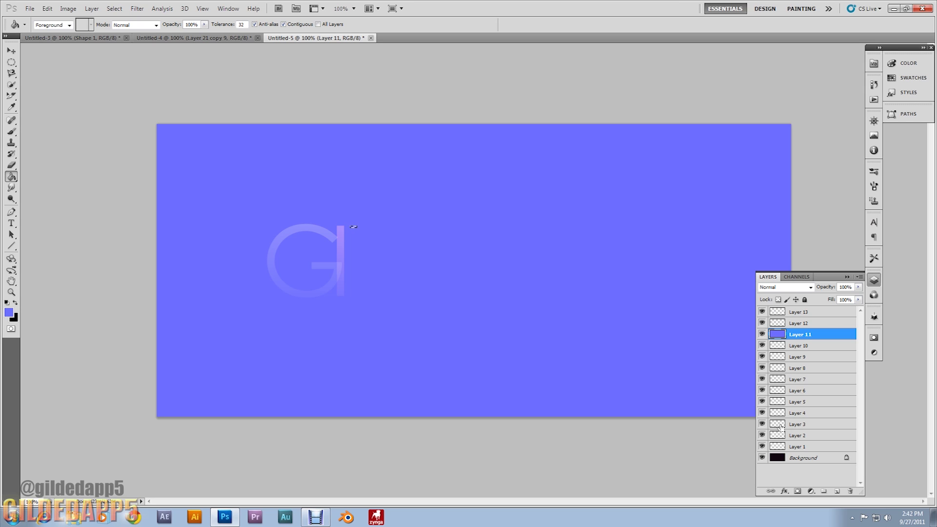
Copy the L-shaped part of the blue fill onto a new layer above Layer 13 and set its blend mode to Screen
{"action": "left_click", "coordinate": [819, 314]}
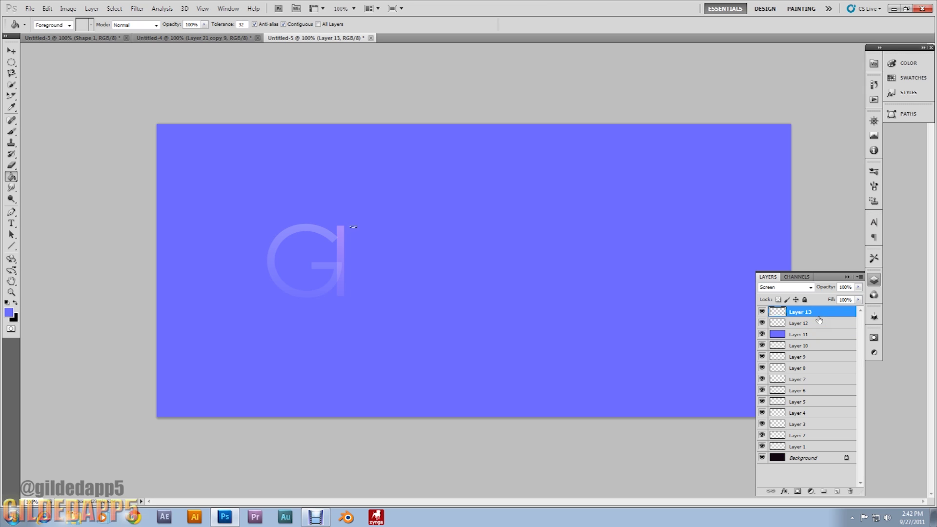
{"action": "key", "text": "ctrl+shift+alt+n"}
{"action": "left_click", "coordinate": [810, 287]}
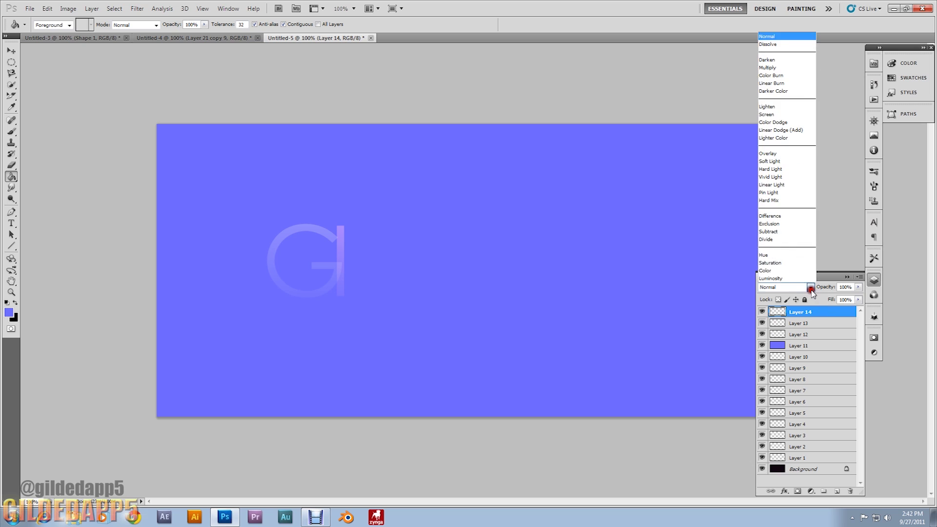
{"action": "left_click", "coordinate": [795, 114]}
Refill the solid colour layer, Layer 11, with the light cyan #6cf6ff using the Paint Bucket
{"action": "left_click", "coordinate": [796, 348]}
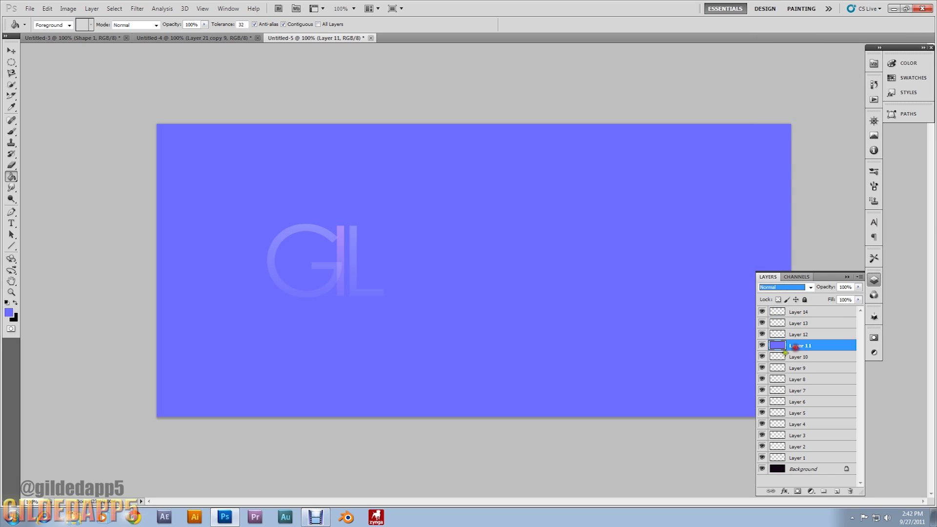
{"action": "left_click", "coordinate": [9, 312]}
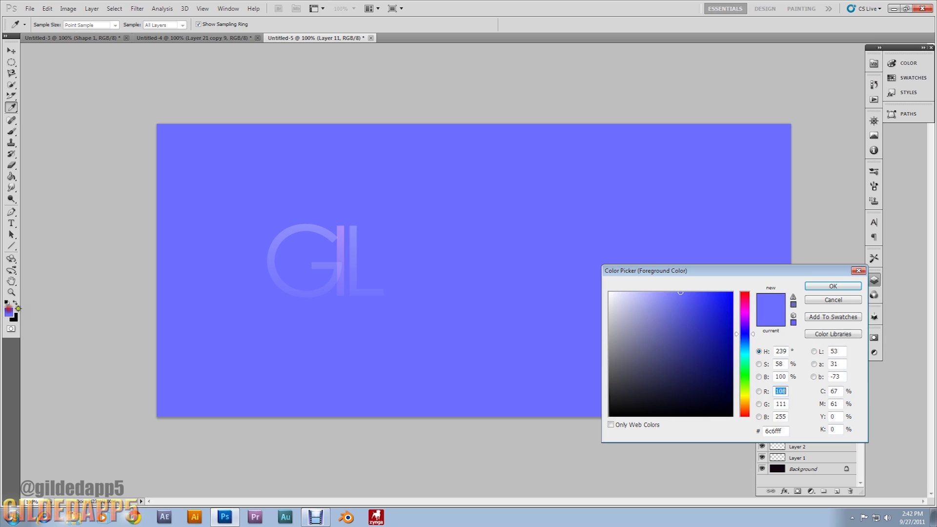
{"action": "left_click", "coordinate": [744, 353]}
{"action": "left_click", "coordinate": [845, 287]}
{"action": "left_click", "coordinate": [591, 315]}
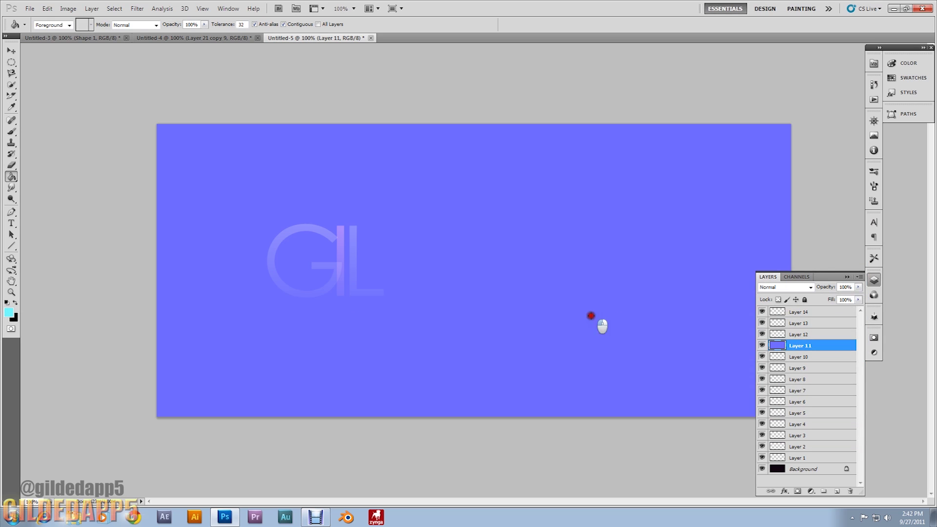
Copy the shape of the first D from the cyan fill onto a new top layer and set its blend mode to Screen
{"action": "left_click", "coordinate": [781, 427], "text": "ctrl"}
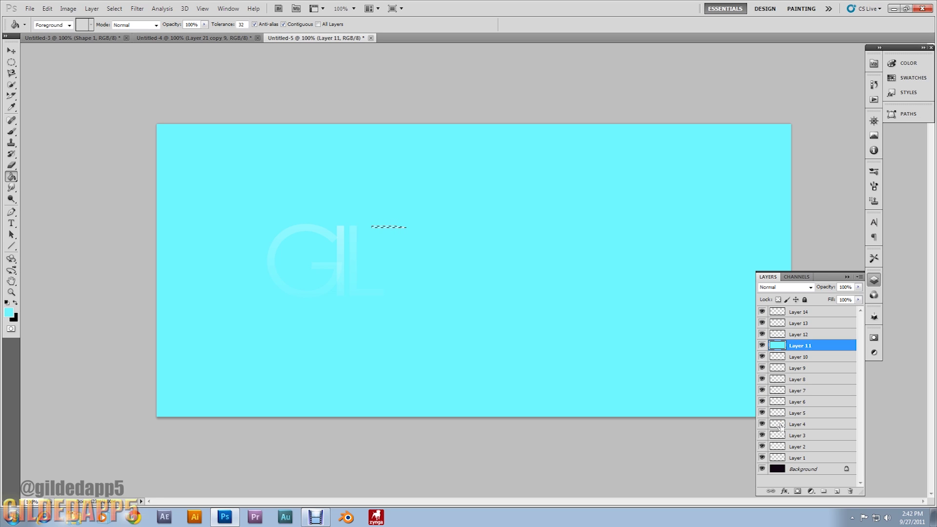
{"action": "left_click", "coordinate": [812, 313]}
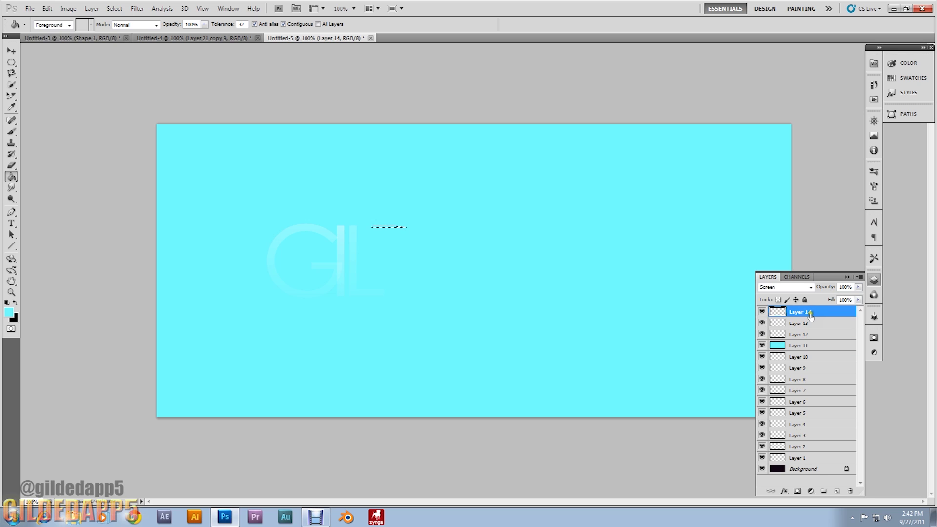
{"action": "key", "text": "ctrl+d"}
{"action": "key", "text": "ctrl+shift+alt+n"}
{"action": "left_click", "coordinate": [810, 287]}
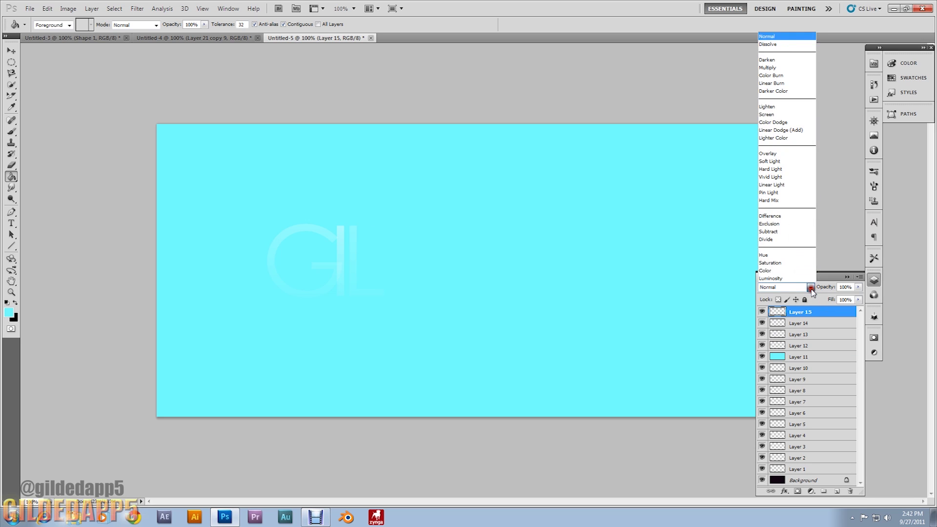
{"action": "left_click", "coordinate": [797, 115]}
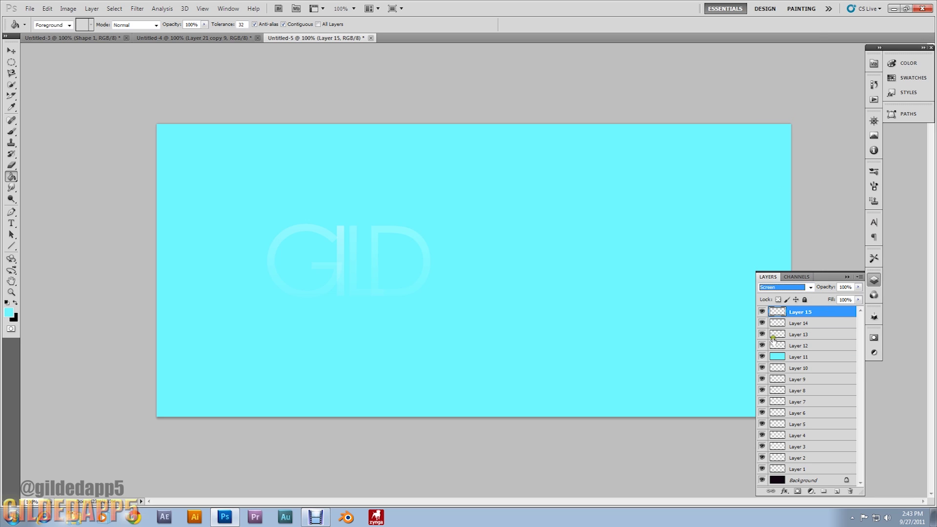
Refill the solid colour layer, Layer 11, with the light green #6cff8b using the Paint Bucket
{"action": "left_click", "coordinate": [779, 357]}
{"action": "left_click", "coordinate": [8, 312]}
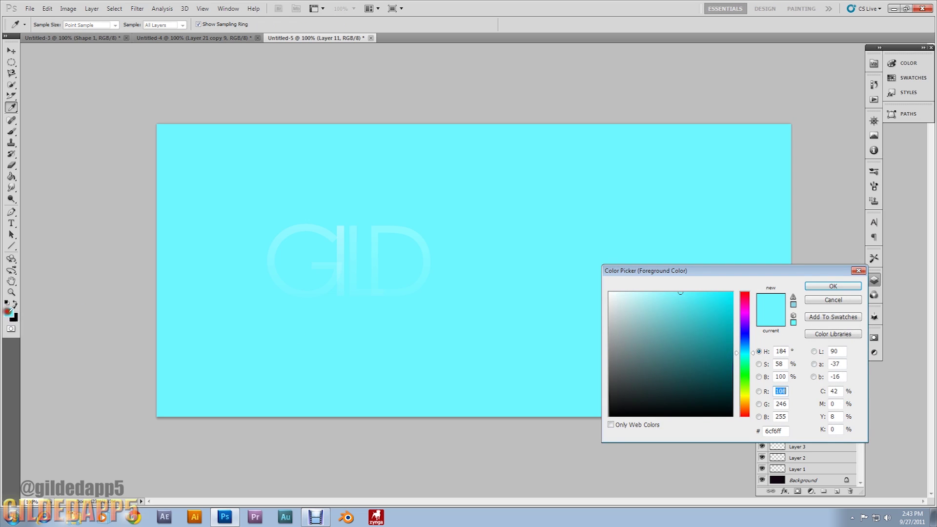
{"action": "left_click_drag", "start_coordinate": [751, 354], "coordinate": [751, 371]}
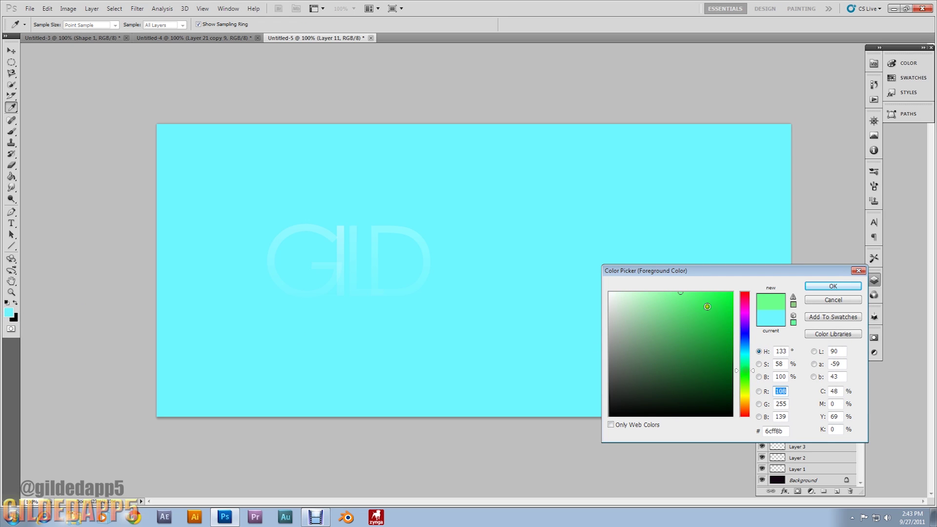
{"action": "left_click", "coordinate": [832, 287]}
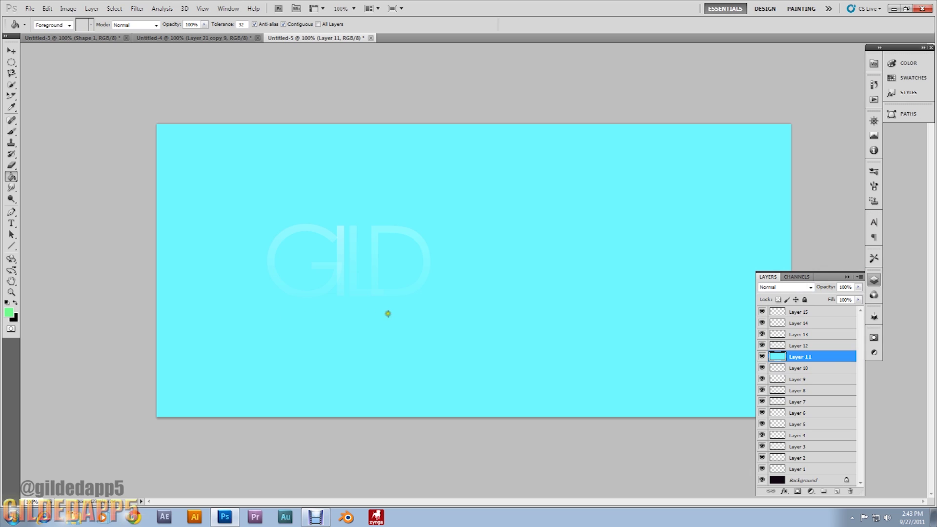
{"action": "left_click", "coordinate": [422, 327]}
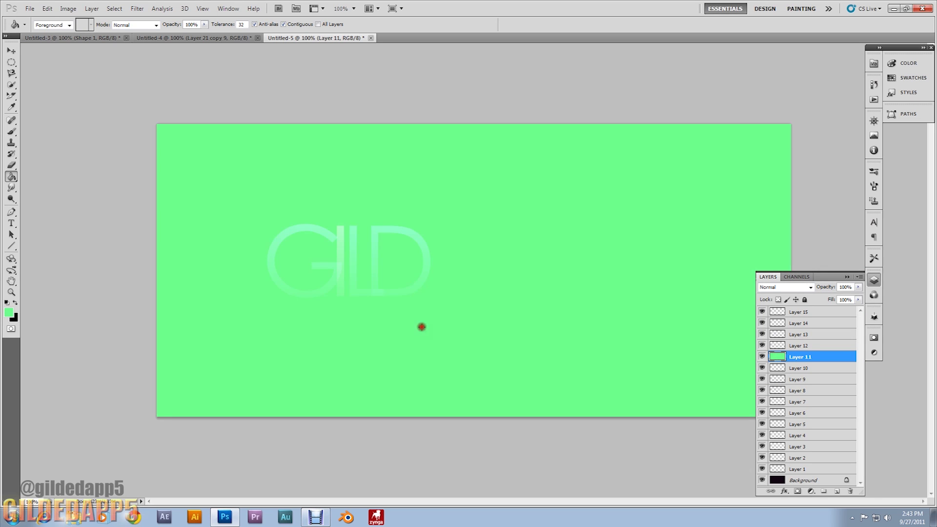
Copy the E-shaped part of the green fill onto a new layer above Layer 15 and set its blend mode to Screen
{"action": "left_click", "coordinate": [779, 426], "text": "ctrl"}
{"action": "left_click", "coordinate": [803, 312]}
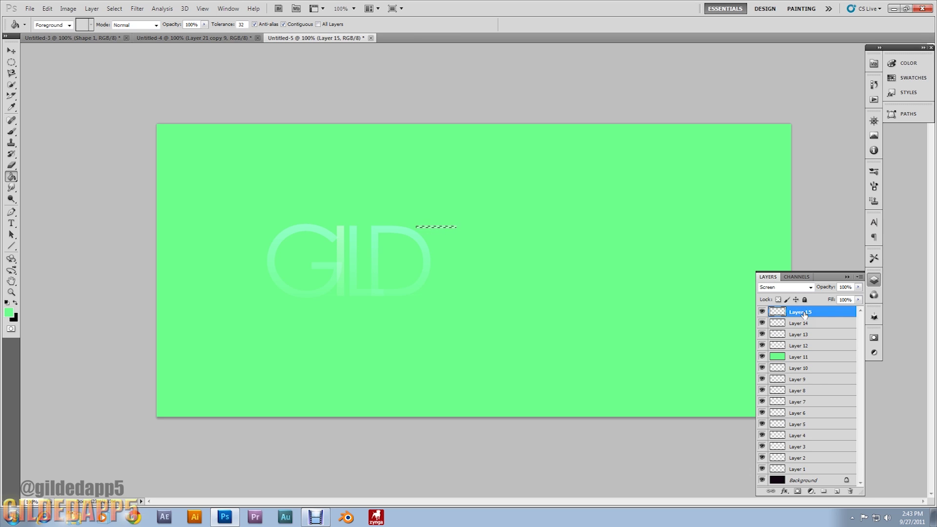
{"action": "key", "text": "ctrl+shift+alt+n"}
{"action": "left_click", "coordinate": [810, 287]}
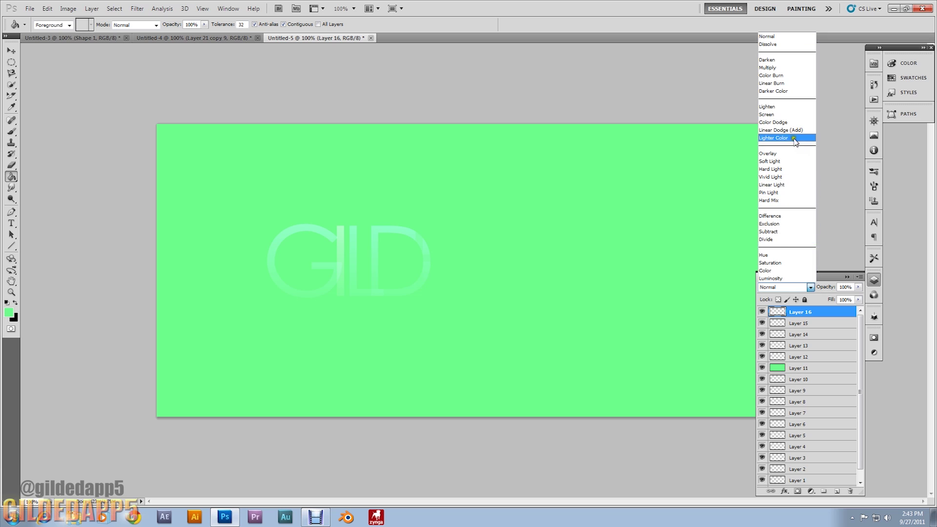
{"action": "left_click", "coordinate": [792, 115]}
Refill the solid colour layer, Layer 11, with a light yellow-green using the Paint Bucket
{"action": "left_click", "coordinate": [778, 371]}
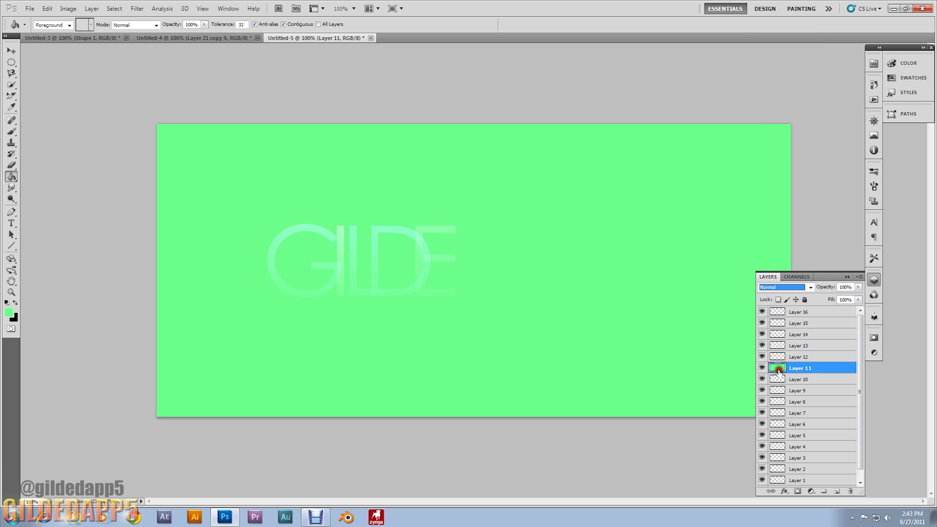
{"action": "left_click", "coordinate": [8, 312]}
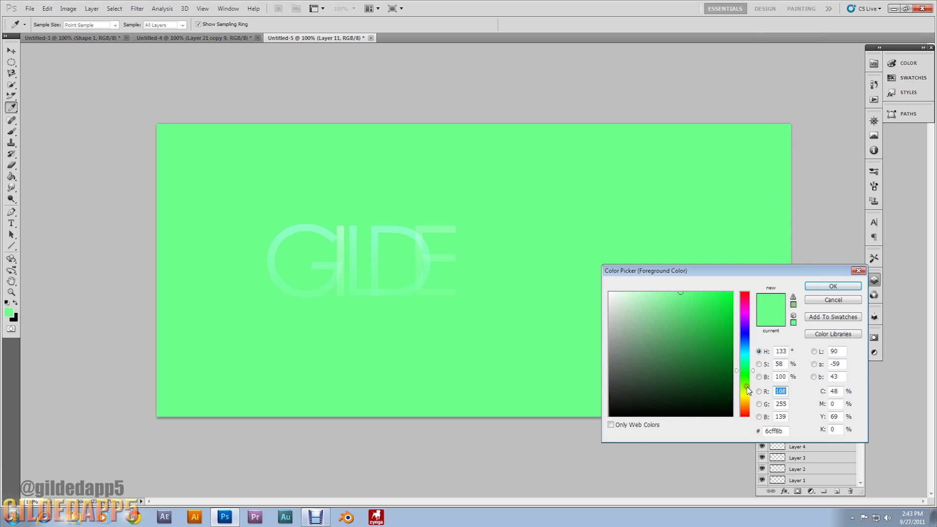
{"action": "left_click", "coordinate": [747, 393]}
{"action": "left_click", "coordinate": [833, 286]}
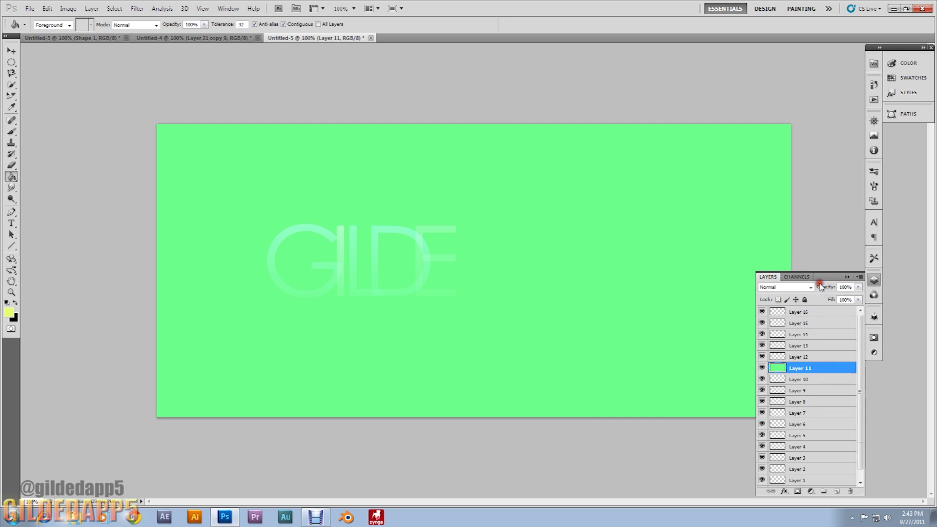
{"action": "left_click", "coordinate": [681, 349]}
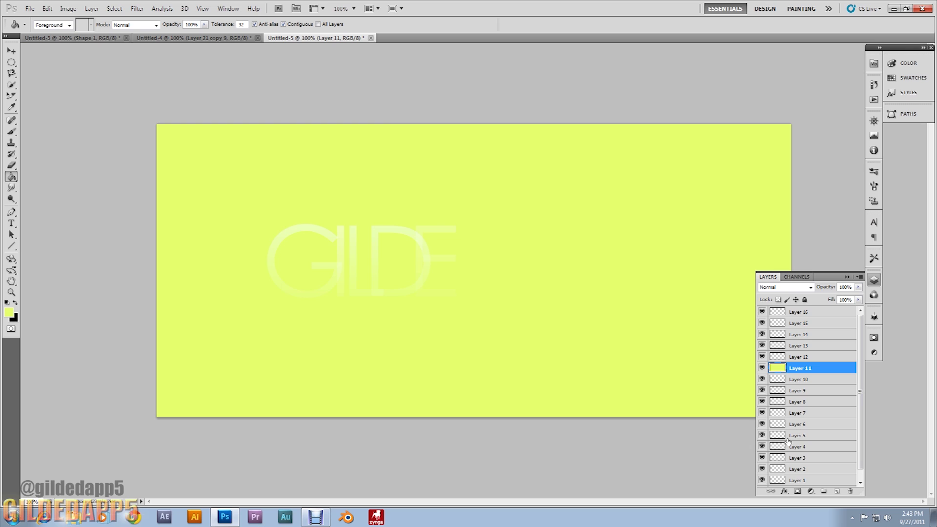
Copy the shape of the second D from the yellow-green fill onto a new top layer and set its blend mode to Screen
{"action": "left_click", "coordinate": [779, 425], "text": "ctrl"}
{"action": "left_click", "coordinate": [814, 314]}
{"action": "key", "text": "ctrl+d"}
{"action": "key", "text": "ctrl+shift+alt+n"}
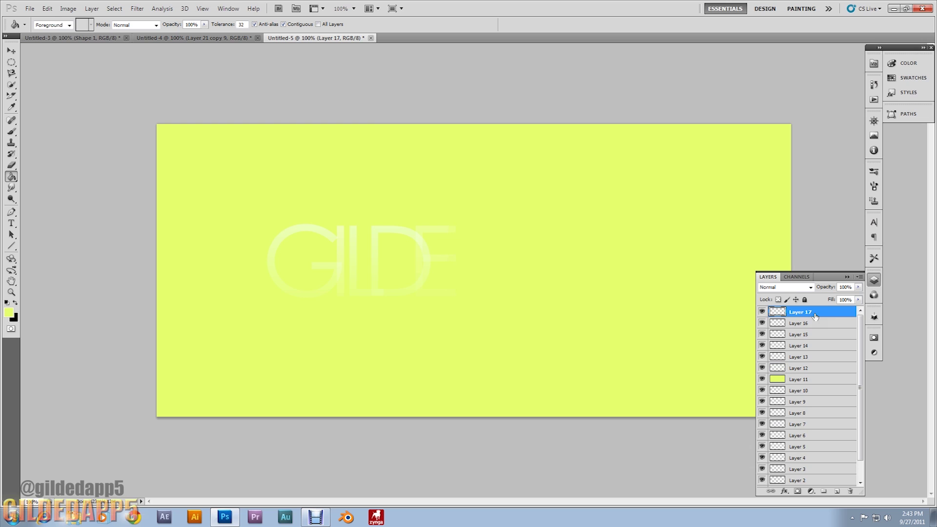
{"action": "left_click", "coordinate": [810, 288]}
{"action": "left_click", "coordinate": [778, 115]}
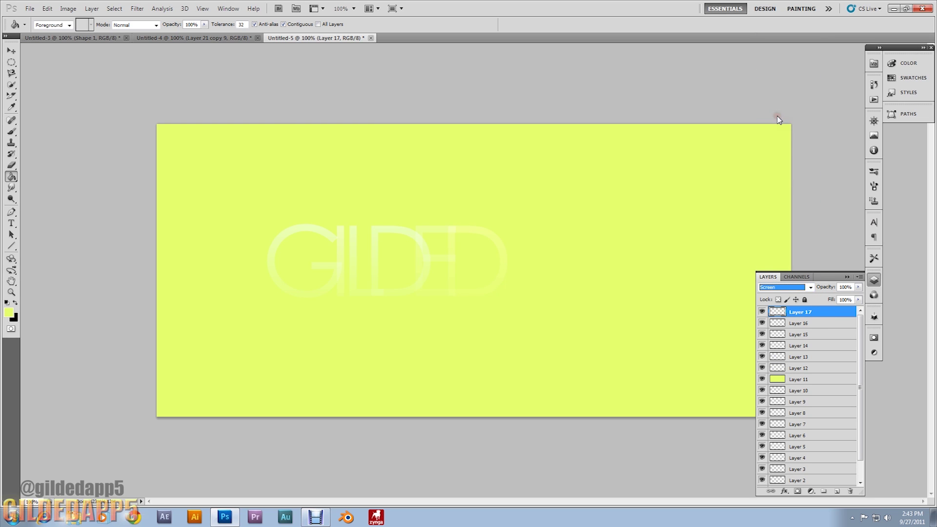
Refill the solid colour layer, Layer 11, with the coral red #ff7d6c using the Paint Bucket
{"action": "left_click", "coordinate": [805, 380]}
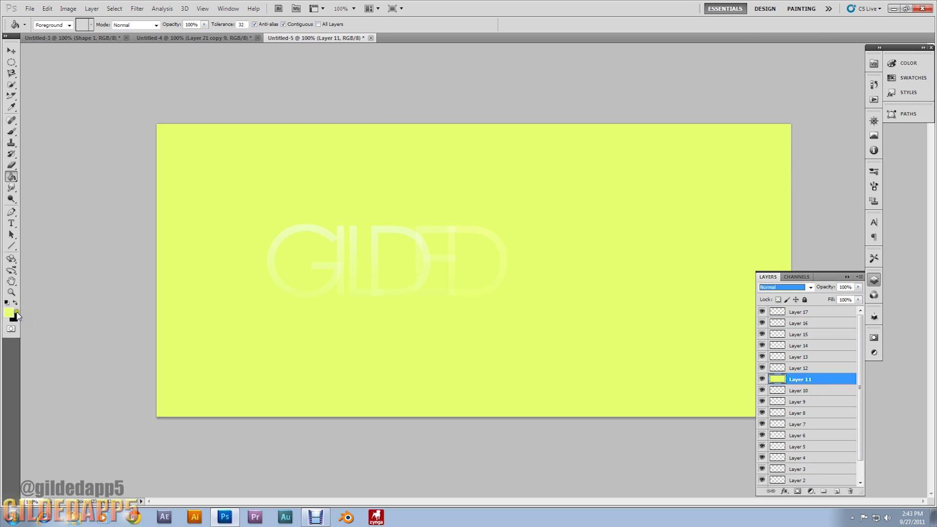
{"action": "left_click", "coordinate": [9, 312]}
{"action": "left_click", "coordinate": [747, 404]}
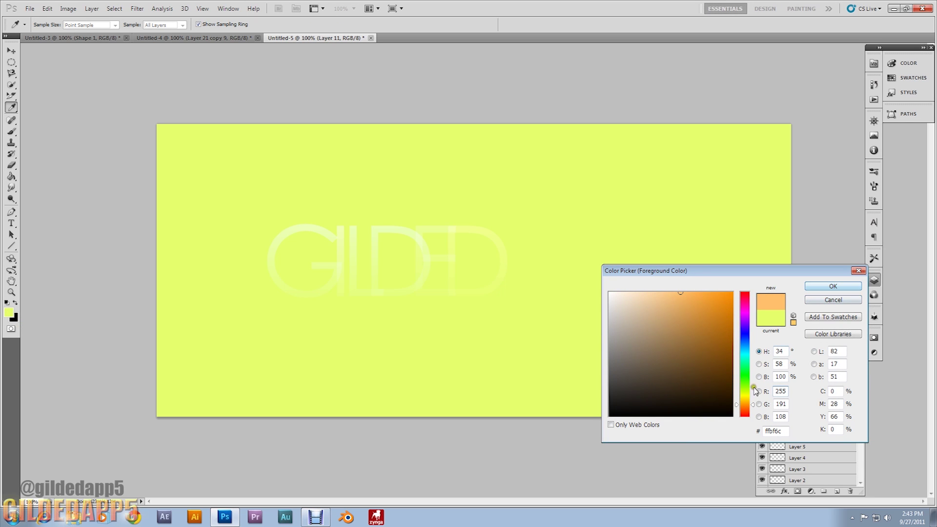
{"action": "left_click", "coordinate": [746, 414]}
{"action": "left_click", "coordinate": [829, 286]}
{"action": "key", "text": "g"}
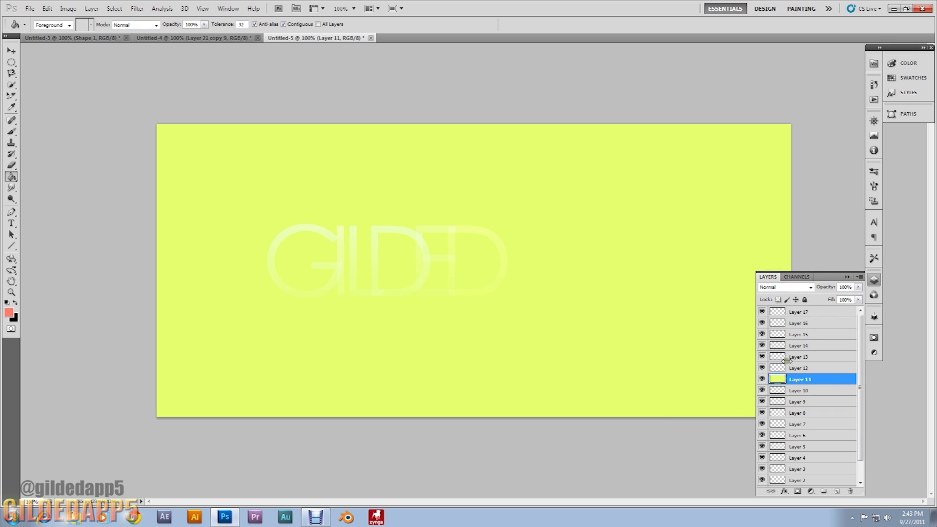
{"action": "left_click", "coordinate": [560, 349]}
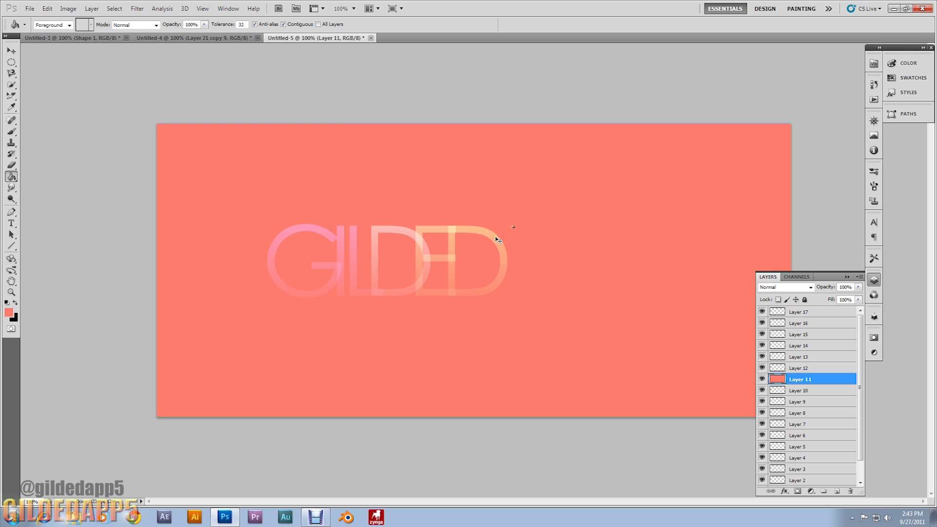
Copy the A-shaped part of the coral fill onto a new layer above Layer 17 and set its blend mode to Screen
{"action": "left_click", "coordinate": [792, 315]}
{"action": "key", "text": "ctrl+shift+alt+n"}
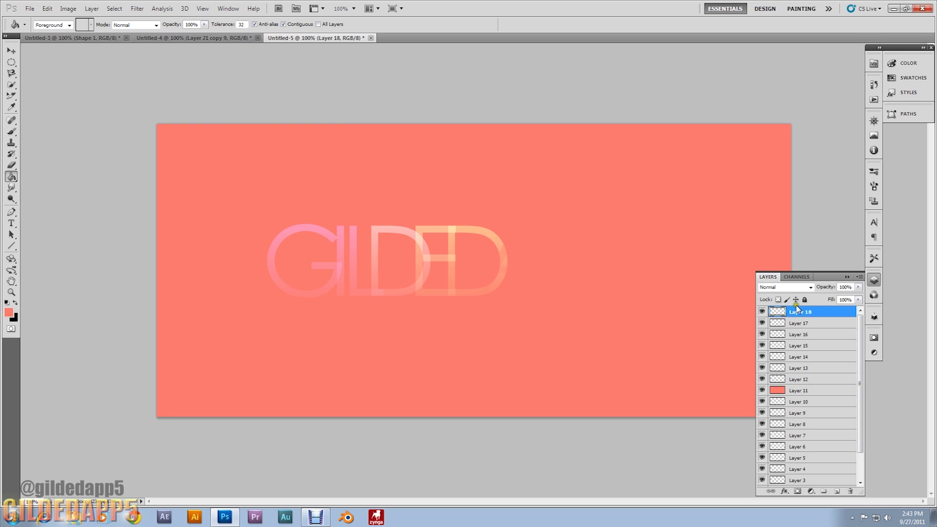
{"action": "left_click", "coordinate": [810, 287]}
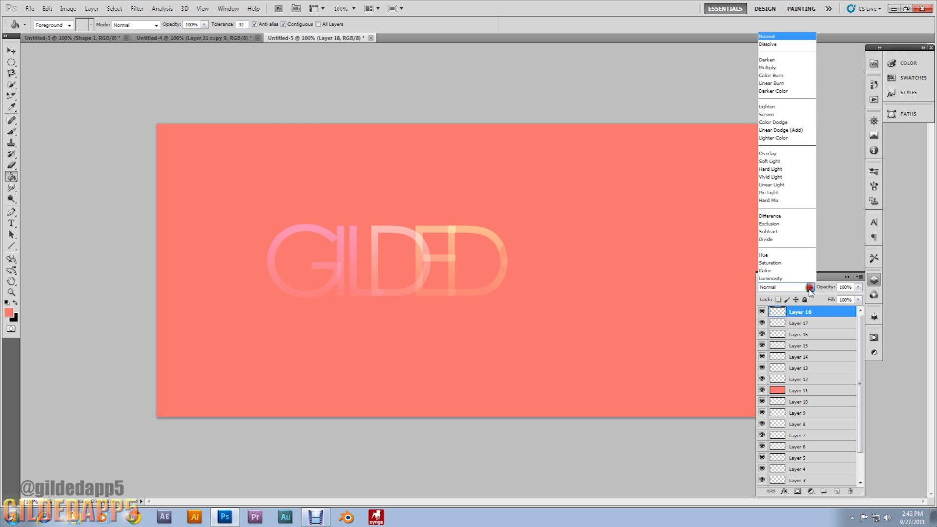
{"action": "left_click", "coordinate": [799, 116]}
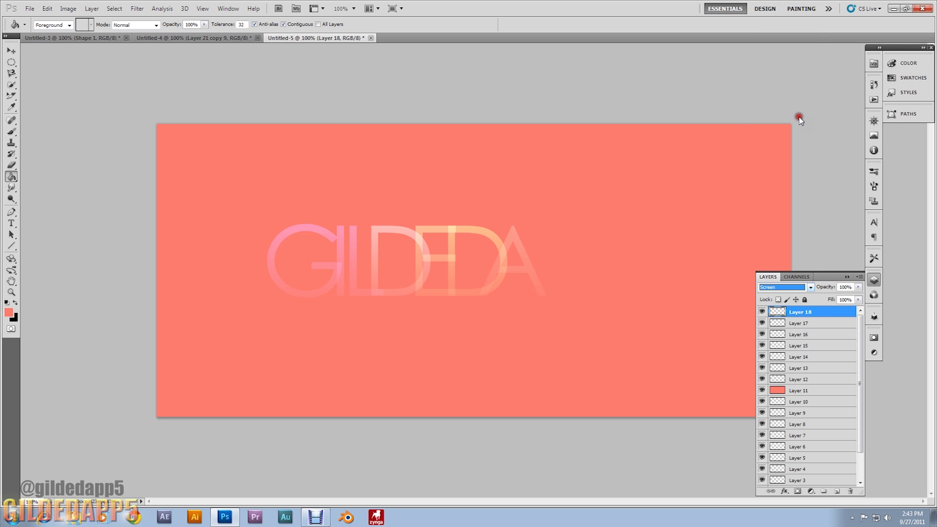
Refill the solid colour layer, Layer 11, with the light blue #6c92ff using the Paint Bucket
{"action": "left_click", "coordinate": [795, 390]}
{"action": "left_click", "coordinate": [9, 312]}
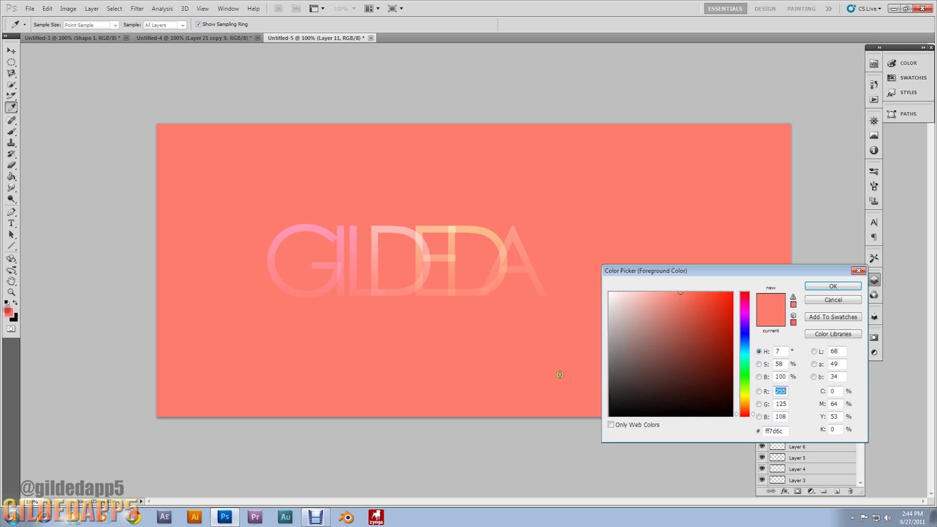
{"action": "left_click", "coordinate": [746, 398]}
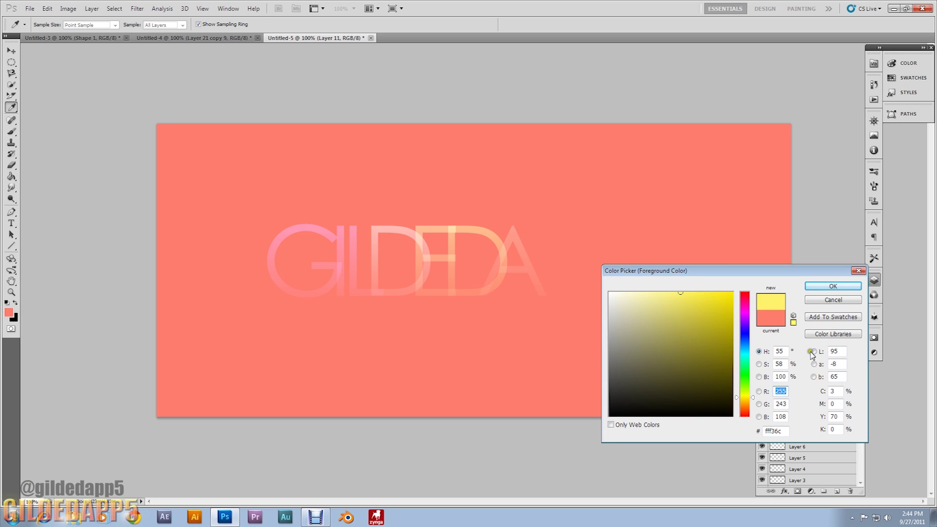
{"action": "left_click", "coordinate": [746, 401]}
{"action": "left_click", "coordinate": [745, 404]}
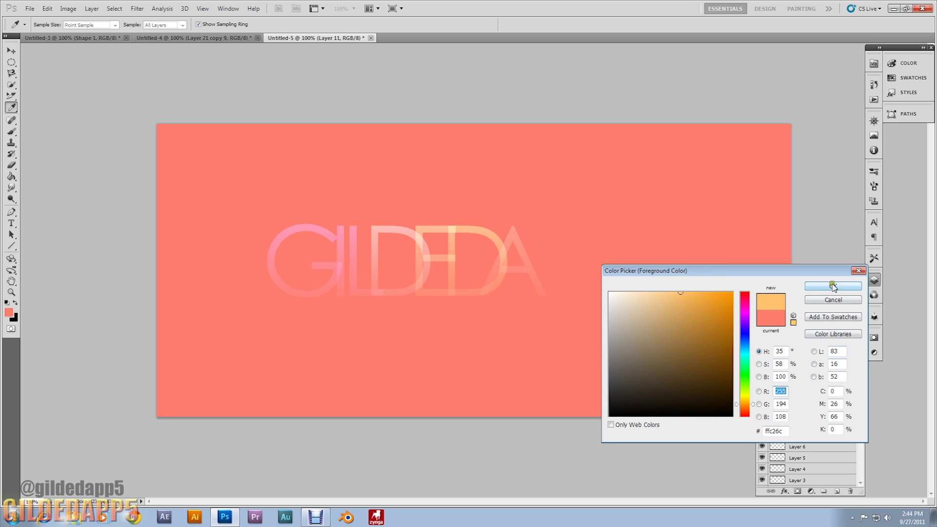
{"action": "left_click", "coordinate": [746, 339]}
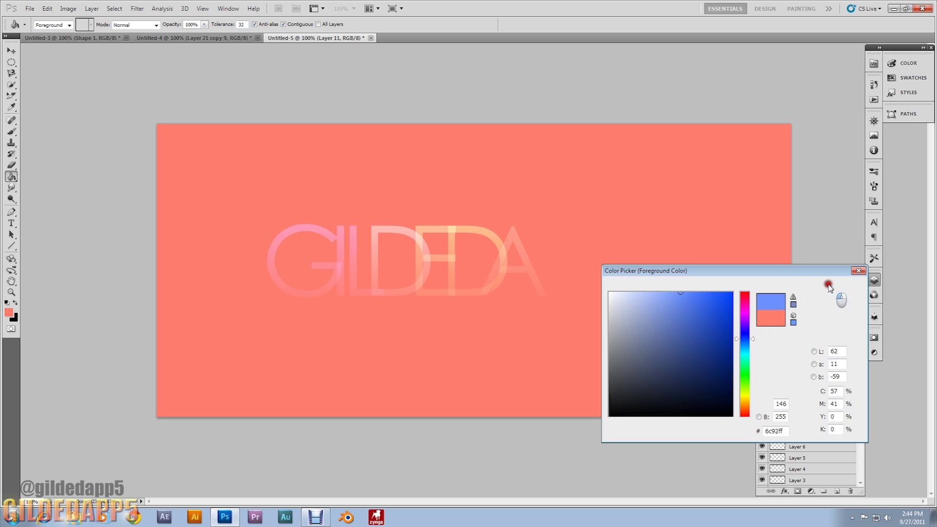
{"action": "left_click", "coordinate": [833, 286]}
{"action": "key", "text": "g"}
{"action": "left_click", "coordinate": [683, 349]}
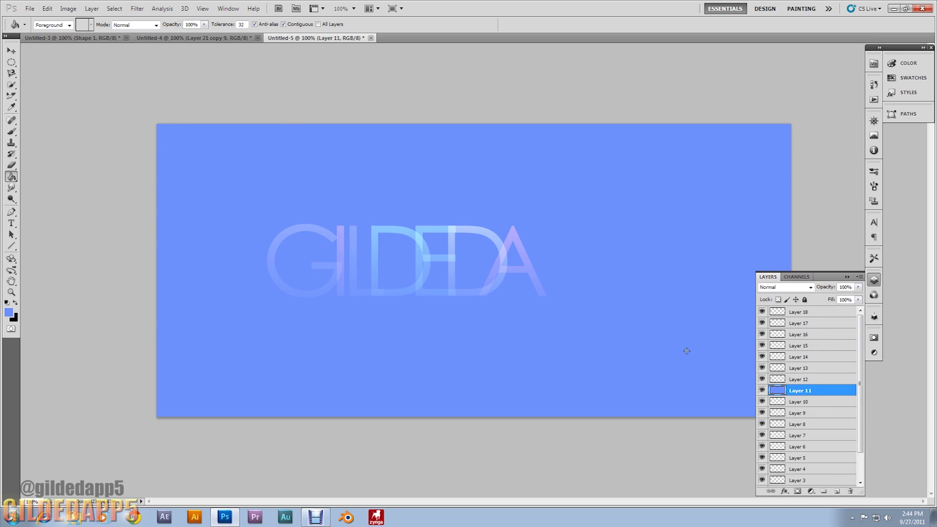
Copy the shape of the first P from the blue fill onto a new layer above Layer 18 and set its blend mode to Screen
{"action": "left_click", "coordinate": [777, 426], "text": "ctrl"}
{"action": "left_click", "coordinate": [803, 313]}
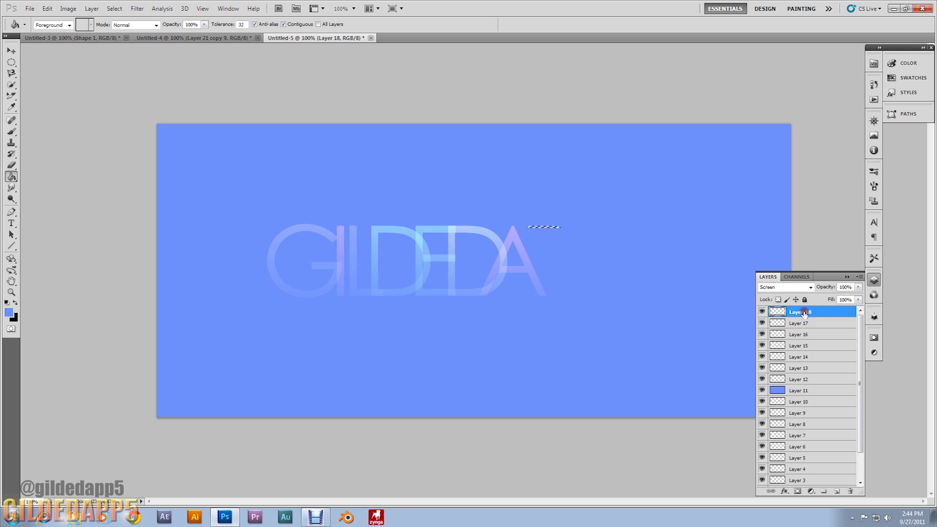
{"action": "key", "text": "ctrl+d"}
{"action": "key", "text": "ctrl+shift+alt+n"}
{"action": "left_click", "coordinate": [786, 287]}
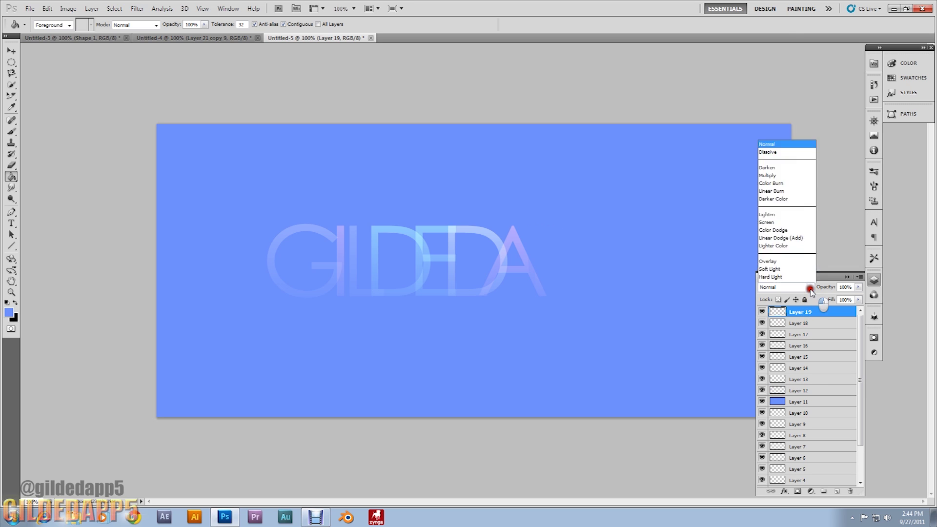
{"action": "left_click", "coordinate": [796, 117]}
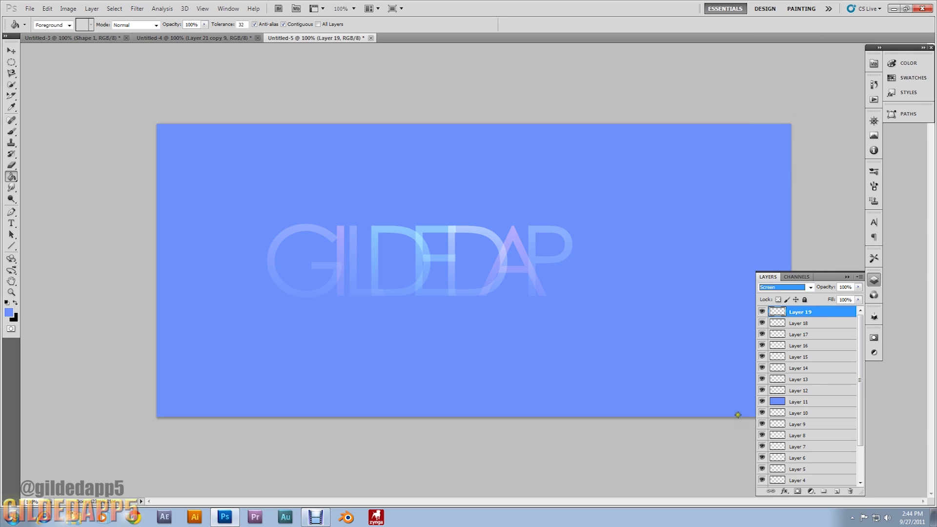
Refill the solid colour layer, Layer 11, with the pinkish violet #de6cff using the Paint Bucket
{"action": "left_click", "coordinate": [802, 402]}
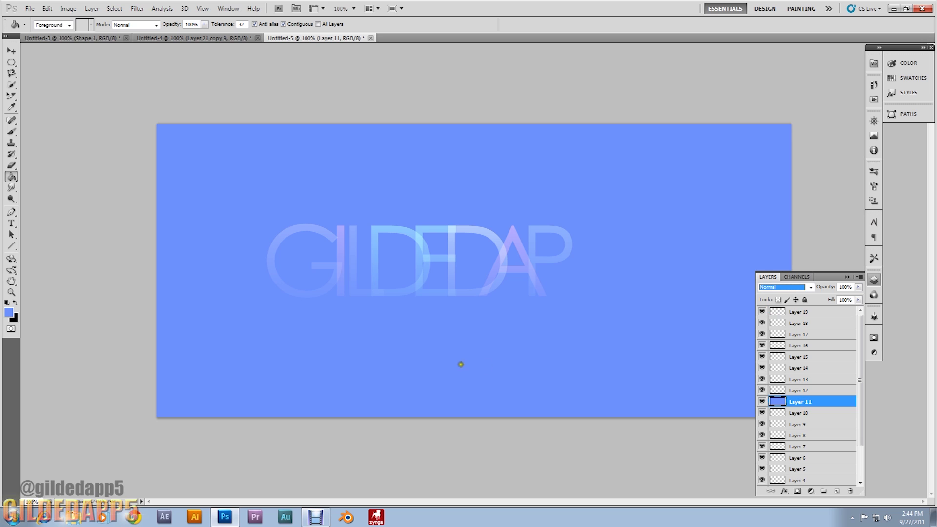
{"action": "left_click", "coordinate": [8, 312]}
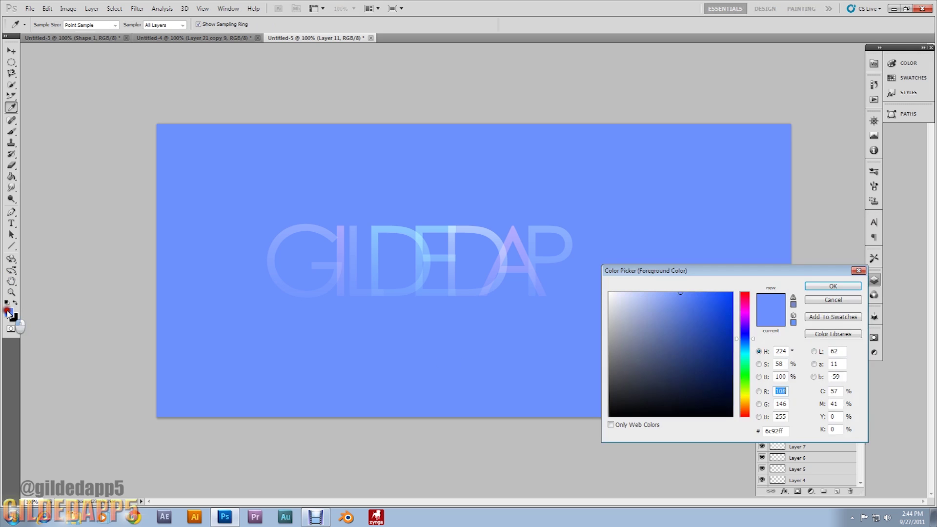
{"action": "left_click", "coordinate": [745, 319]}
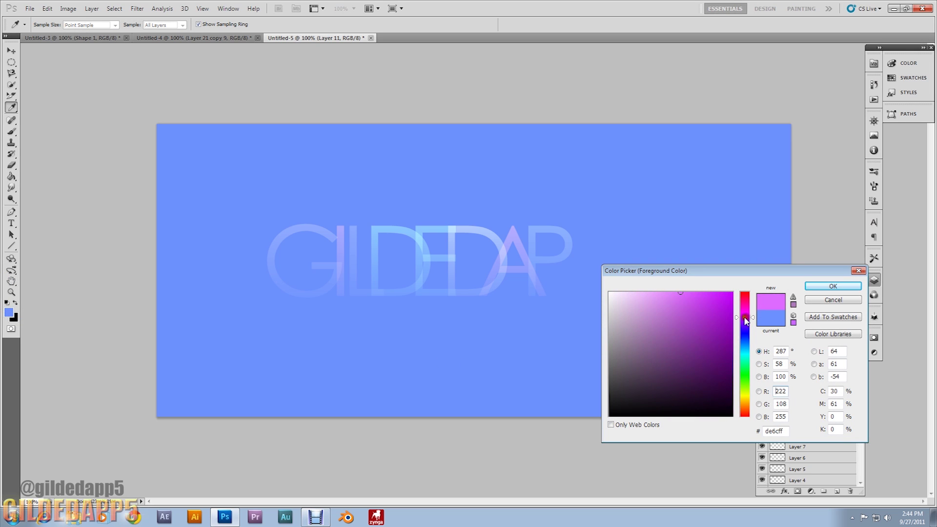
{"action": "left_click", "coordinate": [823, 288]}
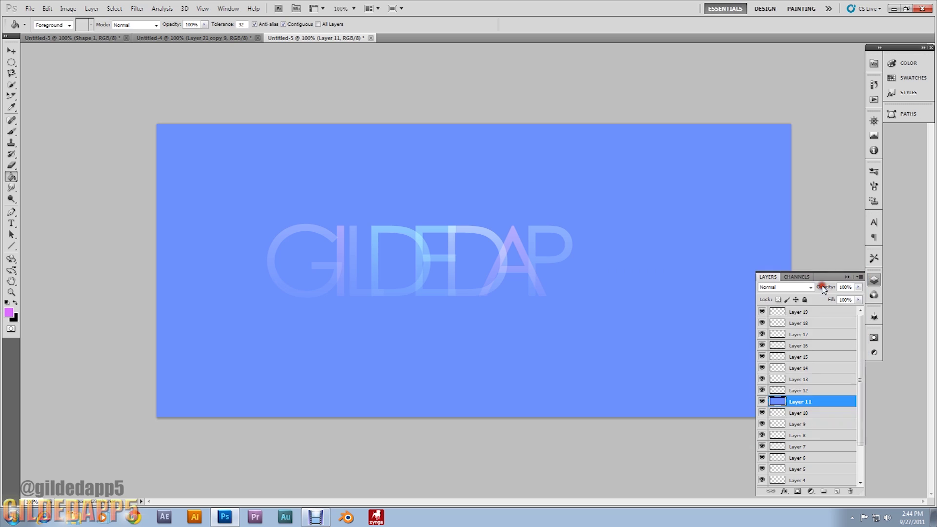
{"action": "left_click", "coordinate": [681, 386]}
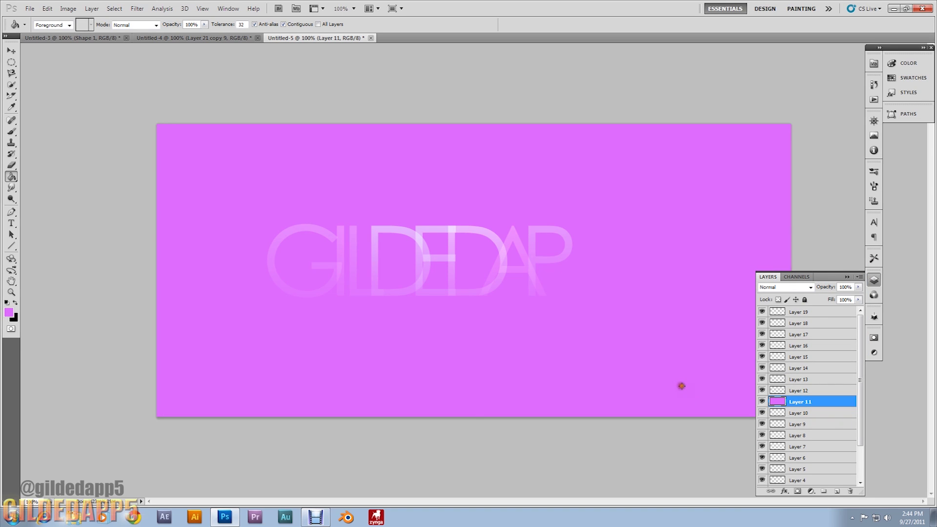
Copy the shape of the second P from the violet fill onto a new layer above Layer 19 and set its blend mode to Screen
{"action": "left_click", "coordinate": [778, 426], "text": "ctrl"}
{"action": "left_click", "coordinate": [805, 314]}
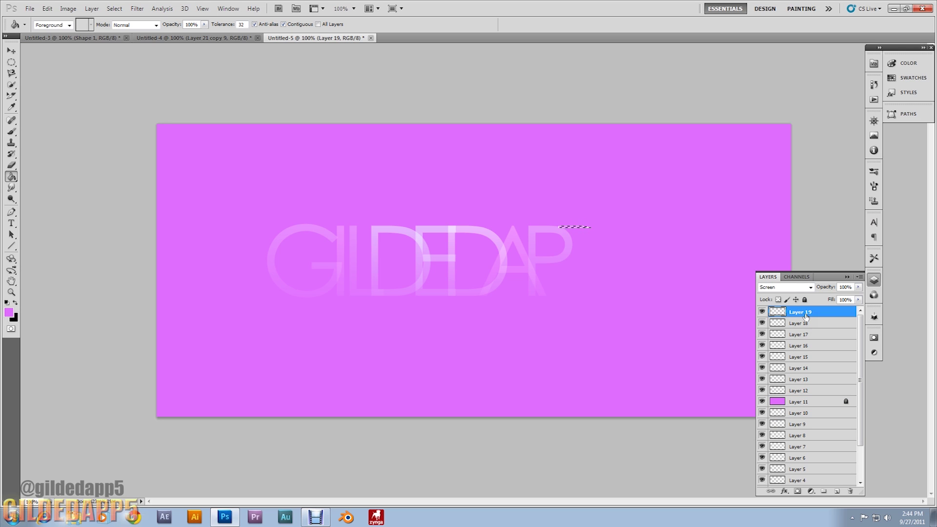
{"action": "key", "text": "ctrl+d"}
{"action": "key", "text": "ctrl+shift+alt+n"}
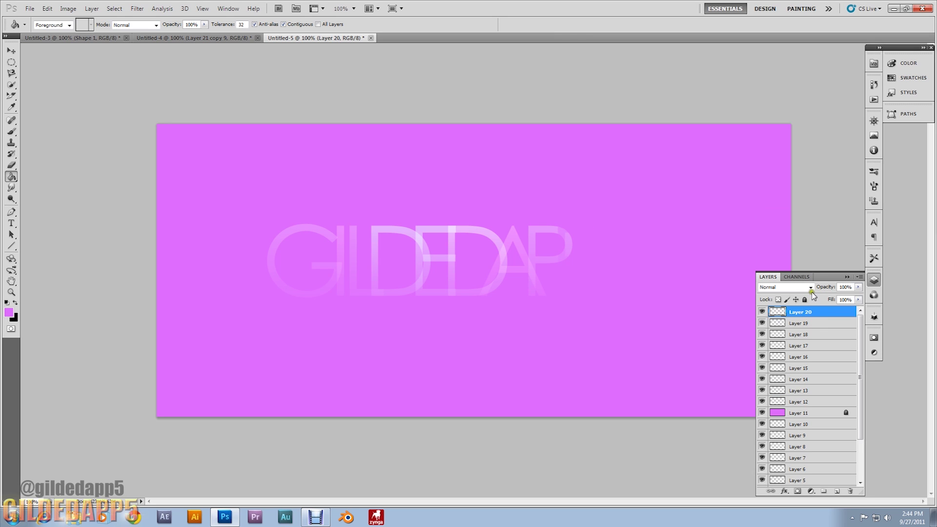
{"action": "left_click", "coordinate": [812, 291]}
{"action": "left_click", "coordinate": [793, 115]}
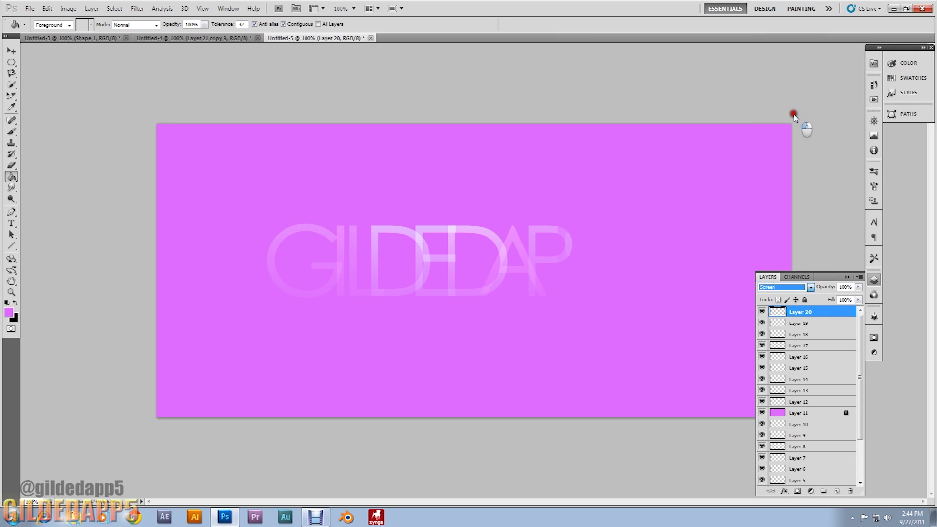
Unlock the solid colour layer, Layer 11, and keep it as the active layer
{"action": "right_click", "coordinate": [847, 416]}
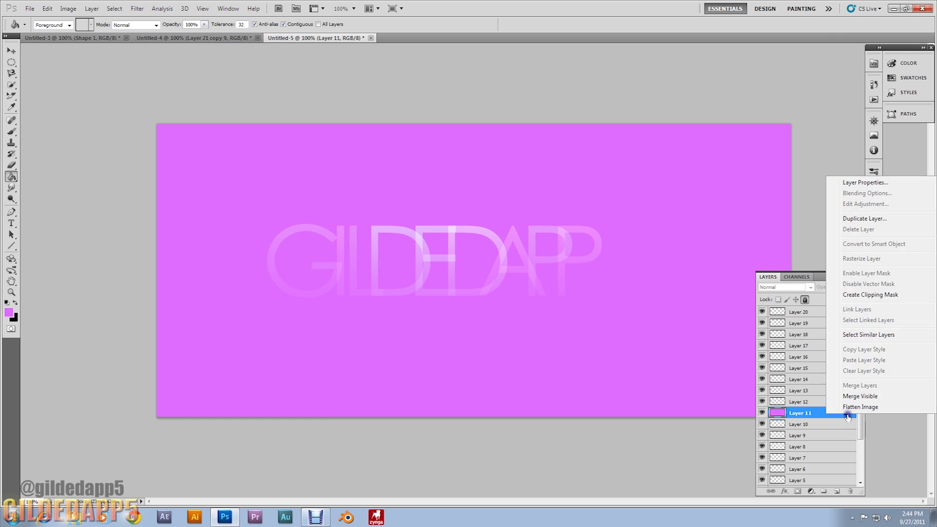
{"action": "left_click", "coordinate": [863, 428]}
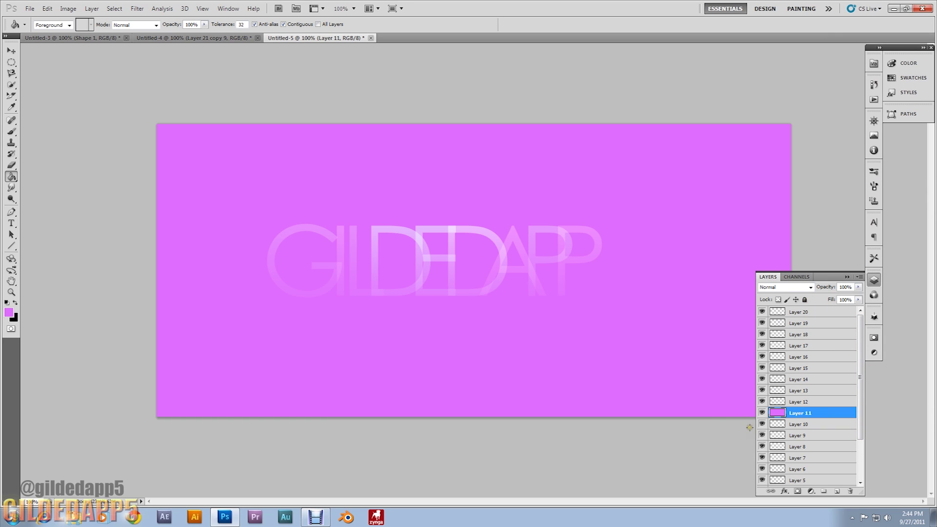
{"action": "left_click", "coordinate": [814, 313]}
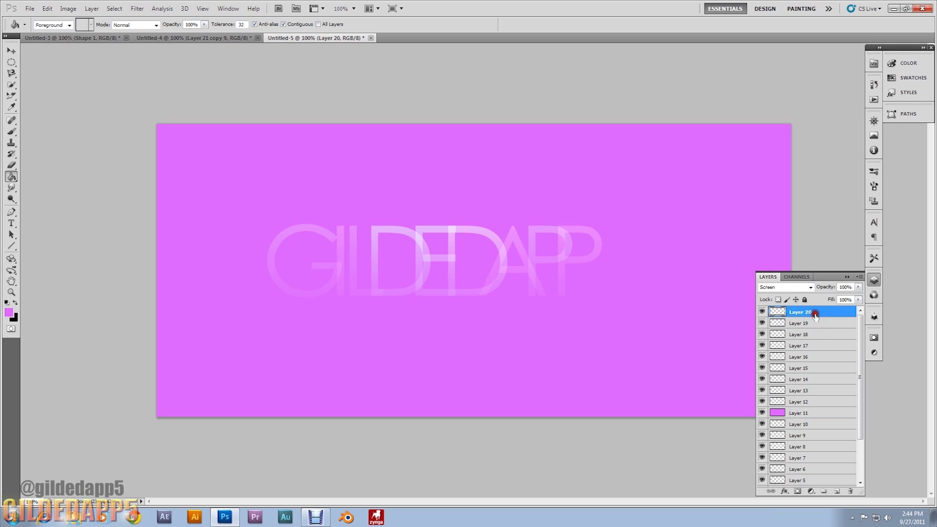
{"action": "left_click", "coordinate": [815, 414]}
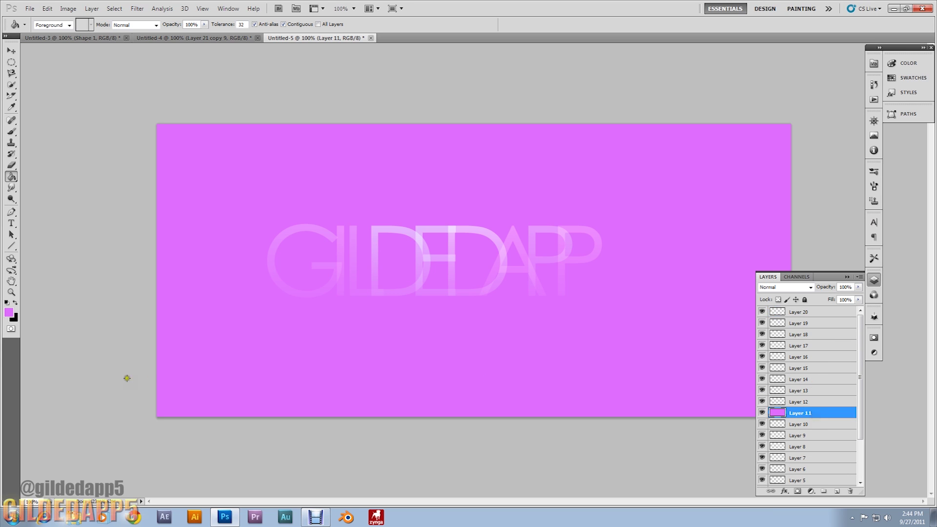
Set the foreground colour to the light green #6cff6c for the Paint Bucket
{"action": "left_click", "coordinate": [6, 314]}
{"action": "left_click", "coordinate": [747, 375]}
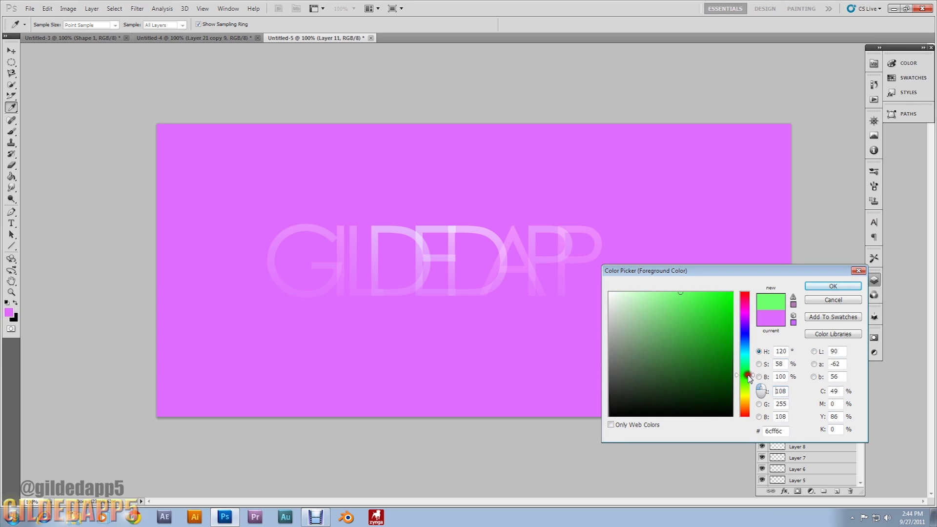
{"action": "left_click", "coordinate": [833, 286]}
{"action": "key", "text": "g"}
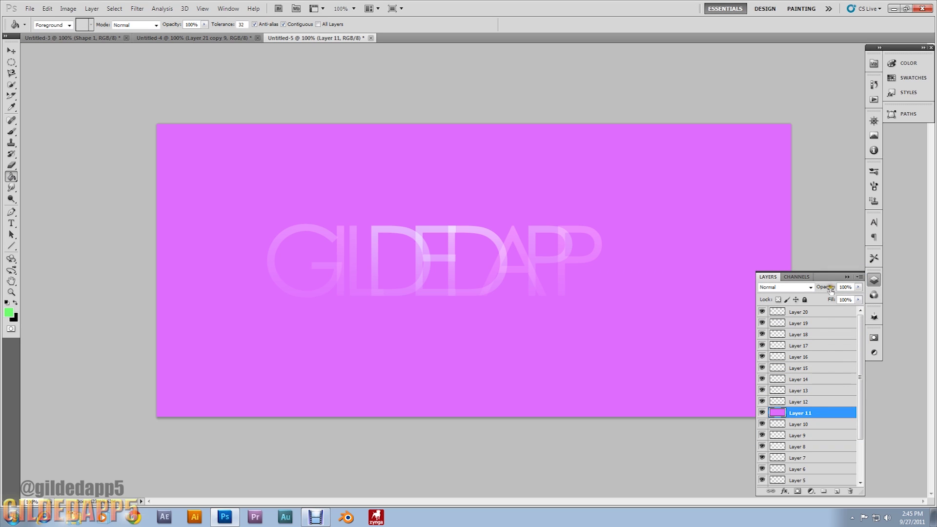
Copy the 5-shaped part of the violet fill onto a new layer above Layer 20 and set its blend mode to Screen
{"action": "left_click", "coordinate": [778, 425], "text": "ctrl"}
{"action": "left_click", "coordinate": [809, 311]}
{"action": "key", "text": "ctrl+j"}
{"action": "left_click", "coordinate": [811, 288]}
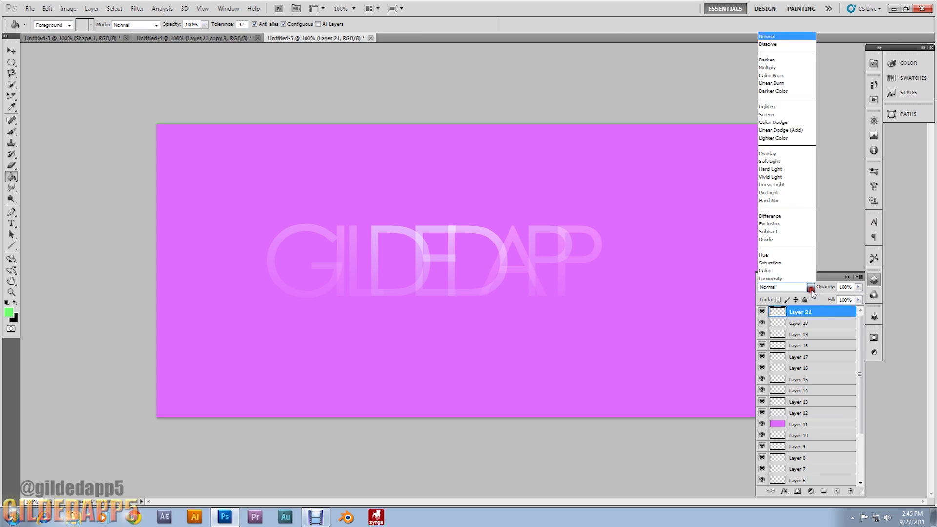
{"action": "left_click", "coordinate": [776, 116]}
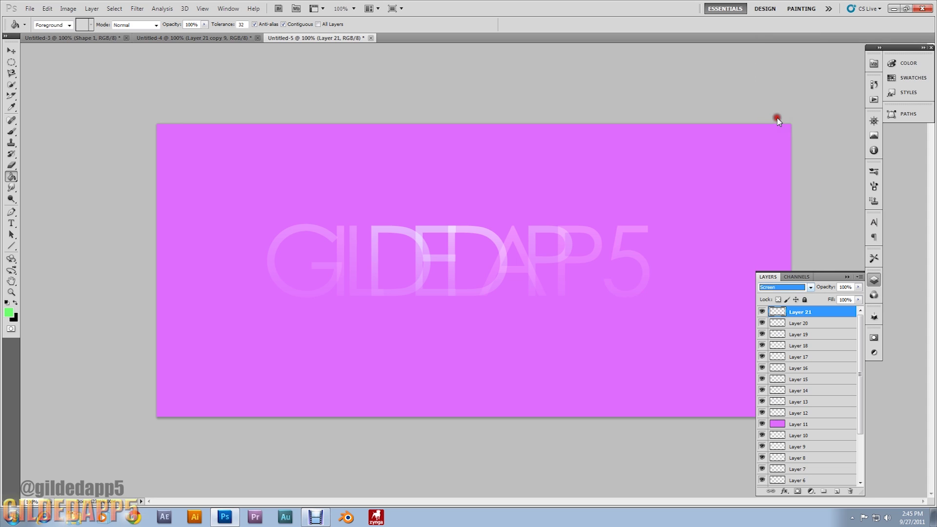
Hide the solid violet fill layer, Layer 11, to check the lettering, and delete that layer
{"action": "left_click_drag", "start_coordinate": [861, 348], "coordinate": [862, 394]}
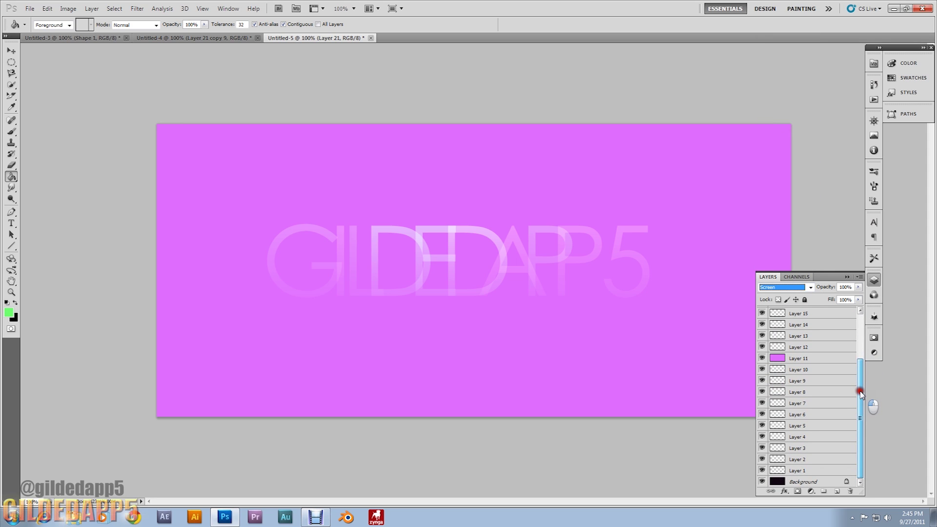
{"action": "left_click", "coordinate": [763, 359]}
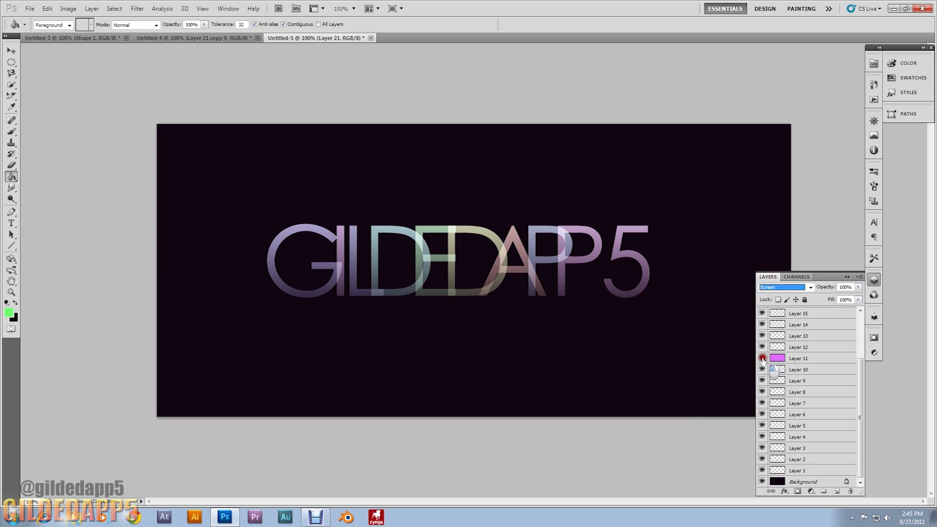
{"action": "left_click", "coordinate": [763, 358]}
{"action": "left_click", "coordinate": [762, 359]}
{"action": "left_click", "coordinate": [793, 359]}
{"action": "right_click", "coordinate": [794, 359]}
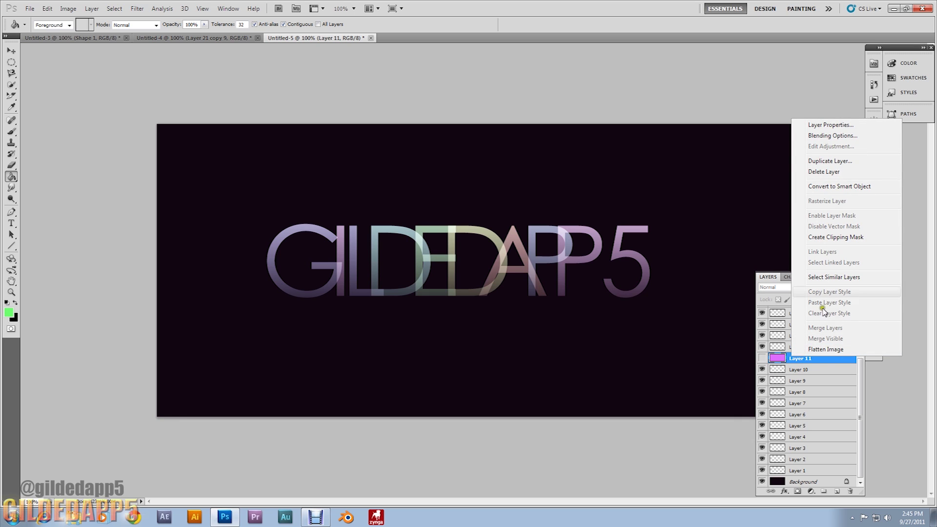
{"action": "left_click", "coordinate": [833, 171]}
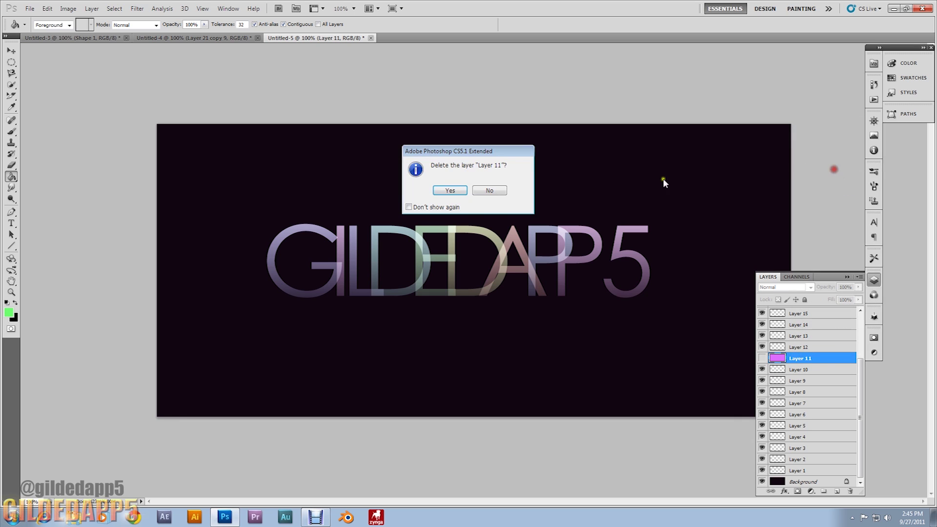
{"action": "left_click", "coordinate": [451, 190]}
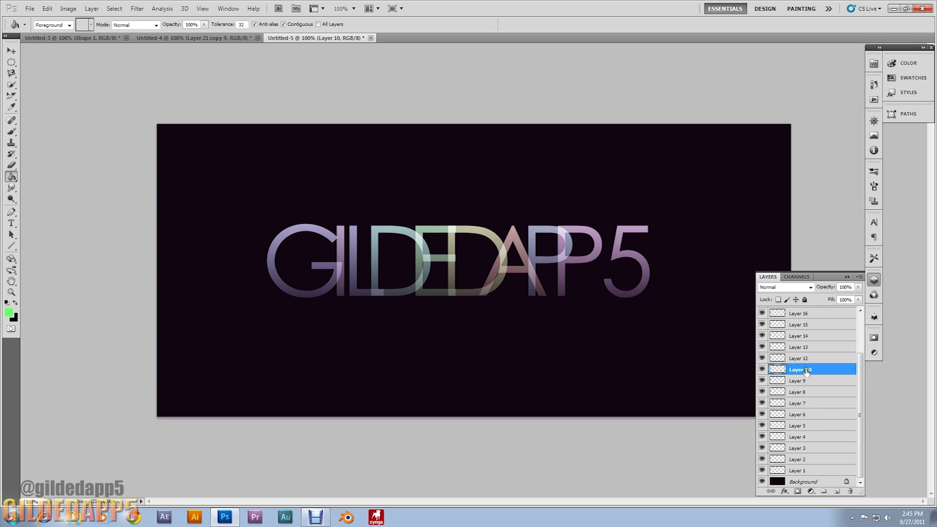
Merge the gradient letter layers, Layer 1 through Layer 10, into a single layer
{"action": "left_click", "coordinate": [799, 472], "text": "shift"}
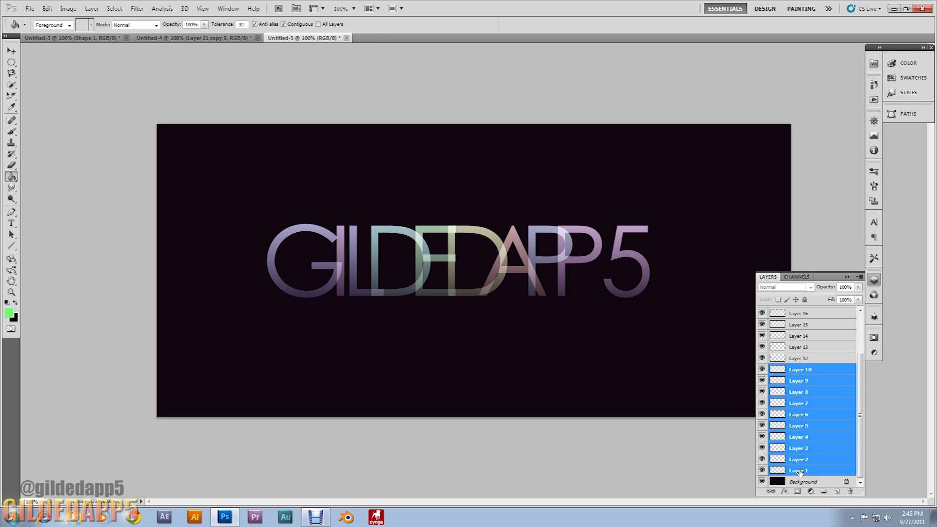
{"action": "right_click", "coordinate": [799, 471]}
{"action": "left_click", "coordinate": [823, 438]}
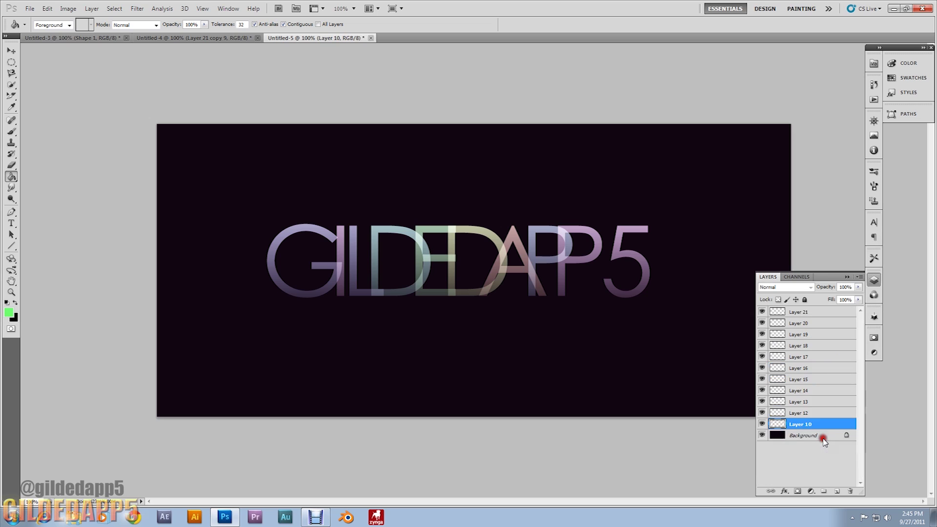
Merge the coloured letter layers, Layer 12 through Layer 21, into one layer and set its blend mode to Screen
{"action": "left_click", "coordinate": [801, 414]}
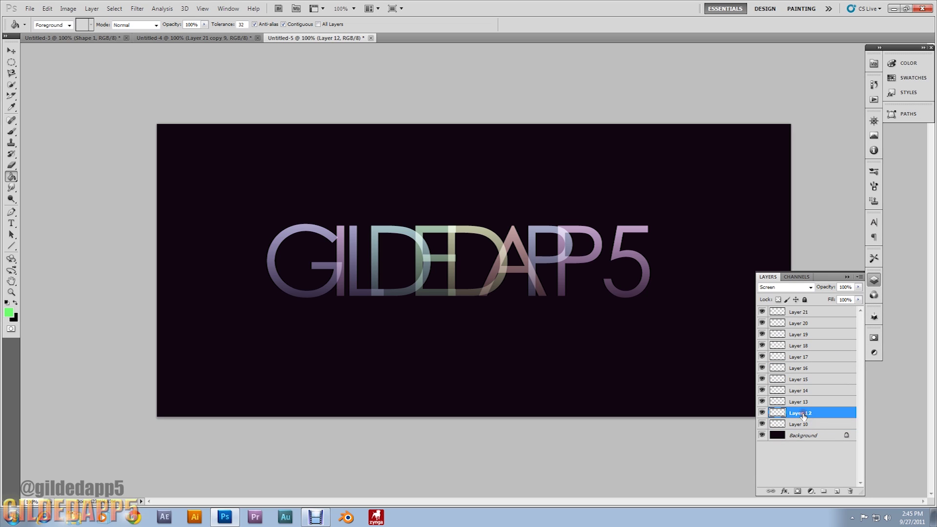
{"action": "left_click", "coordinate": [815, 314], "text": "shift"}
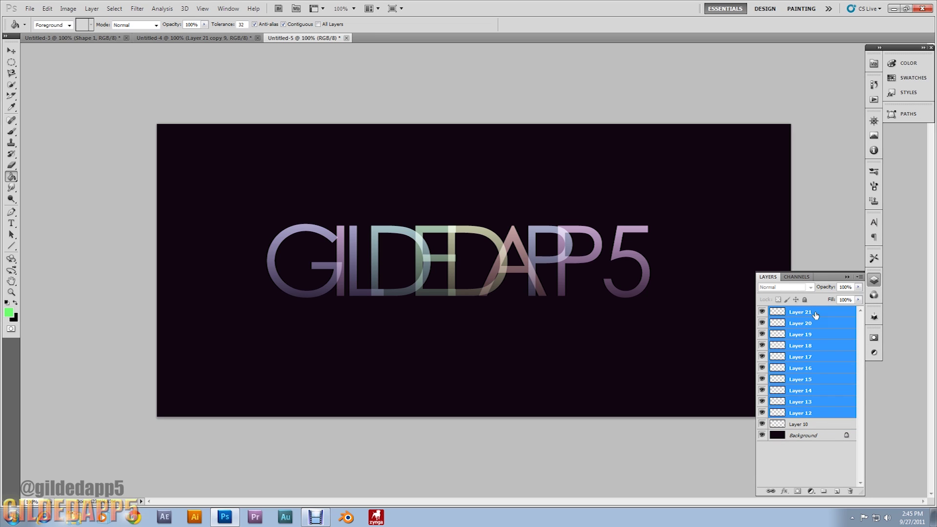
{"action": "right_click", "coordinate": [816, 315]}
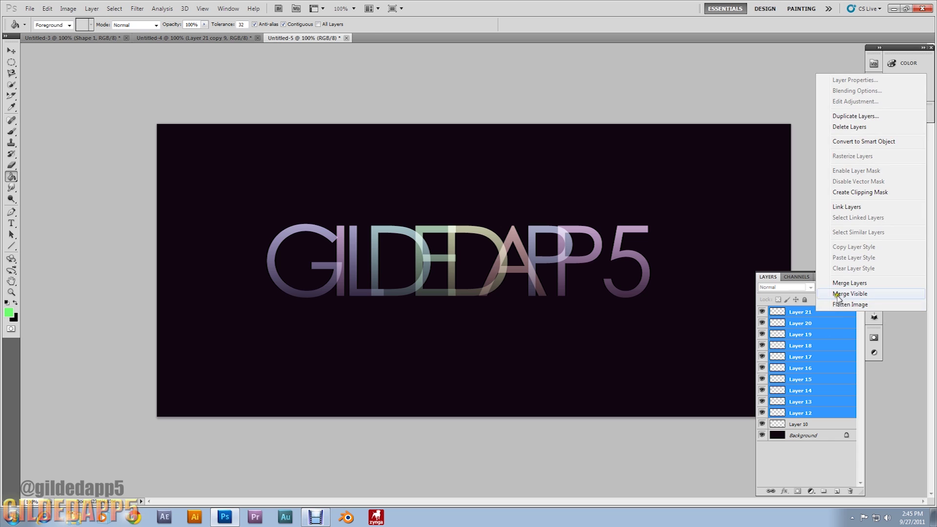
{"action": "left_click", "coordinate": [842, 284]}
{"action": "left_click", "coordinate": [810, 287]}
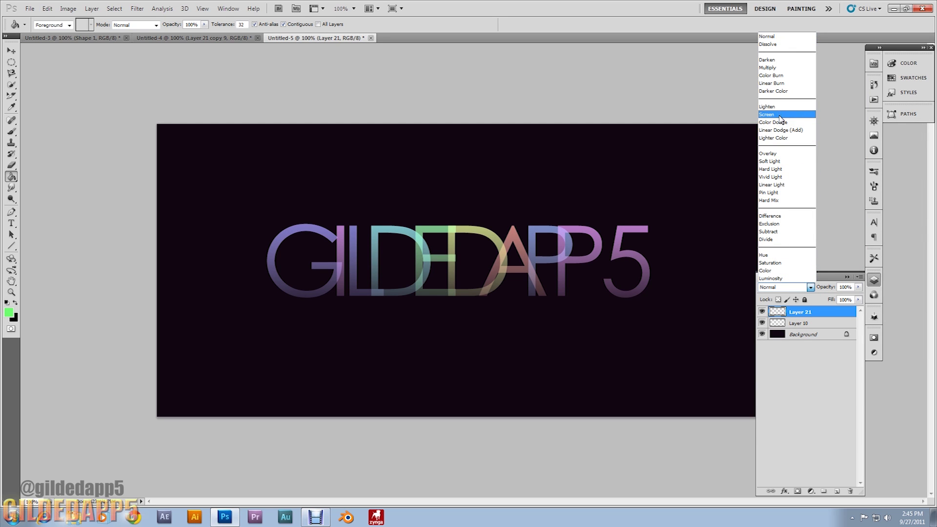
{"action": "left_click", "coordinate": [780, 115]}
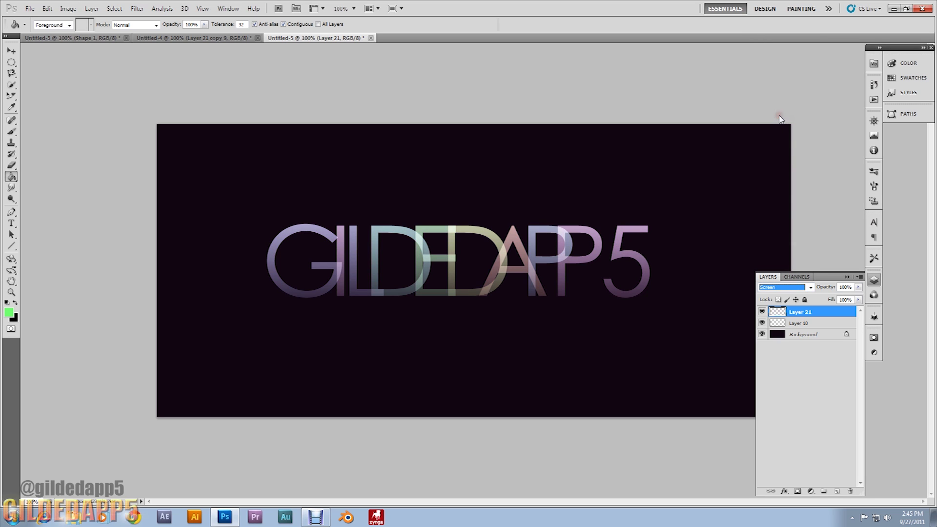
Duplicate Layer 10 and apply a Gaussian Blur with a radius of 8.7 pixels to the copy
{"action": "left_click", "coordinate": [816, 325]}
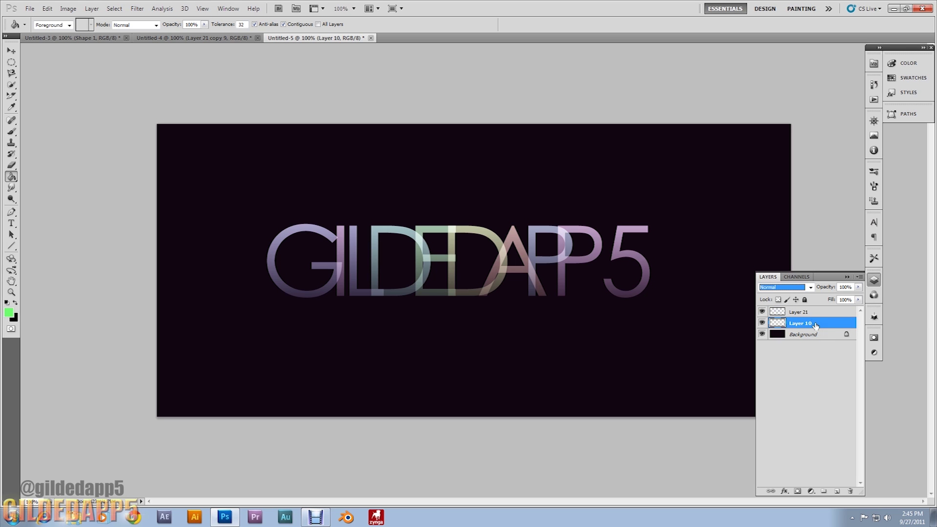
{"action": "right_click", "coordinate": [816, 325]}
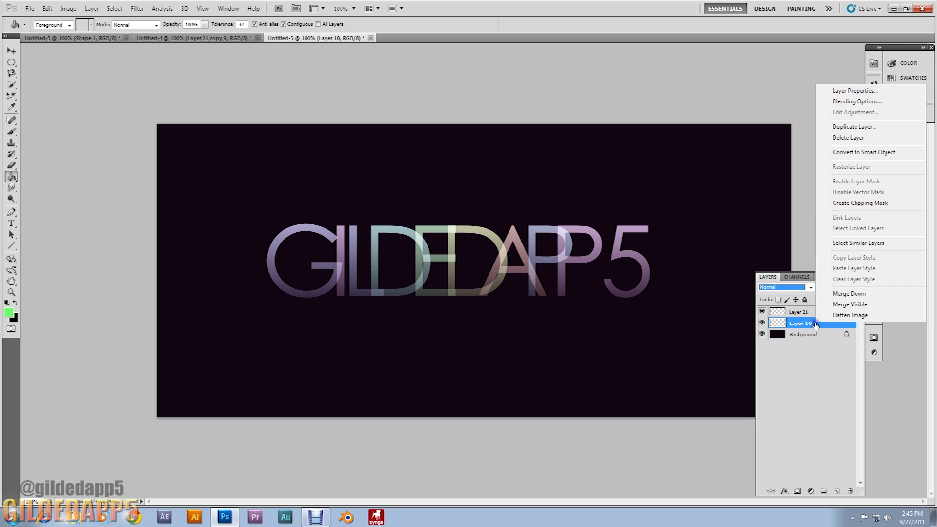
{"action": "left_click", "coordinate": [857, 127]}
{"action": "left_click", "coordinate": [556, 162]}
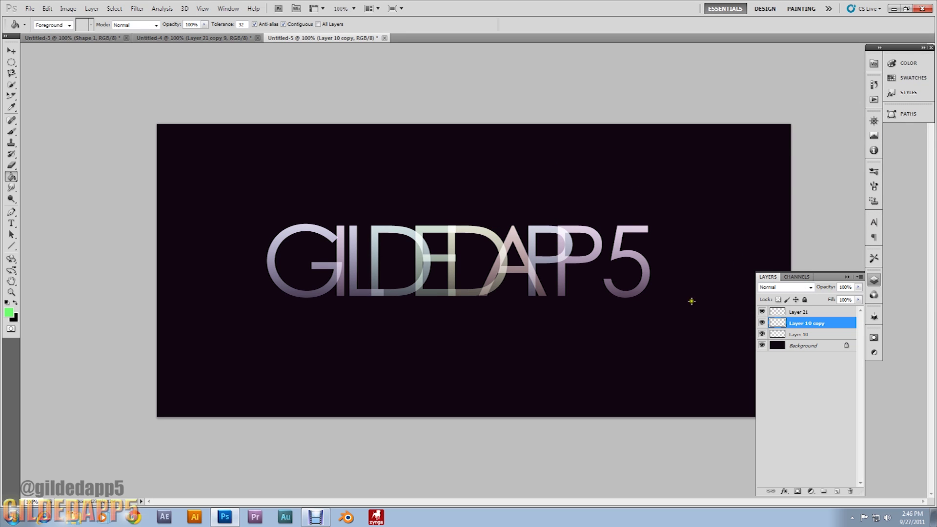
{"action": "left_click", "coordinate": [134, 9]}
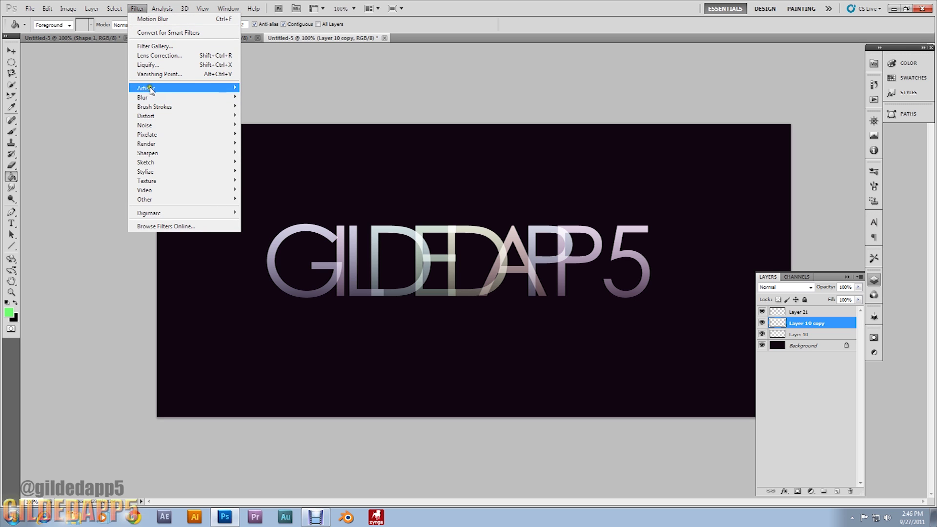
{"action": "mouse_move", "coordinate": [181, 100]}
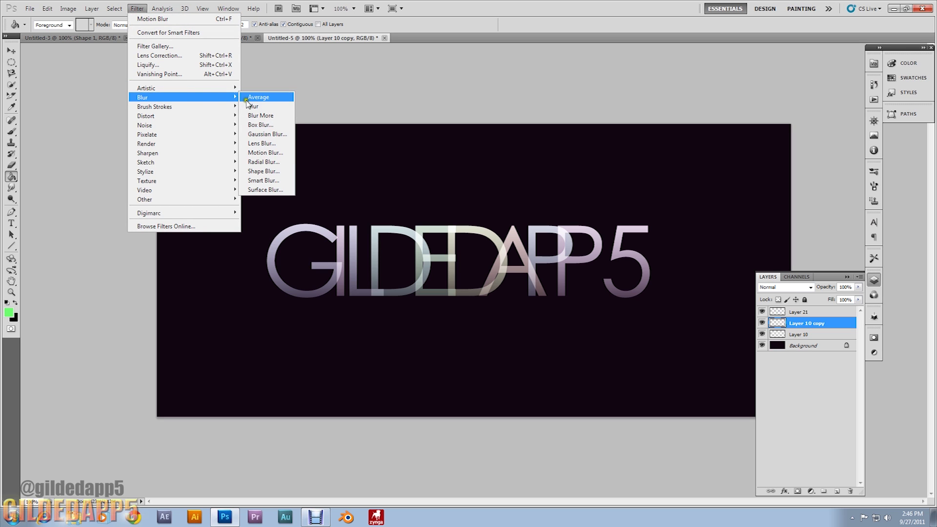
{"action": "left_click", "coordinate": [265, 135]}
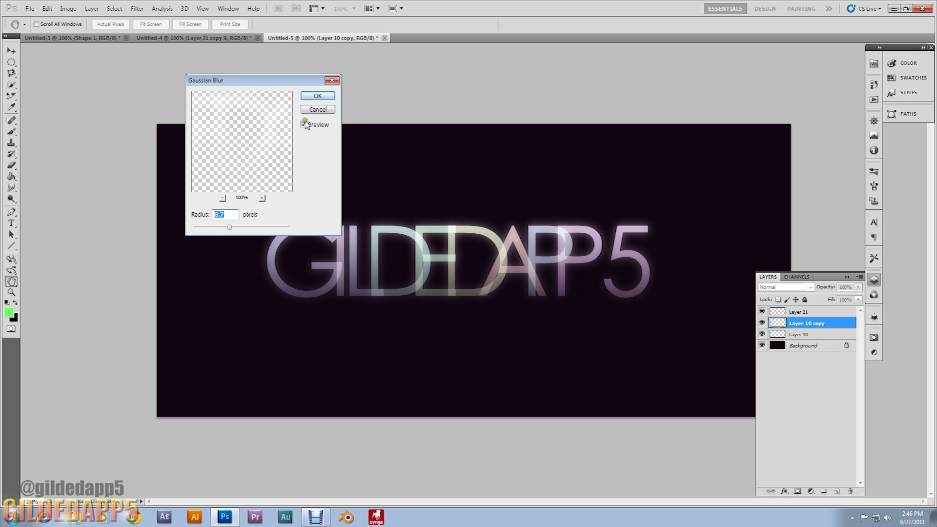
{"action": "left_click", "coordinate": [312, 96]}
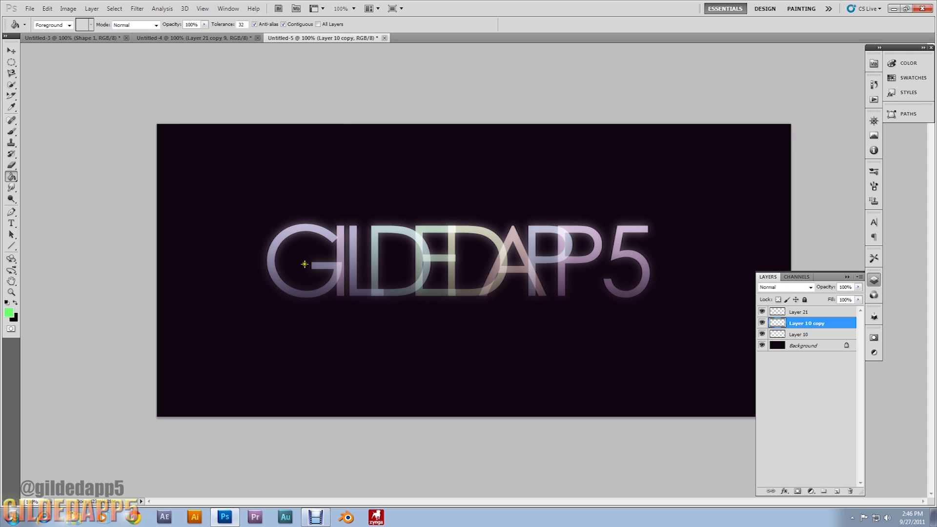
Duplicate the Screen-mode Layer 21 and apply the same Gaussian Blur to the copy
{"action": "left_click", "coordinate": [824, 312]}
{"action": "right_click", "coordinate": [825, 312]}
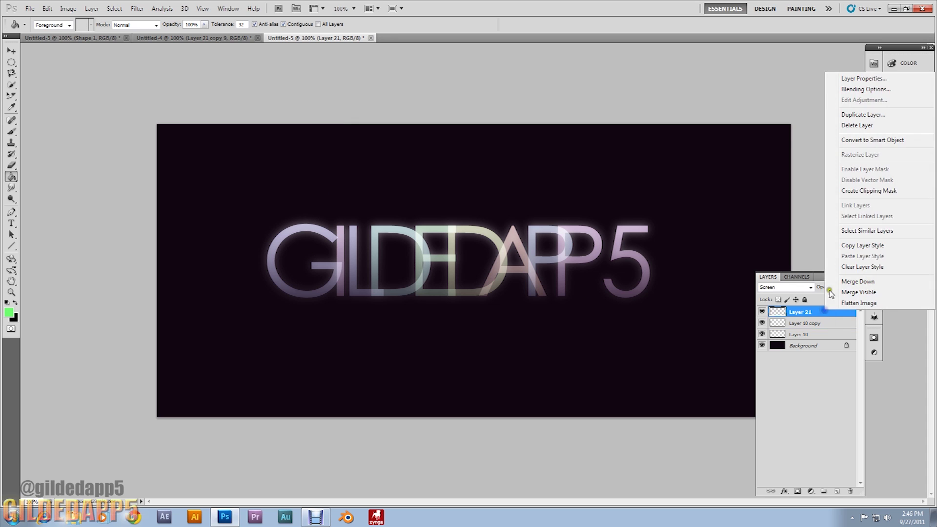
{"action": "left_click", "coordinate": [839, 117]}
{"action": "left_click", "coordinate": [547, 161]}
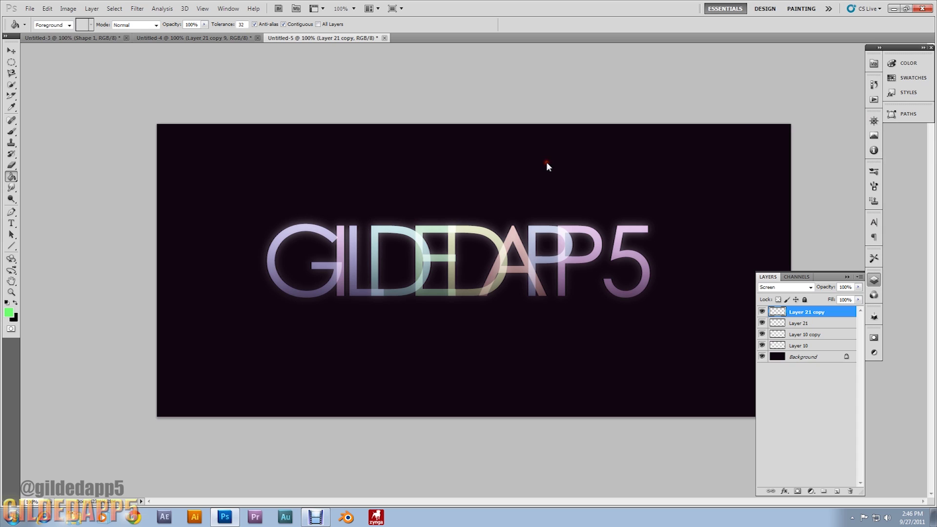
{"action": "left_click", "coordinate": [137, 8]}
{"action": "left_click", "coordinate": [144, 18]}
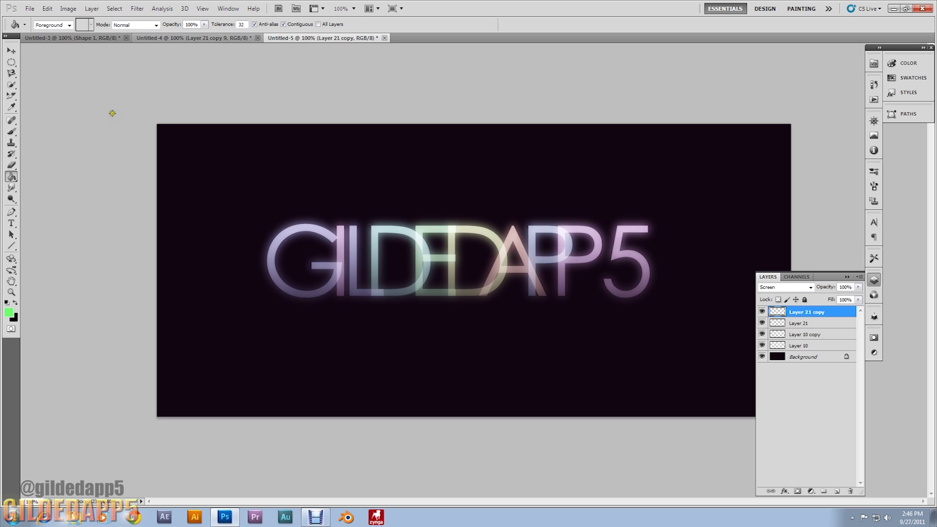
Select all four lettering layers and move them together into the upper half of the canvas
{"action": "left_click", "coordinate": [12, 54]}
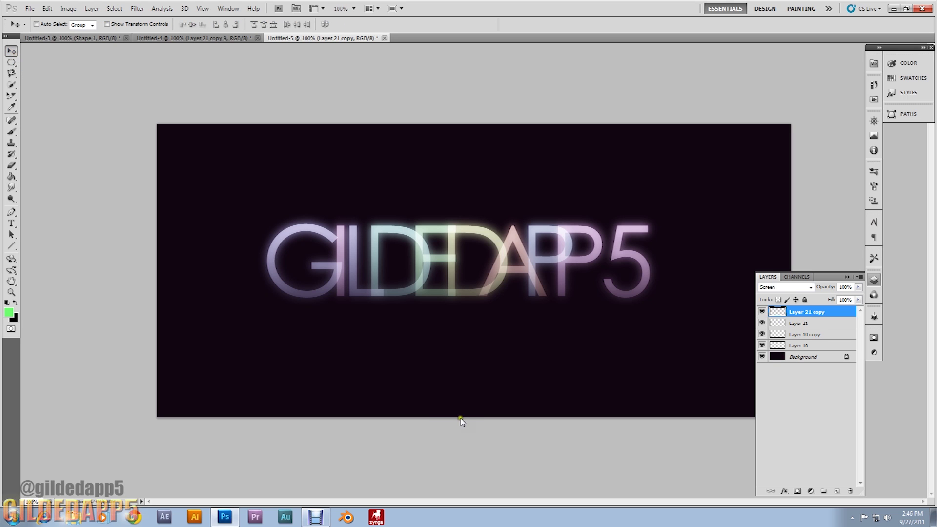
{"action": "left_click", "coordinate": [798, 346], "text": "shift"}
{"action": "left_click_drag", "start_coordinate": [449, 286], "coordinate": [447, 241]}
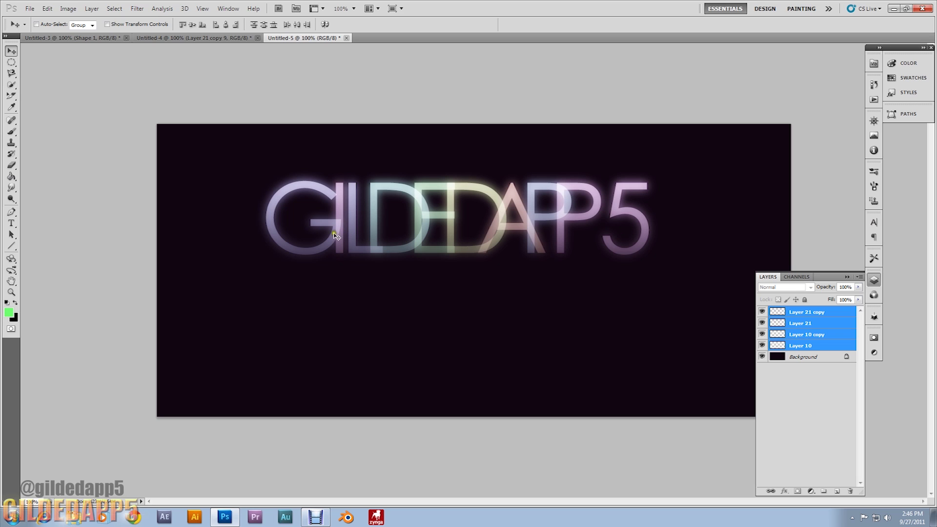
Set a soft 257 px Eraser brush and erase the lower part of the letters on Layer 10
{"action": "left_click", "coordinate": [820, 346]}
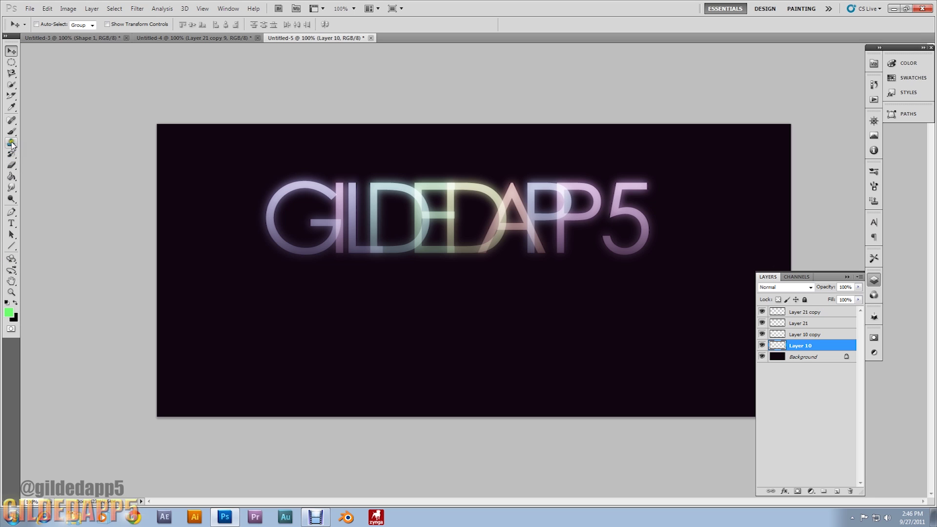
{"action": "left_click", "coordinate": [11, 165]}
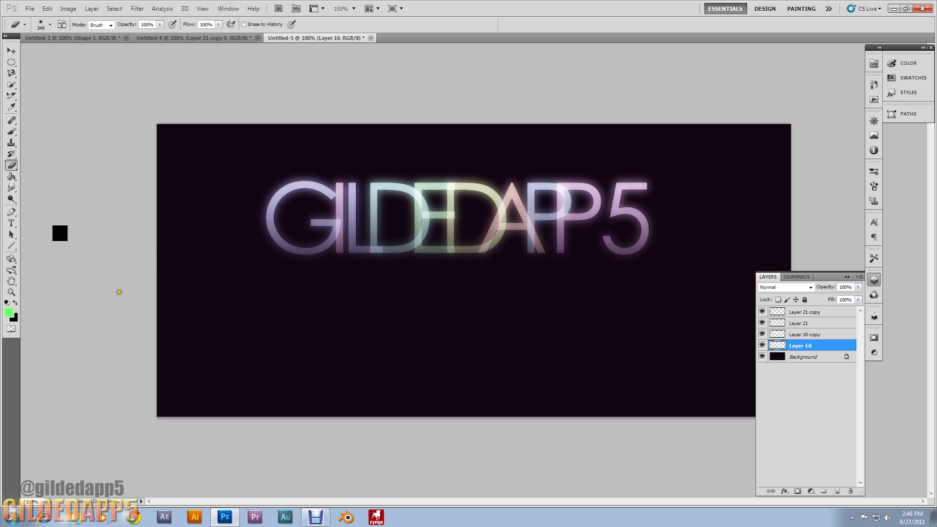
{"action": "left_click", "coordinate": [50, 24]}
{"action": "left_click_drag", "start_coordinate": [93, 51], "coordinate": [90, 54]}
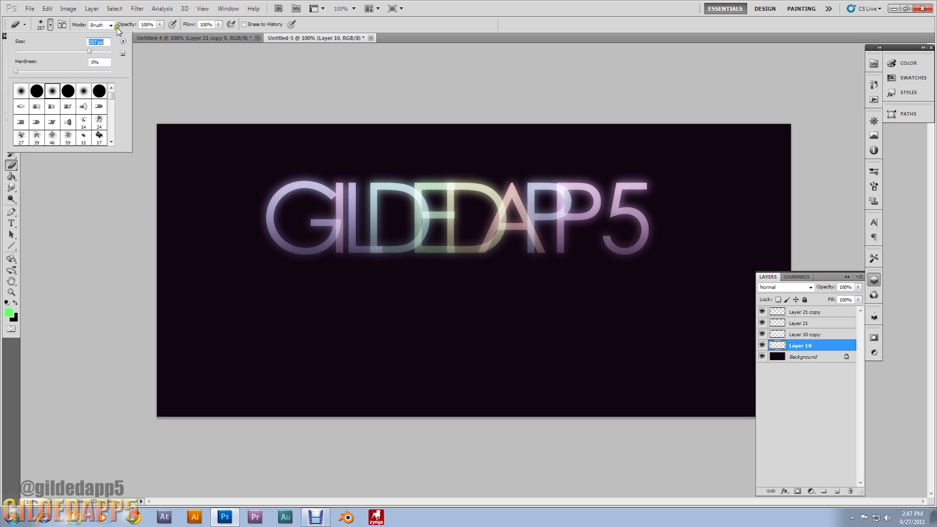
{"action": "left_click", "coordinate": [149, 64]}
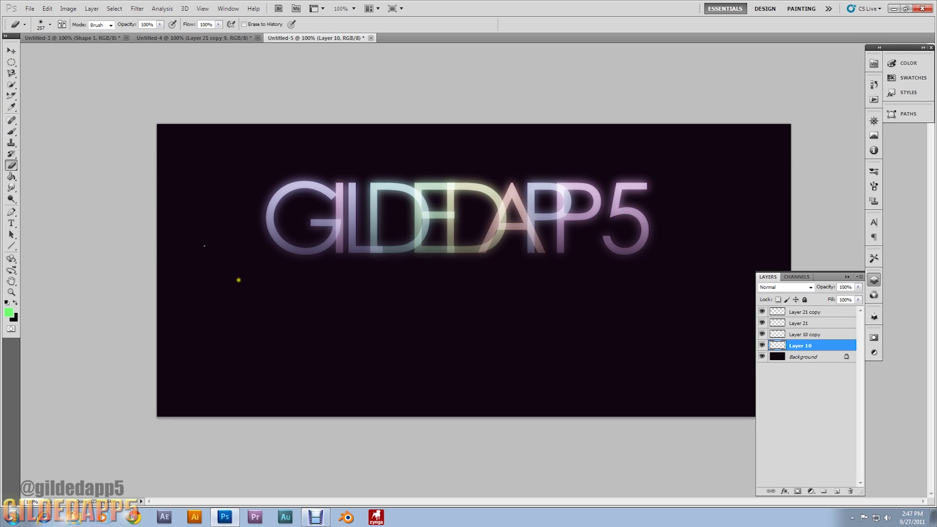
{"action": "mouse_move", "coordinate": [266, 282]}
{"action": "left_mouse_down"}
{"action": "mouse_move", "coordinate": [661, 278]}
{"action": "mouse_move", "coordinate": [431, 273]}
{"action": "mouse_move", "coordinate": [238, 283]}
{"action": "left_mouse_up"}
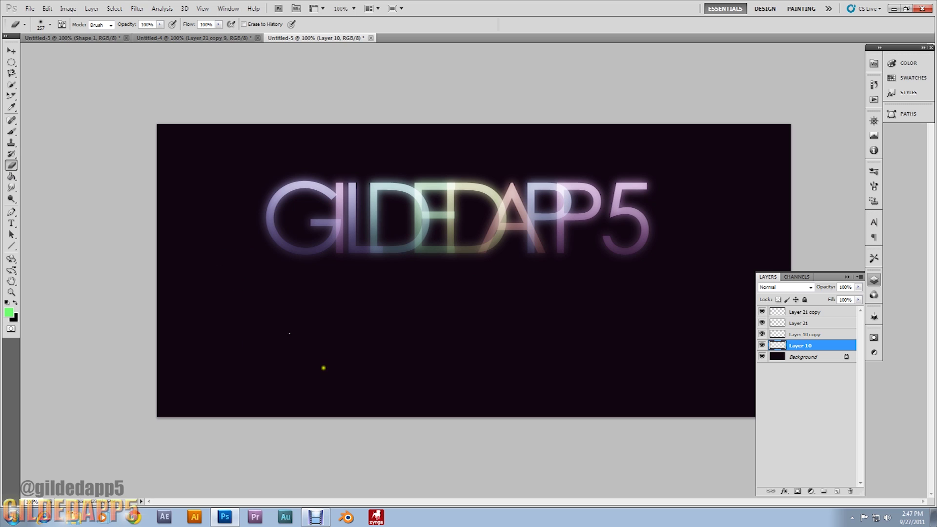
Try erasing the lower part of the letters on Layer 10 copy, and undo that erasure
{"action": "left_click", "coordinate": [817, 336]}
{"action": "mouse_move", "coordinate": [645, 275]}
{"action": "left_mouse_down"}
{"action": "mouse_move", "coordinate": [557, 287]}
{"action": "mouse_move", "coordinate": [236, 285]}
{"action": "left_mouse_up"}
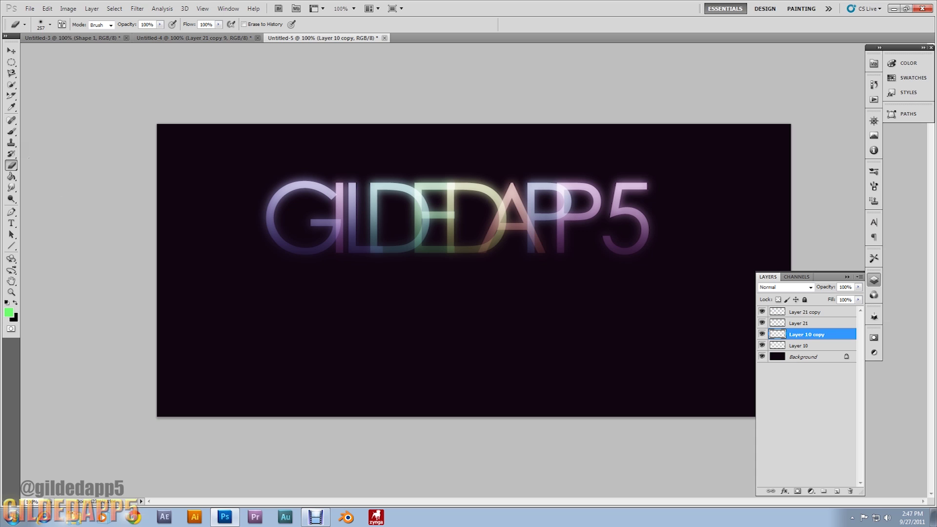
{"action": "left_click", "coordinate": [48, 8]}
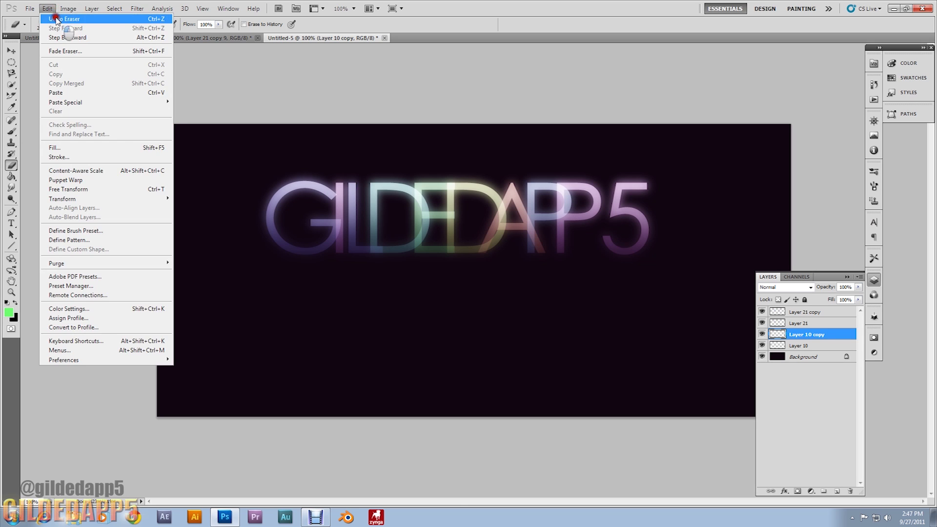
{"action": "left_click", "coordinate": [54, 18]}
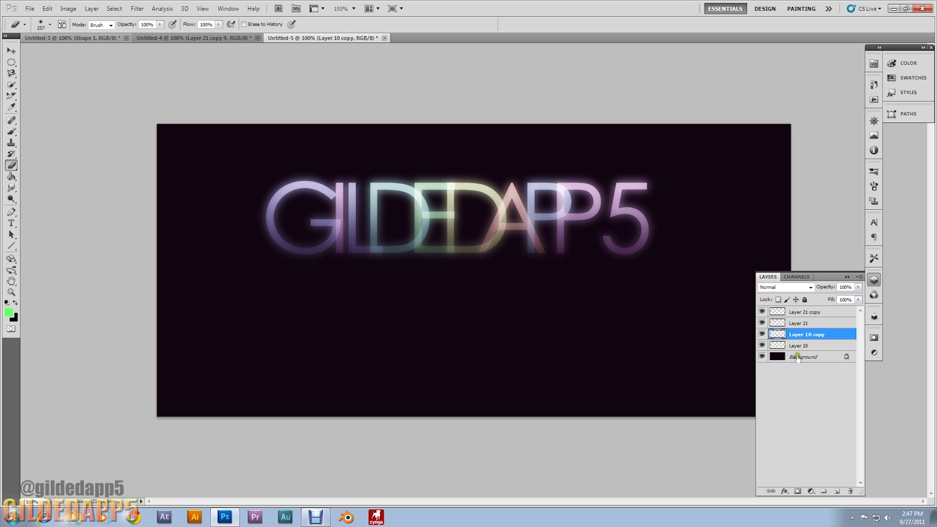
Erase once more along the lower edge of the whole word on Layer 10
{"action": "left_click", "coordinate": [811, 346]}
{"action": "mouse_move", "coordinate": [626, 243]}
{"action": "left_mouse_down"}
{"action": "mouse_move", "coordinate": [243, 249]}
{"action": "mouse_move", "coordinate": [269, 276]}
{"action": "left_mouse_up"}
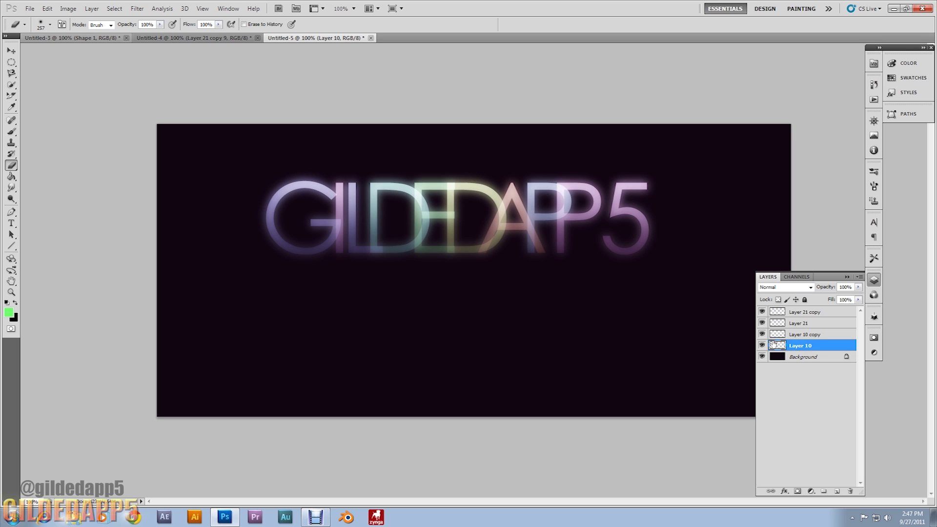
Duplicate the four lettering layers, Layer 10 through Layer 21 copy, all at once
{"action": "left_click", "coordinate": [826, 316], "text": "shift"}
{"action": "right_click", "coordinate": [827, 317]}
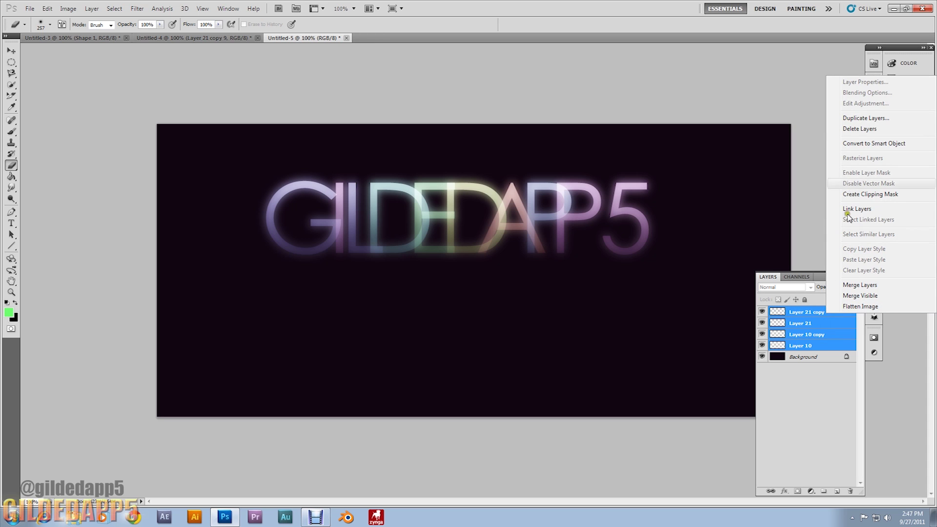
{"action": "left_click", "coordinate": [861, 118]}
{"action": "left_click", "coordinate": [552, 160]}
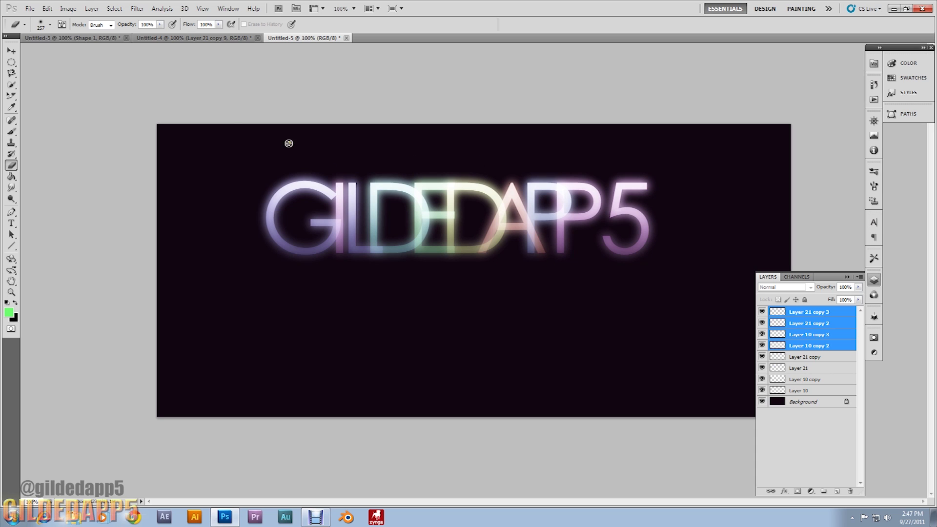
Flip the four duplicated lettering layers horizontally and move them below the original word
{"action": "left_click", "coordinate": [47, 9]}
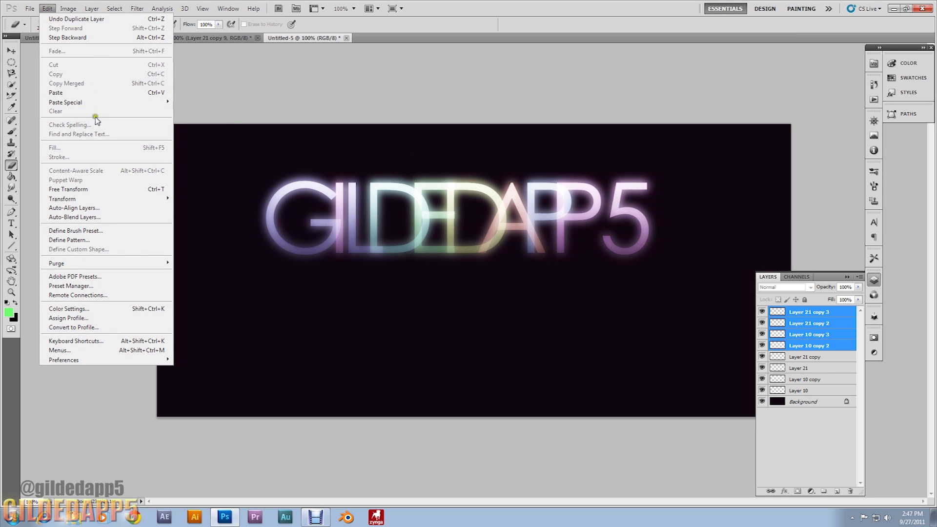
{"action": "mouse_move", "coordinate": [140, 200]}
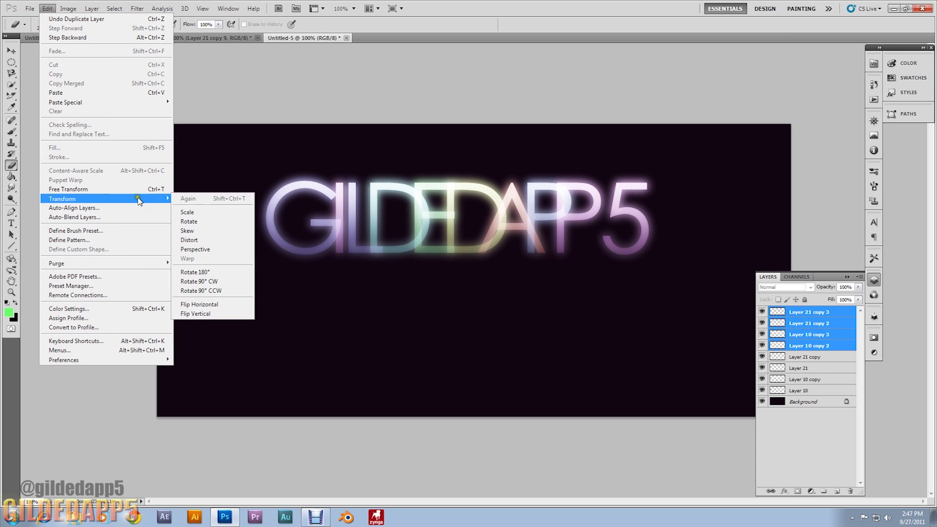
{"action": "left_click", "coordinate": [200, 304]}
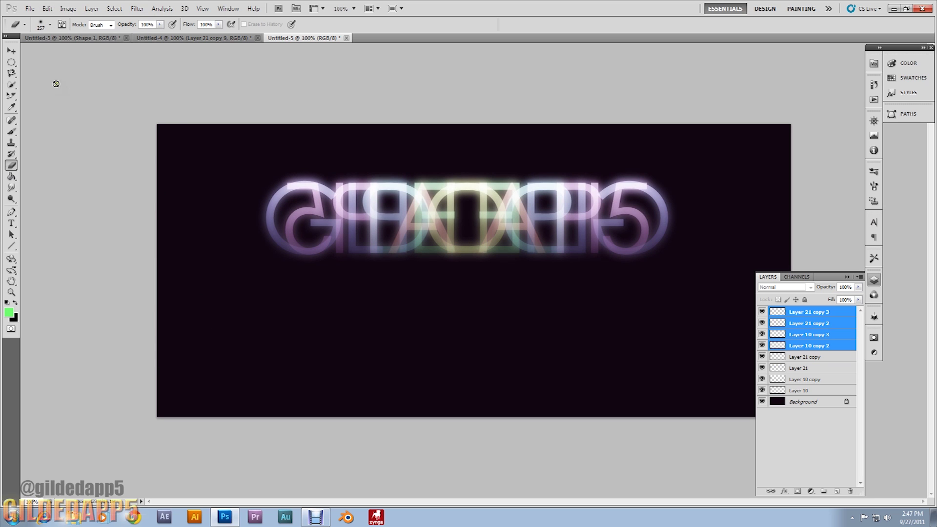
{"action": "left_click", "coordinate": [11, 50]}
{"action": "left_click_drag", "start_coordinate": [420, 207], "coordinate": [487, 297]}
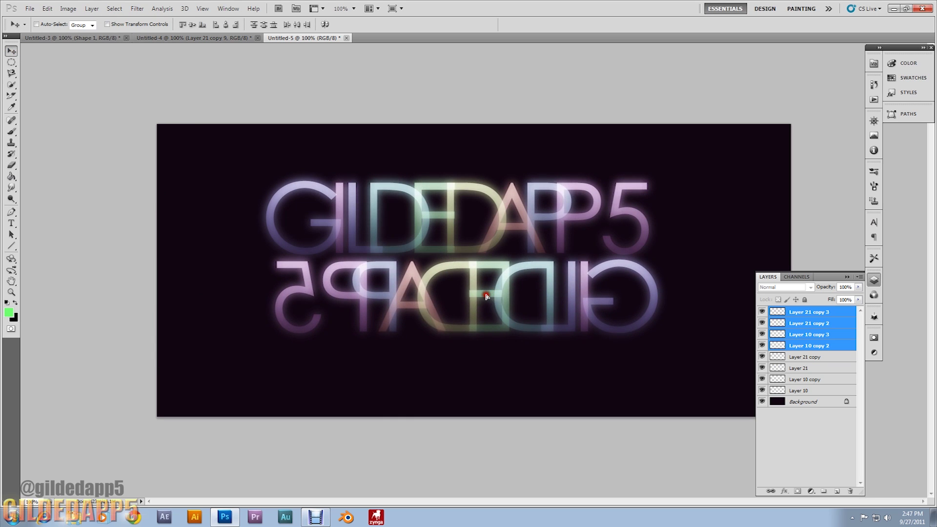
Rotate the four duplicated layers 180° and align them beneath the original word as a mirrored reflection with a small gap
{"action": "left_click", "coordinate": [47, 8]}
{"action": "mouse_move", "coordinate": [147, 199]}
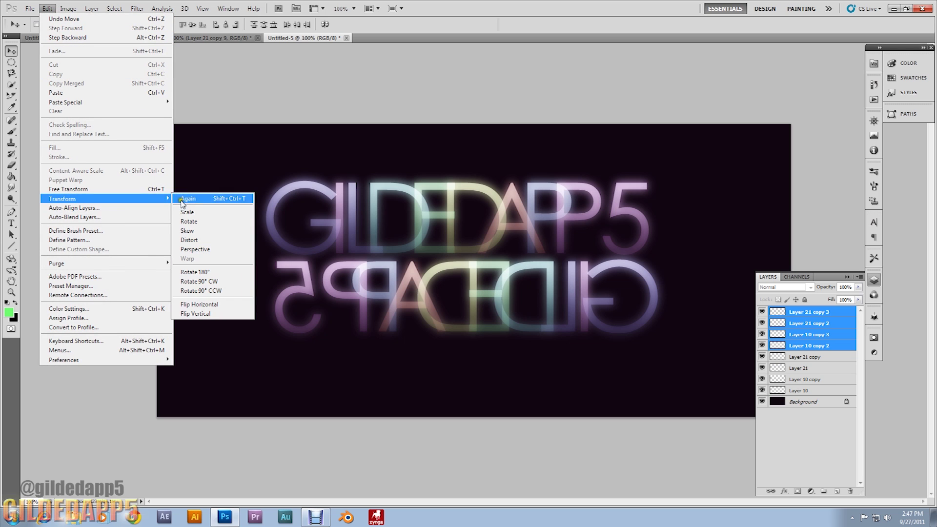
{"action": "left_click", "coordinate": [195, 271]}
{"action": "left_click_drag", "start_coordinate": [399, 253], "coordinate": [409, 296]}
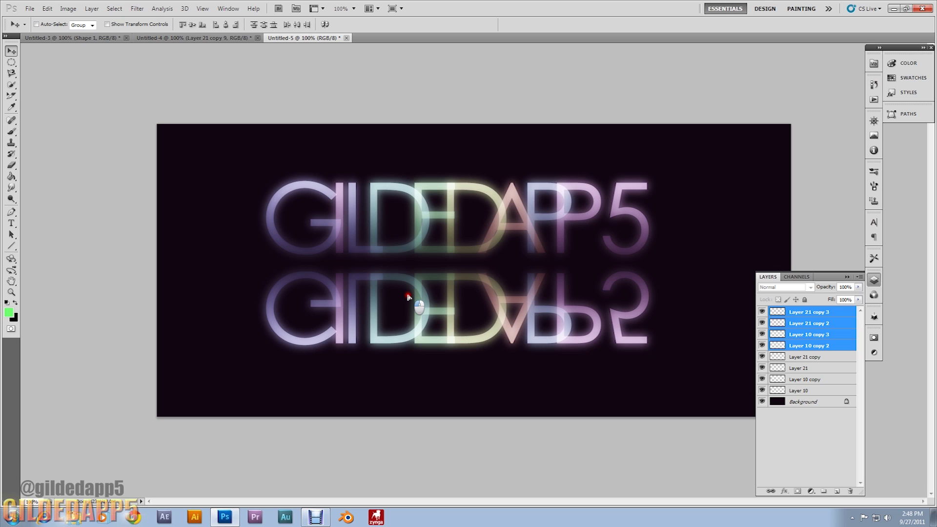
{"action": "left_click_drag", "start_coordinate": [409, 296], "coordinate": [409, 304]}
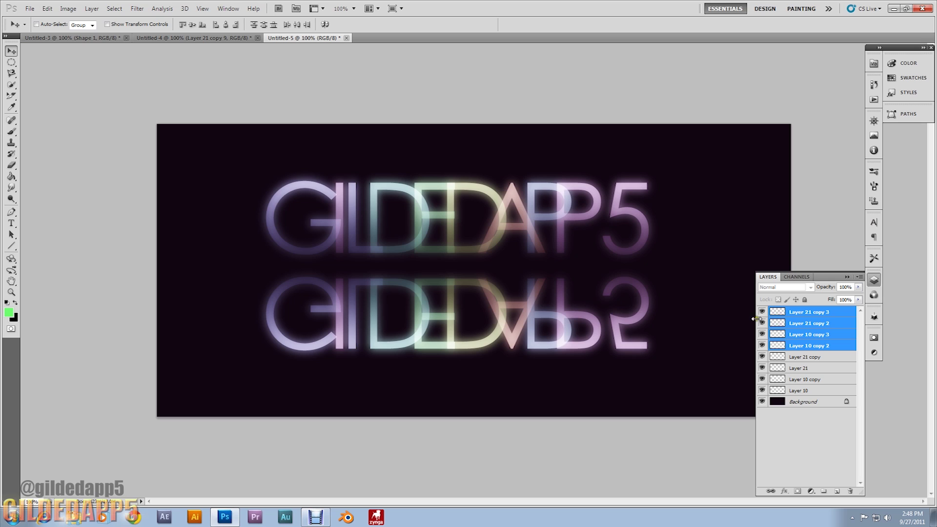
Erase the lower part of the reflection on Layer 10 copy 2, enlarging the soft Eraser brush to 411 px
{"action": "left_click", "coordinate": [821, 348]}
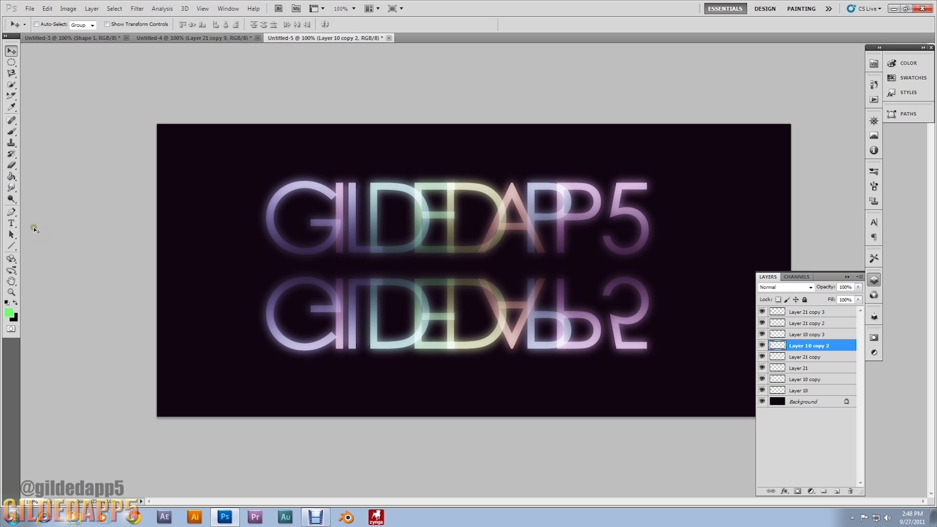
{"action": "left_click", "coordinate": [11, 165]}
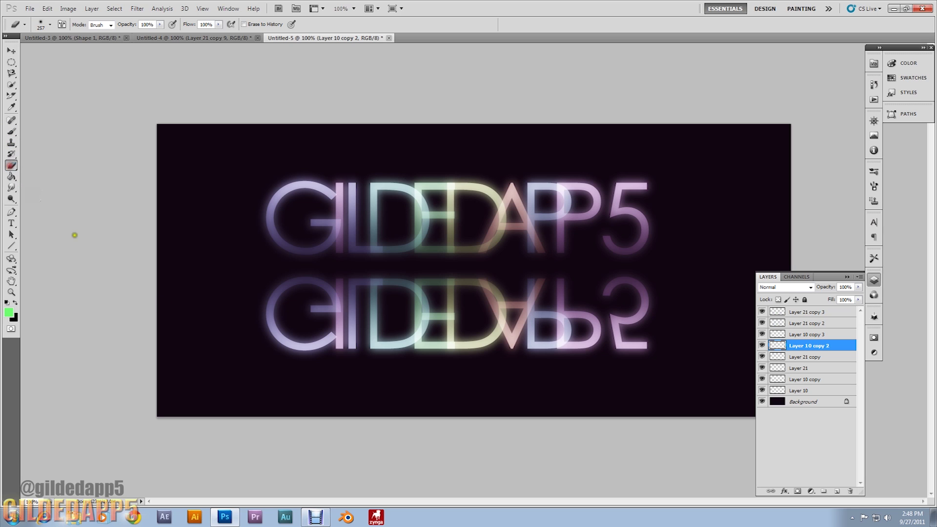
{"action": "mouse_move", "coordinate": [218, 347]}
{"action": "left_mouse_down"}
{"action": "mouse_move", "coordinate": [207, 345]}
{"action": "mouse_move", "coordinate": [391, 350]}
{"action": "mouse_move", "coordinate": [600, 327]}
{"action": "mouse_move", "coordinate": [633, 336]}
{"action": "mouse_move", "coordinate": [243, 328]}
{"action": "left_mouse_up"}
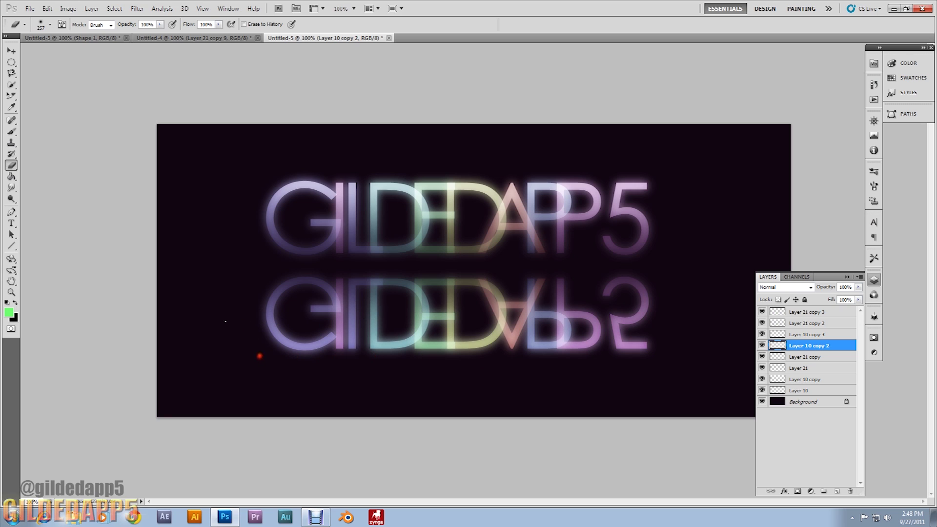
{"action": "left_click", "coordinate": [50, 25]}
{"action": "left_click_drag", "start_coordinate": [90, 52], "coordinate": [96, 52]}
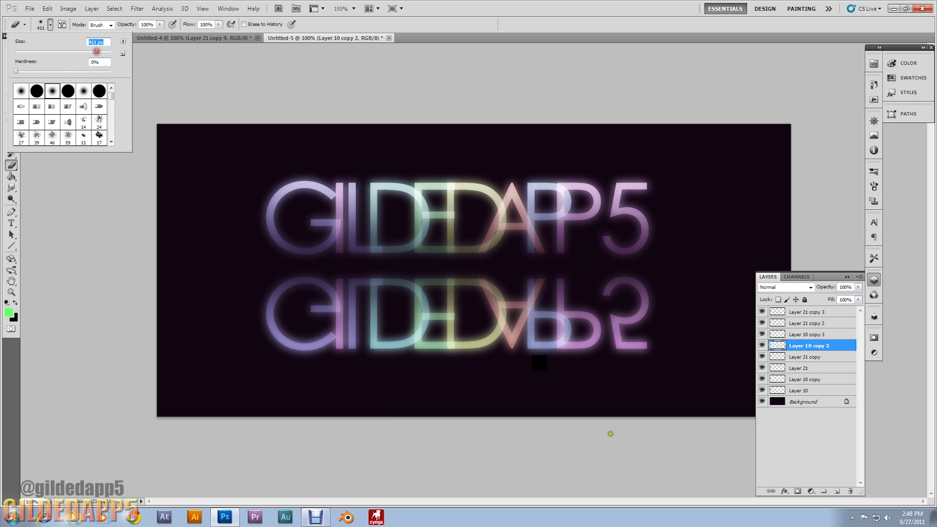
{"action": "left_click", "coordinate": [594, 325]}
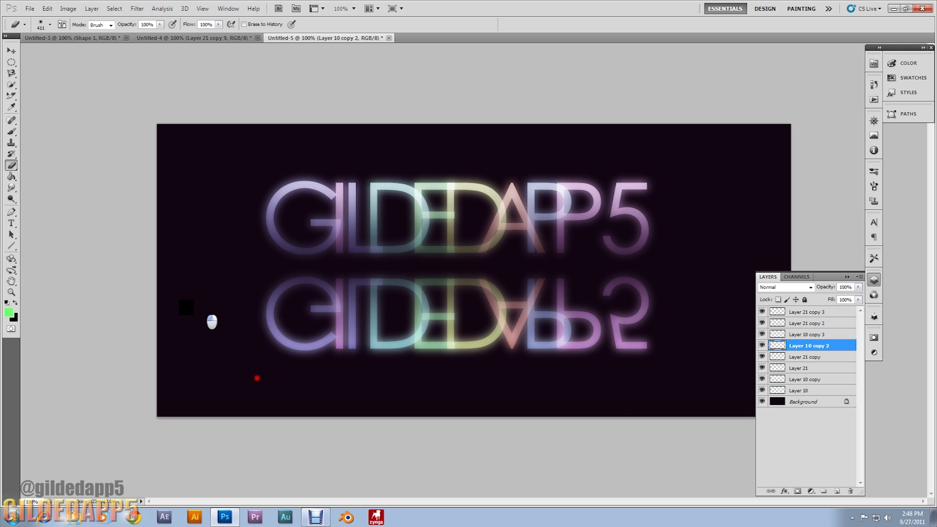
Erase the lower part of the reflection on Layer 10 copy 3, Layer 21 copy 2 and Layer 21 copy 3
{"action": "key", "text": "ctrl+j"}
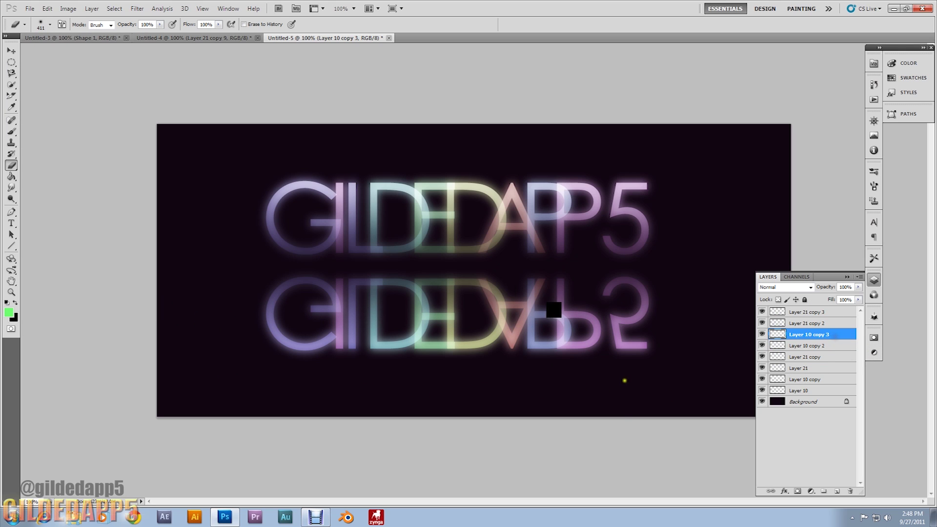
{"action": "mouse_move", "coordinate": [596, 322]}
{"action": "left_mouse_down"}
{"action": "mouse_move", "coordinate": [166, 317]}
{"action": "mouse_move", "coordinate": [557, 320]}
{"action": "left_mouse_up"}
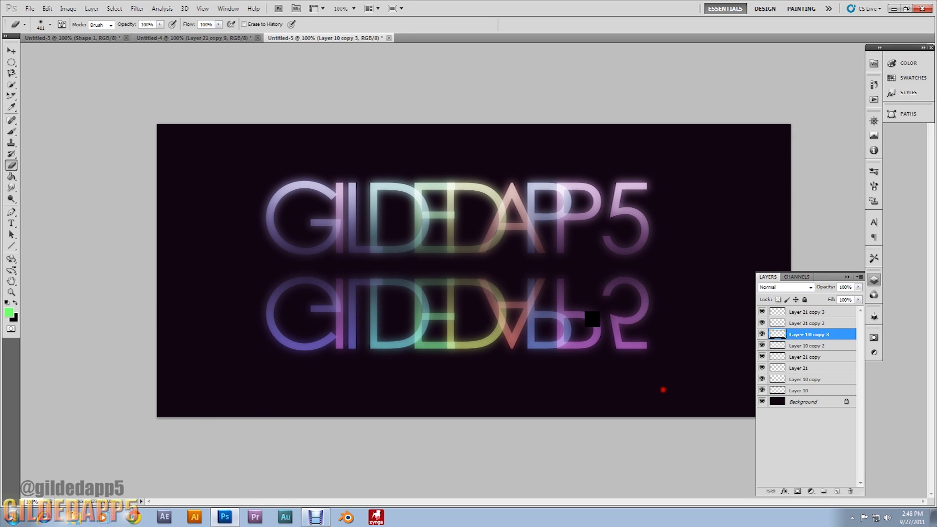
{"action": "left_click", "coordinate": [810, 323]}
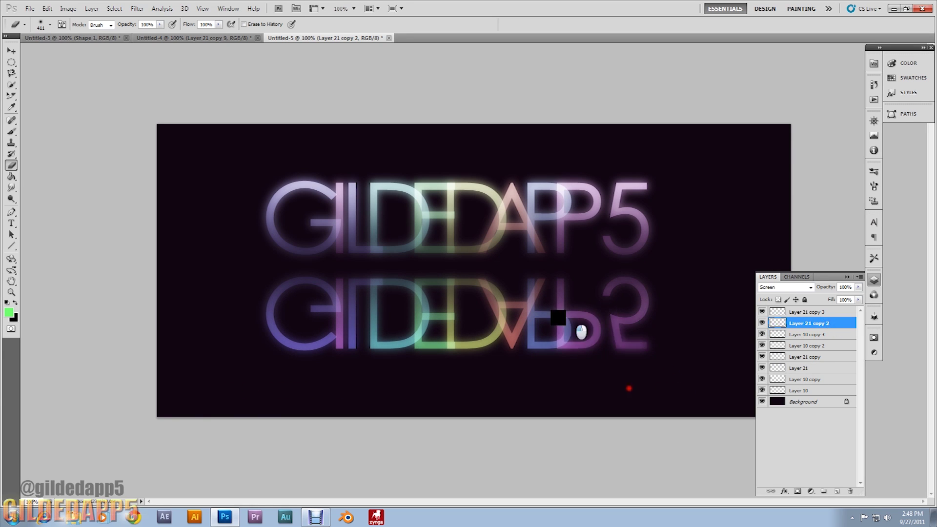
{"action": "left_click_drag", "start_coordinate": [447, 325], "coordinate": [121, 321]}
{"action": "left_click", "coordinate": [808, 312]}
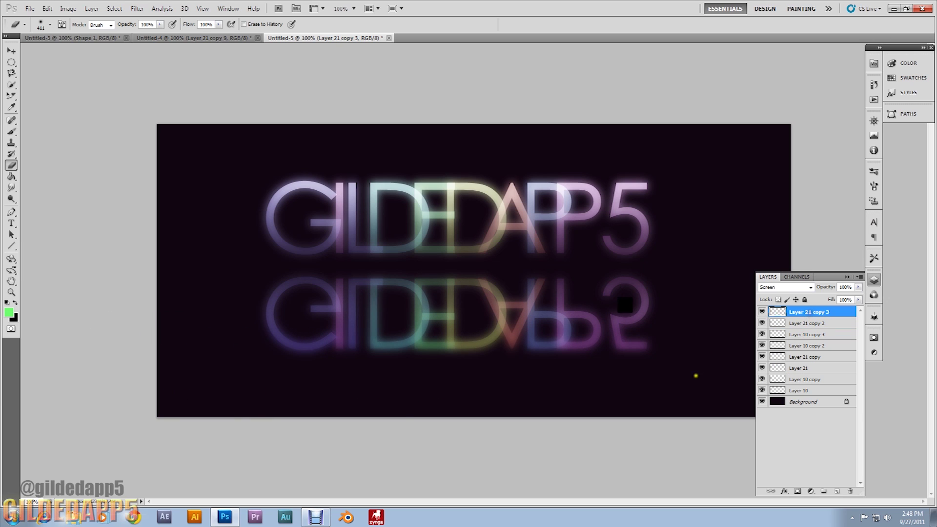
{"action": "left_click_drag", "start_coordinate": [589, 318], "coordinate": [237, 331]}
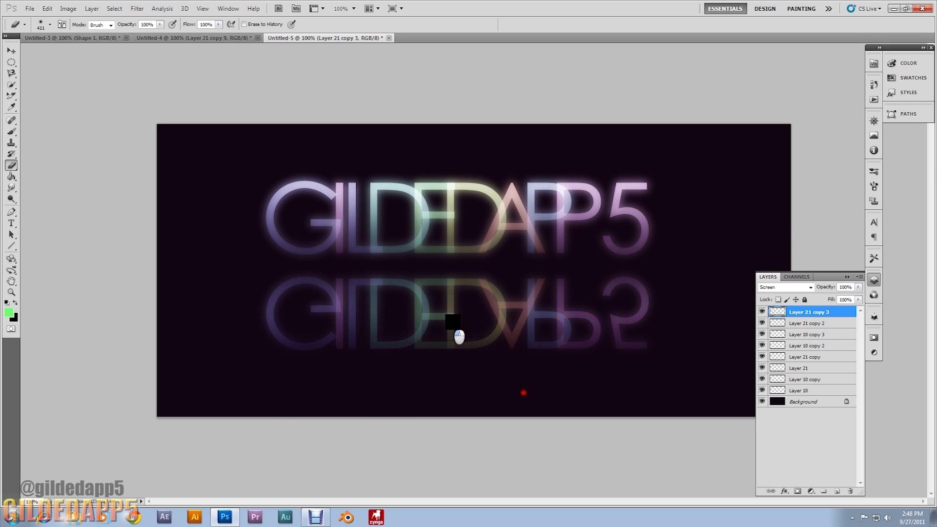
{"action": "mouse_move", "coordinate": [583, 320]}
{"action": "left_mouse_down"}
{"action": "mouse_move", "coordinate": [235, 328]}
{"action": "mouse_move", "coordinate": [191, 344]}
{"action": "left_mouse_up"}
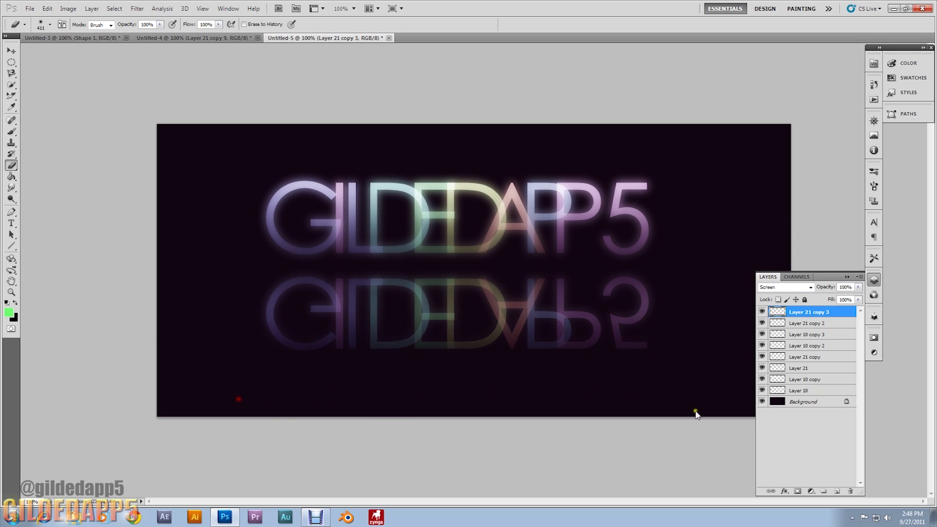
Fade the reflection further toward its lower edge by erasing again on Layer 10 copy 2, Layer 10 copy 3 and Layer 21 copy 2
{"action": "left_click", "coordinate": [827, 346]}
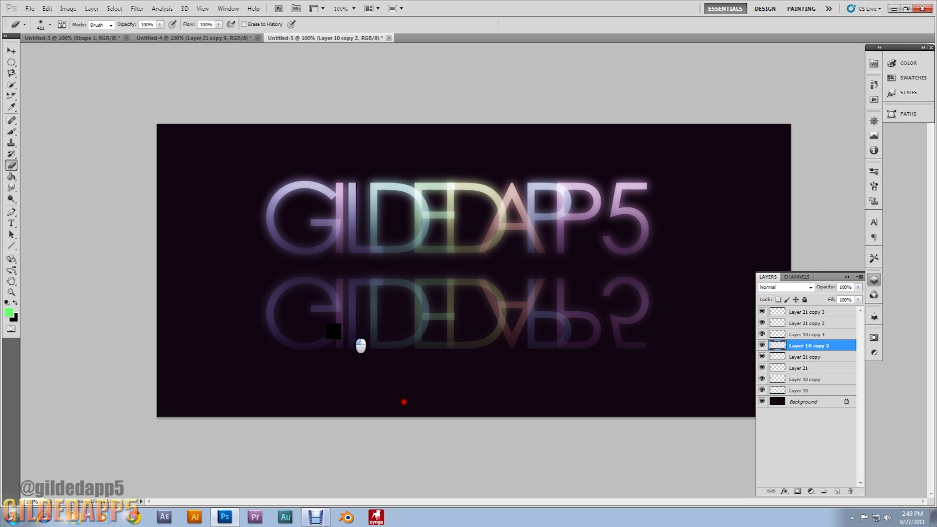
{"action": "left_click", "coordinate": [810, 336]}
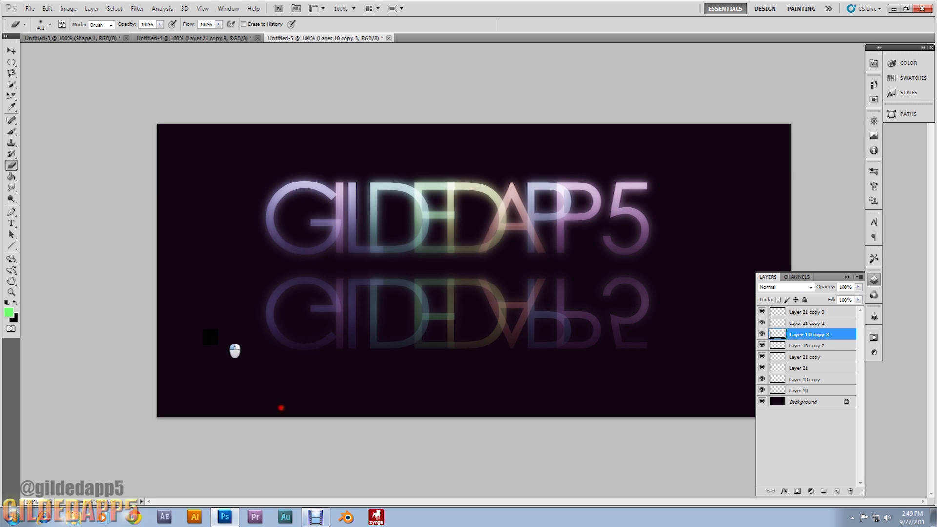
{"action": "left_click", "coordinate": [800, 324]}
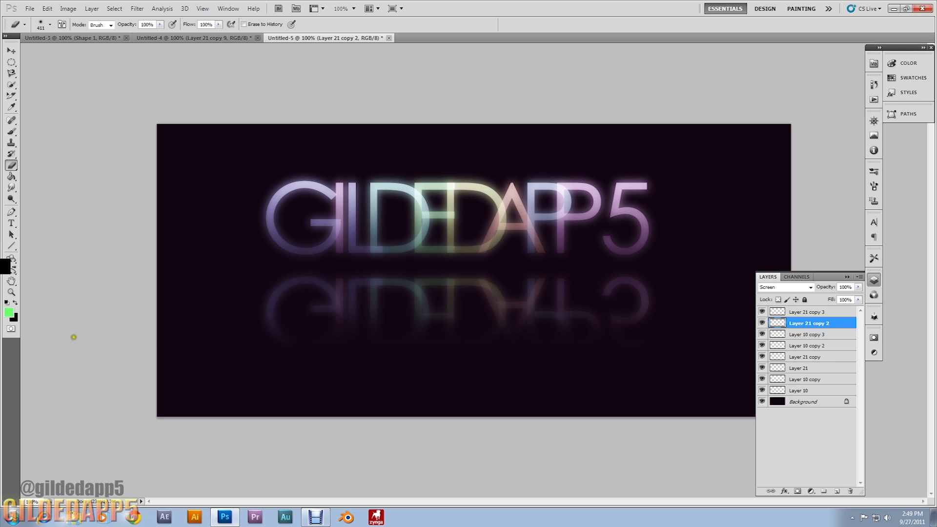
Draw a white 1 px horizontal line between the word and its reflection, and move its layer just above the Background
{"action": "left_click", "coordinate": [10, 313]}
{"action": "mouse_move", "coordinate": [630, 356]}
{"action": "left_mouse_down"}
{"action": "mouse_move", "coordinate": [686, 349]}
{"action": "mouse_move", "coordinate": [630, 284]}
{"action": "left_mouse_up"}
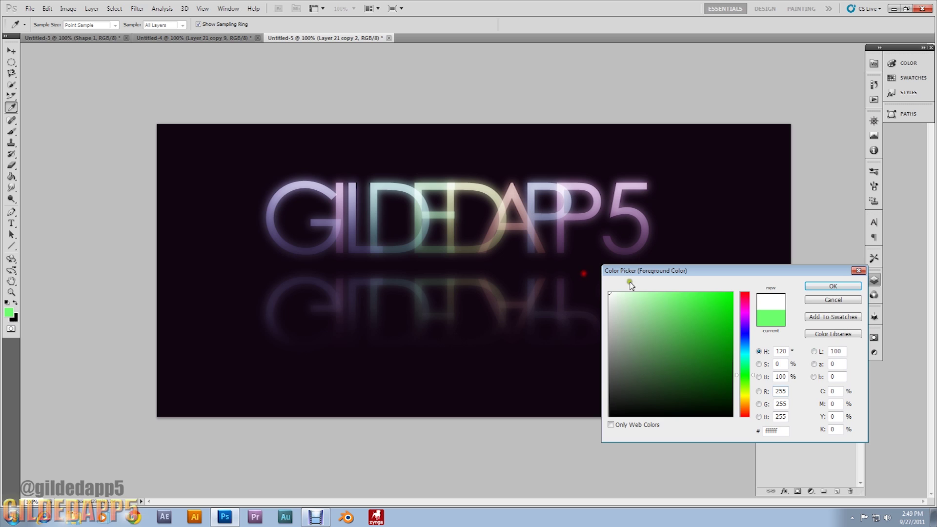
{"action": "left_click", "coordinate": [833, 286]}
{"action": "left_click", "coordinate": [11, 246]}
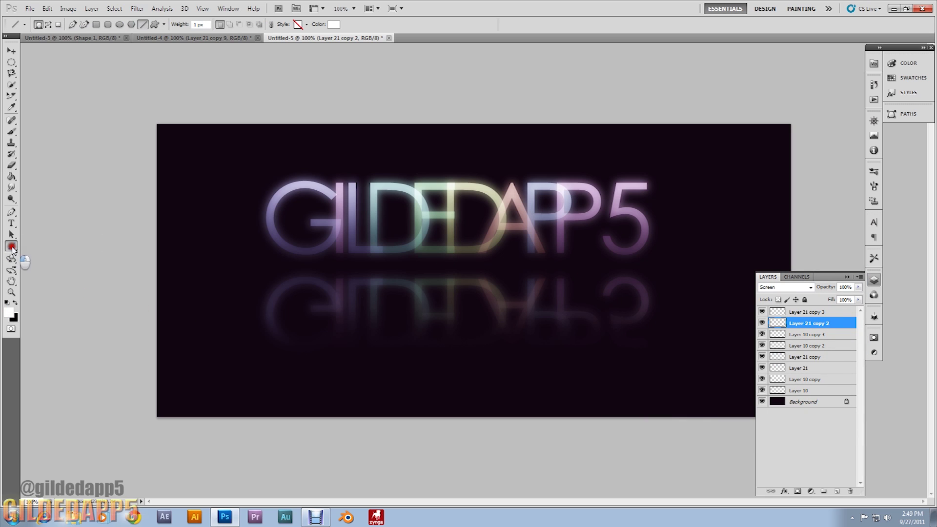
{"action": "left_click_drag", "start_coordinate": [234, 266], "coordinate": [676, 266]}
{"action": "left_click_drag", "start_coordinate": [675, 266], "coordinate": [678, 265]}
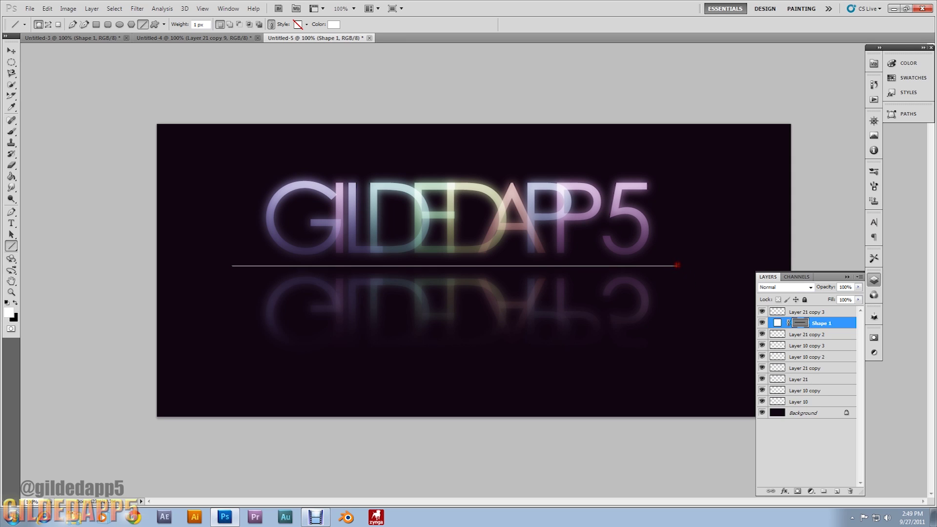
{"action": "left_click_drag", "start_coordinate": [838, 333], "coordinate": [847, 408]}
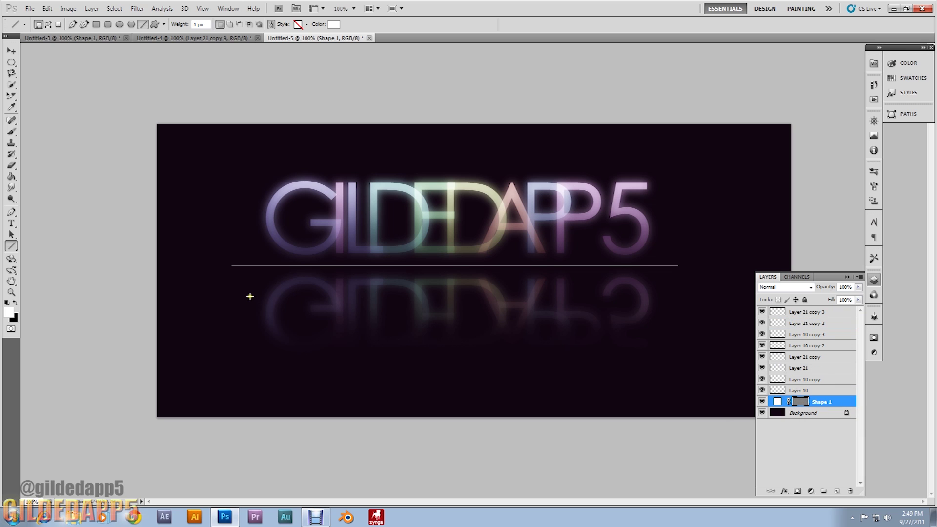
Rasterize the line's shape layer and apply a Motion Blur at an angle of 0° to fade its ends
{"action": "left_click", "coordinate": [142, 9]}
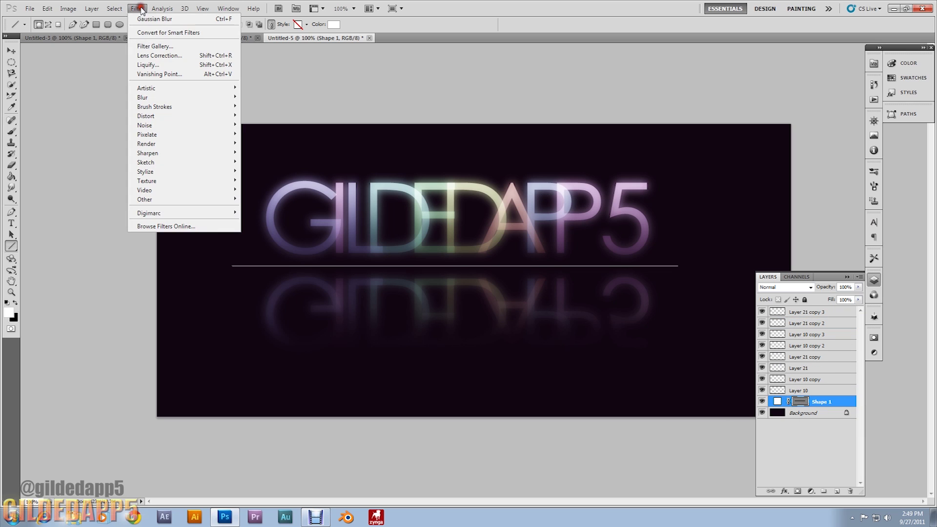
{"action": "mouse_move", "coordinate": [156, 99]}
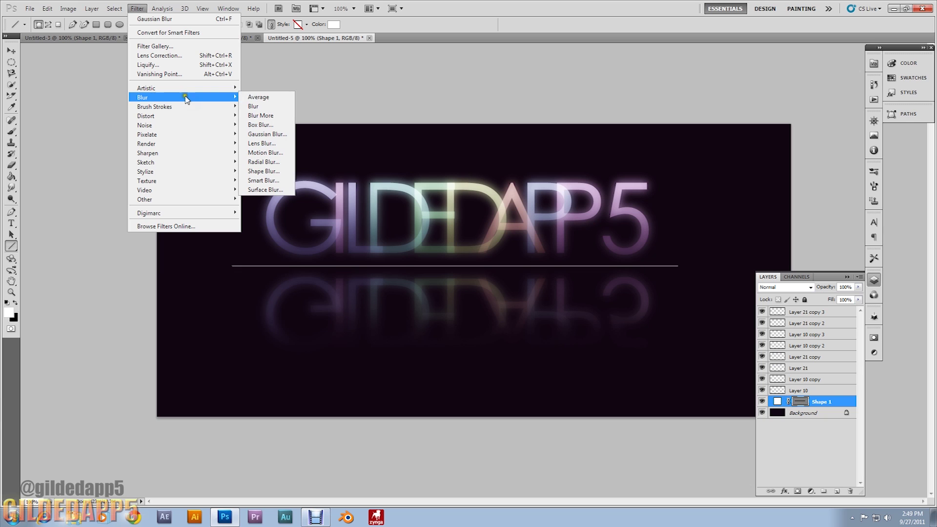
{"action": "left_click", "coordinate": [273, 154]}
{"action": "left_click", "coordinate": [478, 193]}
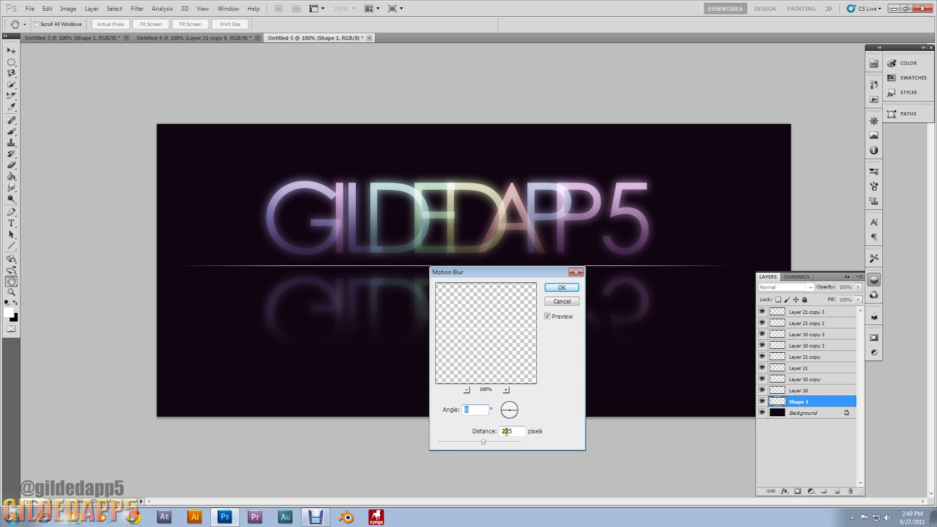
{"action": "left_click", "coordinate": [561, 288]}
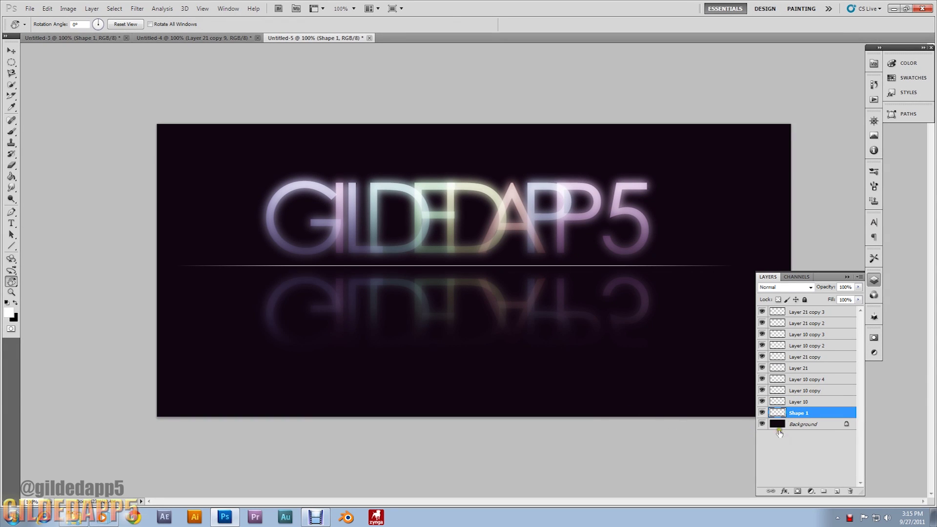
Add a layer directly above the Background and paint one white dab near the canvas center with a 764 px brush at 0% hardness
{"action": "left_click", "coordinate": [816, 430]}
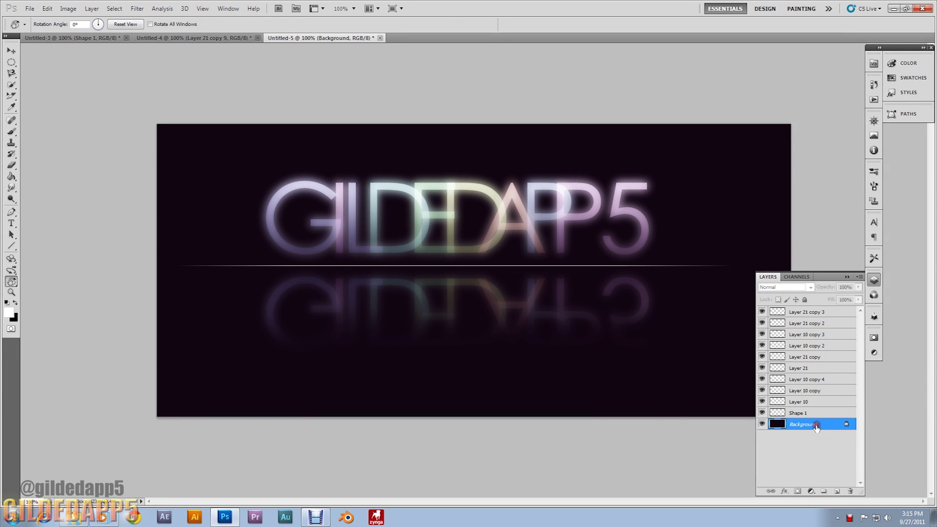
{"action": "left_click", "coordinate": [836, 491]}
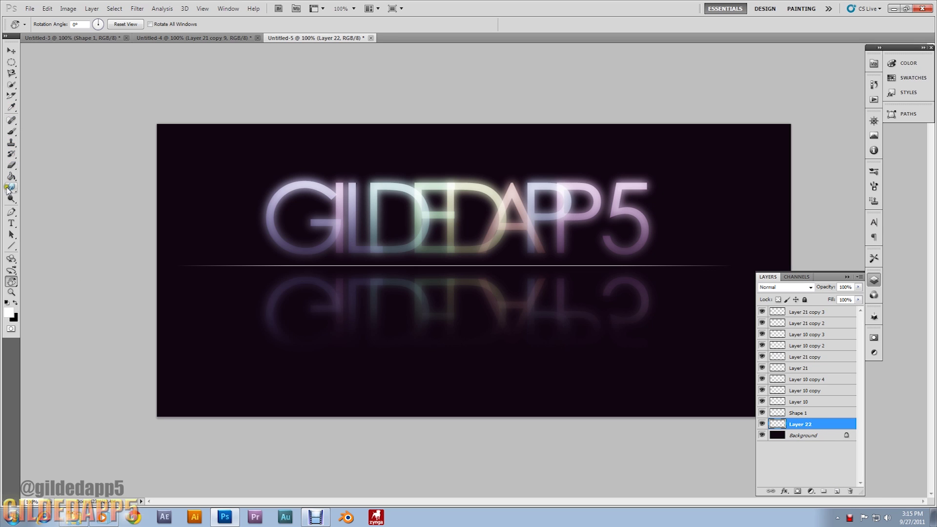
{"action": "left_click", "coordinate": [12, 133]}
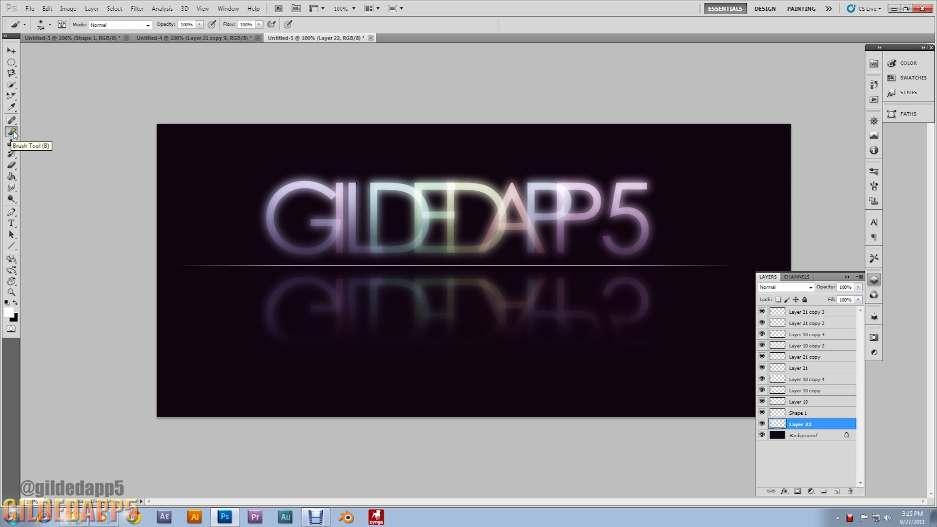
{"action": "left_click", "coordinate": [50, 26]}
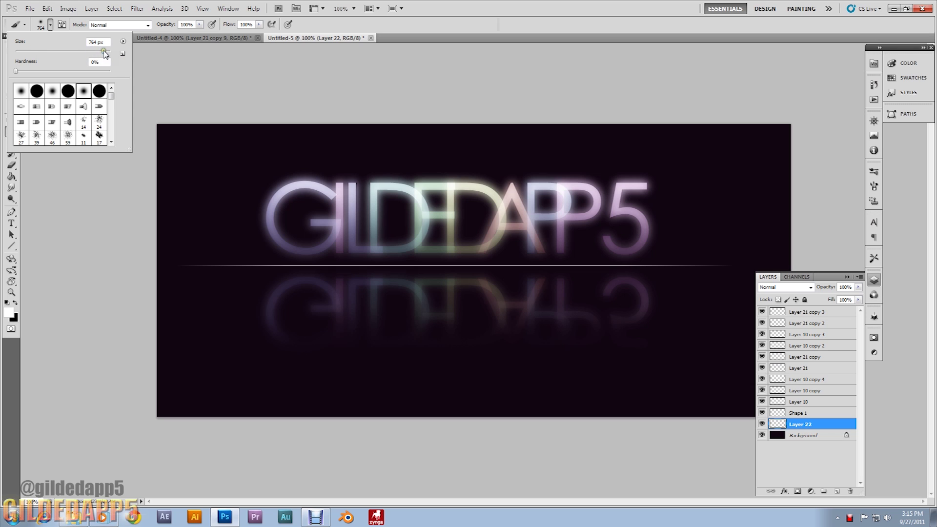
{"action": "left_click", "coordinate": [3, 415]}
{"action": "left_click", "coordinate": [10, 313]}
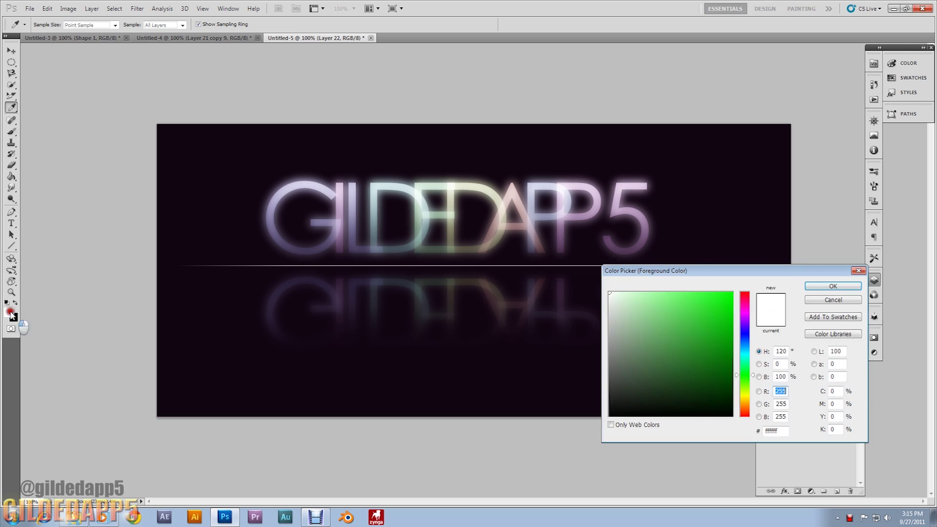
{"action": "left_click", "coordinate": [834, 286]}
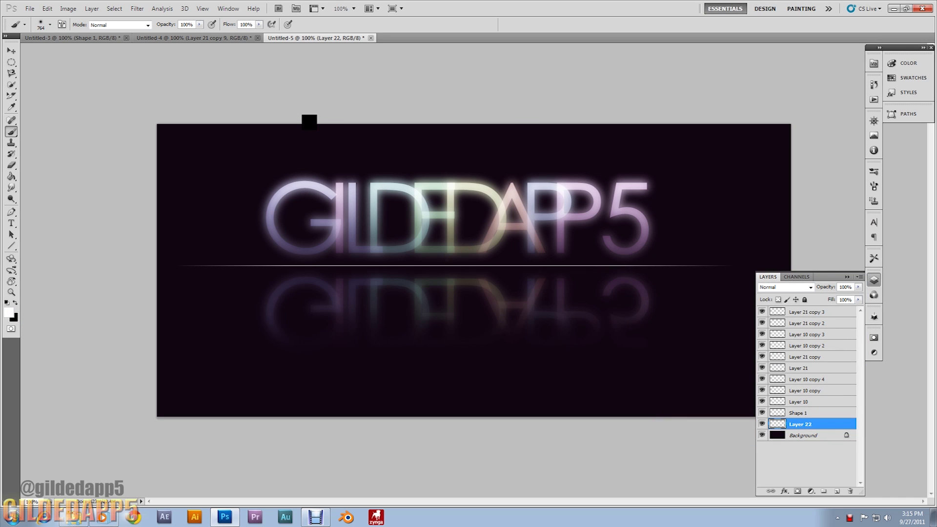
{"action": "left_click", "coordinate": [447, 260]}
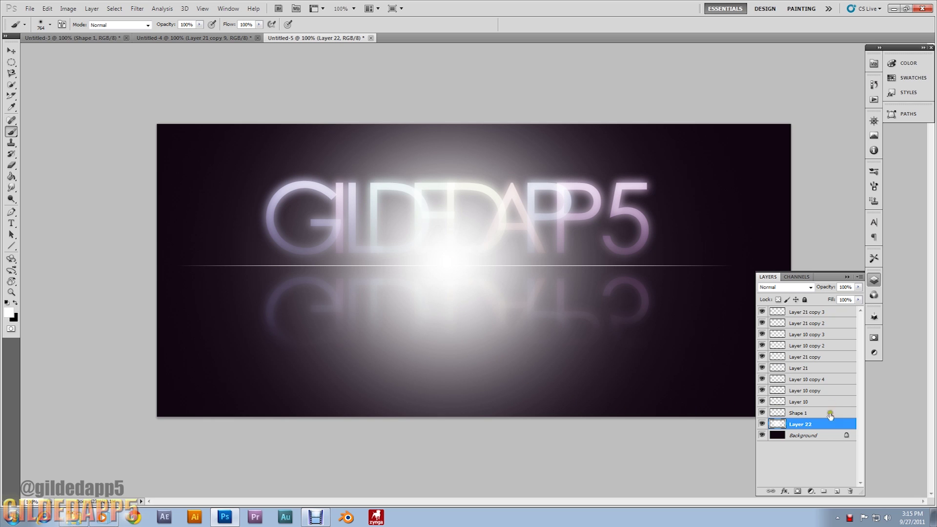
Set the white glow layer's blend mode to Overlay and duplicate that layer to intensify the background glow
{"action": "left_click", "coordinate": [811, 287]}
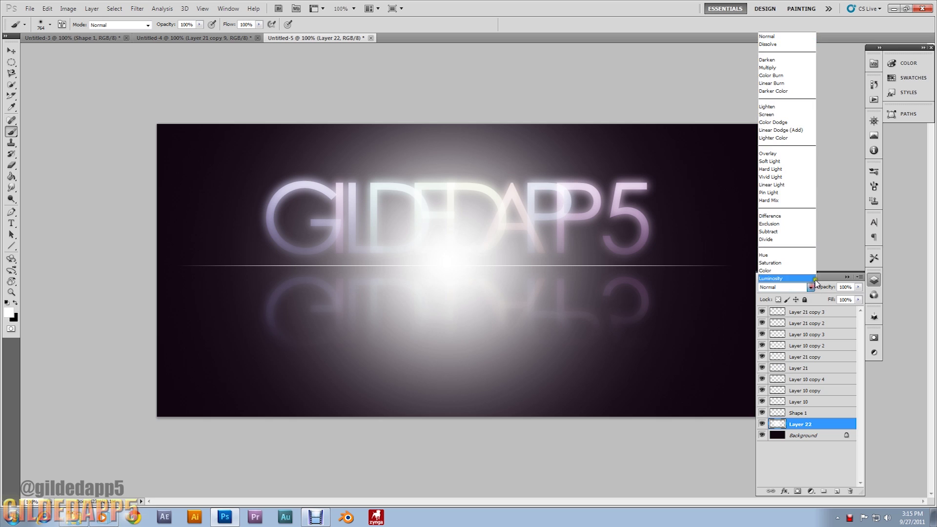
{"action": "left_click", "coordinate": [787, 153]}
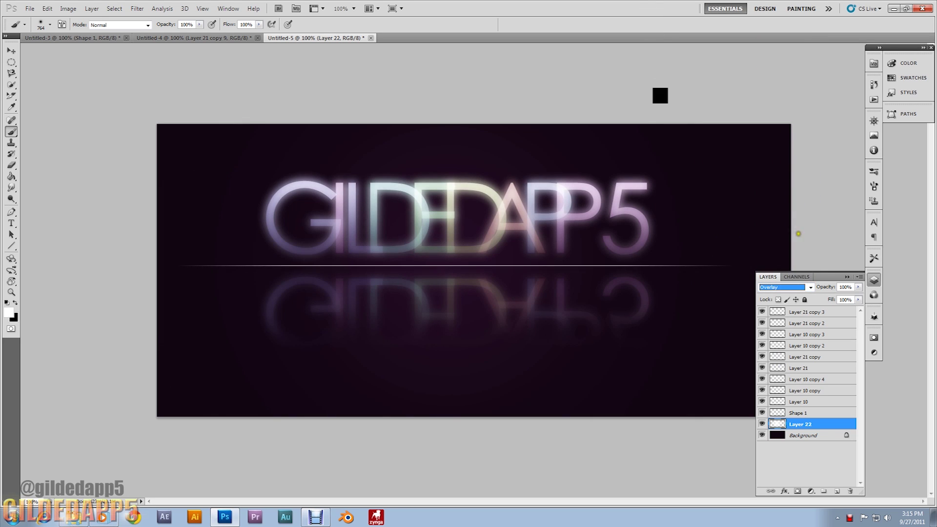
{"action": "left_click", "coordinate": [811, 287]}
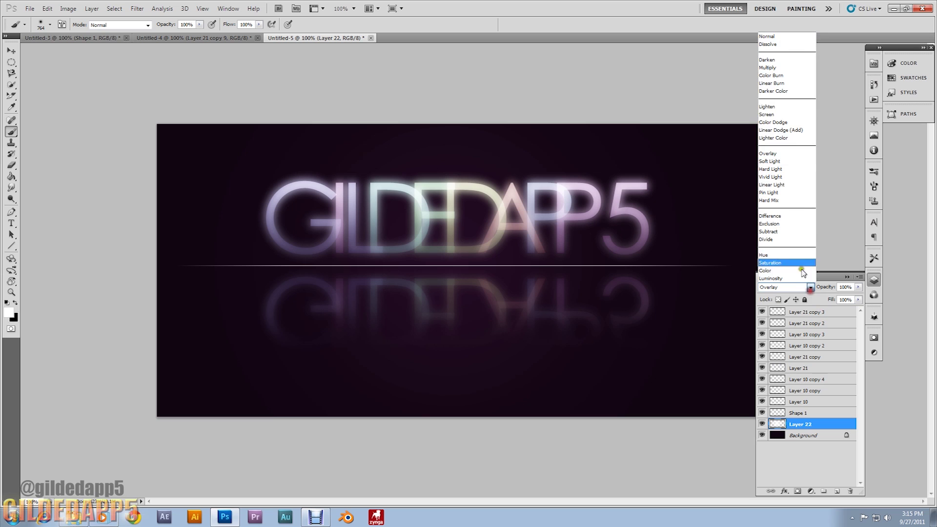
{"action": "left_click", "coordinate": [840, 222]}
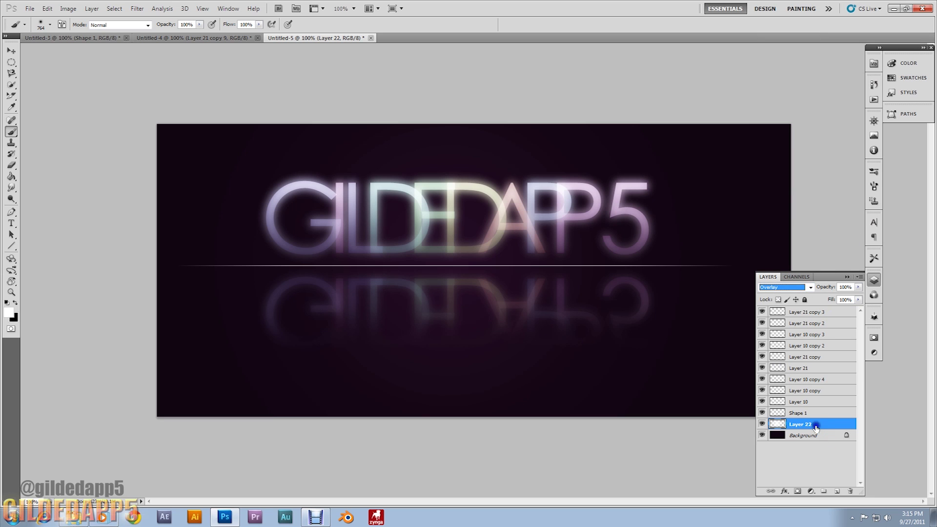
{"action": "right_click", "coordinate": [816, 429]}
{"action": "left_click", "coordinate": [835, 228]}
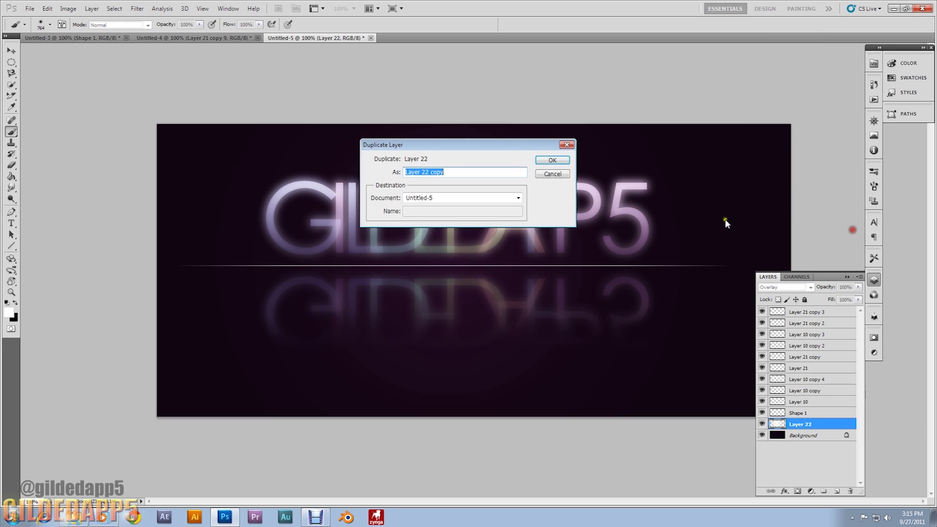
{"action": "left_click", "coordinate": [552, 160]}
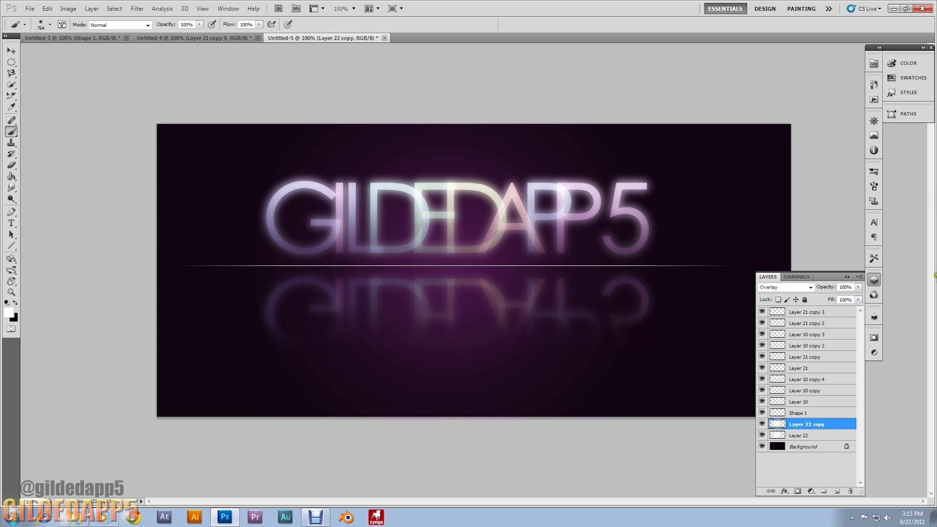